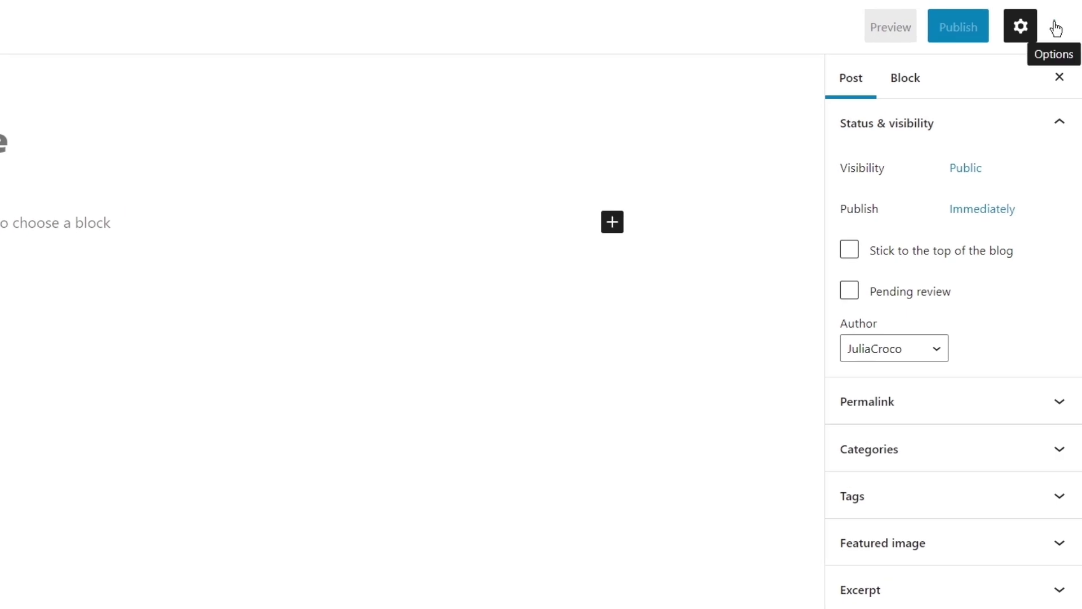
- Enable the additional Custom fields area in the post editor's preferences and reload the editor
click(1056, 29)
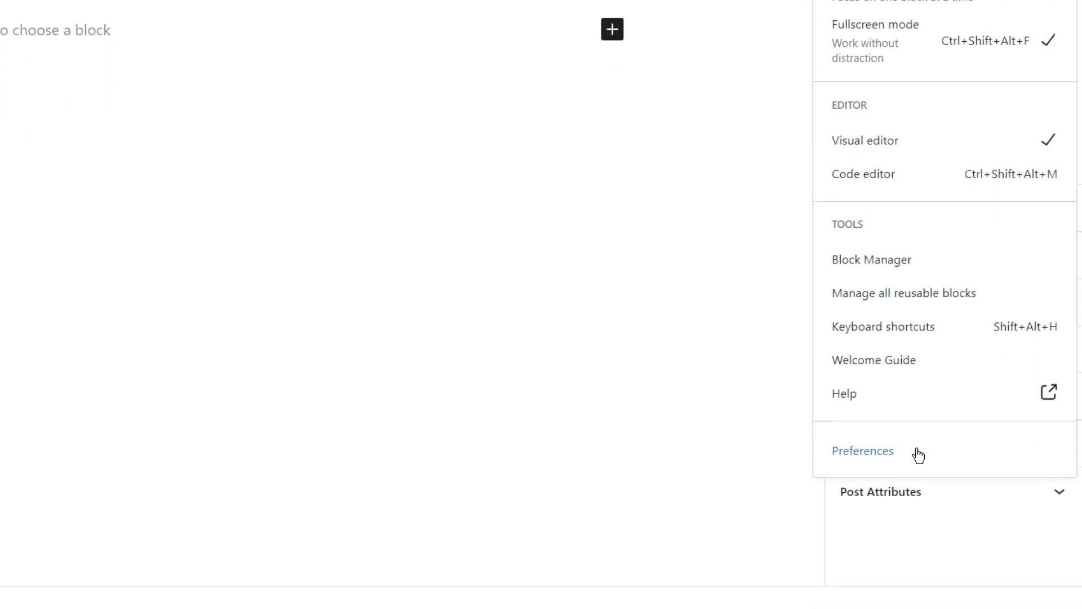
click(918, 454)
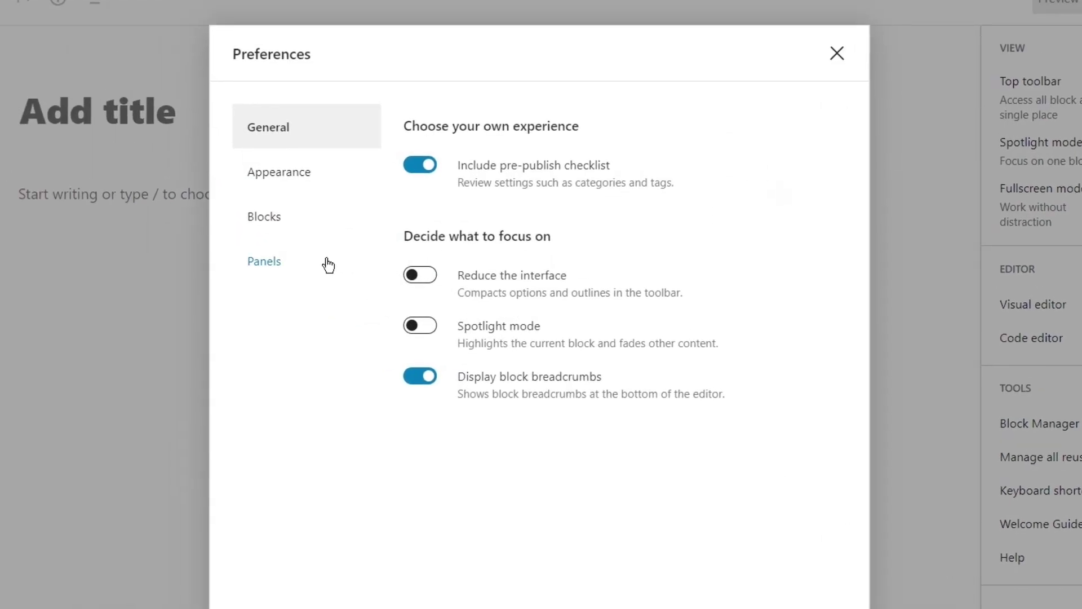
click(318, 263)
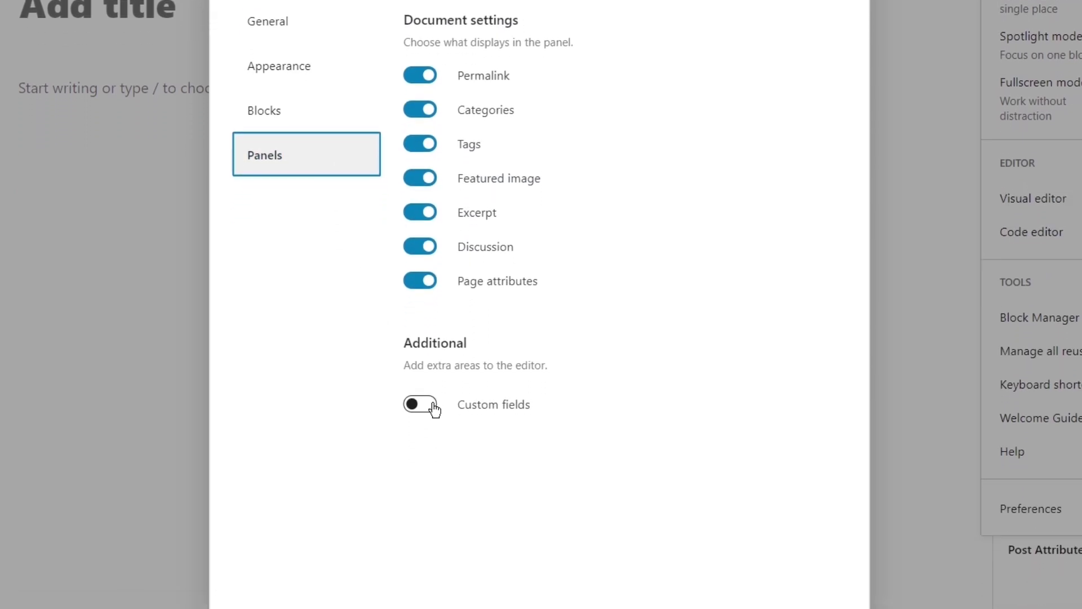
click(434, 407)
click(488, 479)
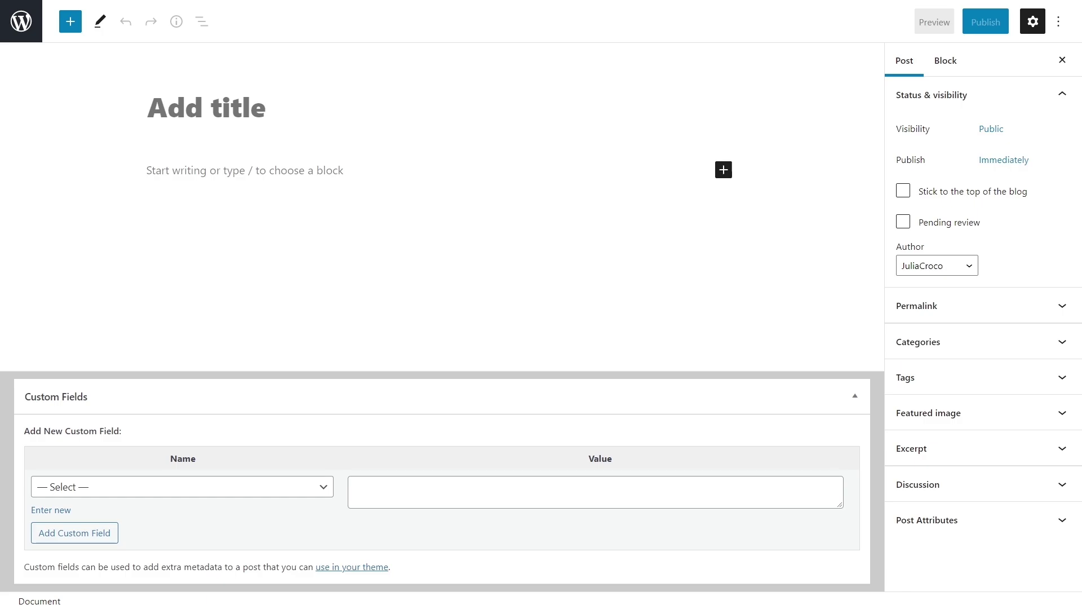
- Add a new custom field named Rooms with the value 3 to the post
click(50, 510)
click(51, 487)
text(Rooms)
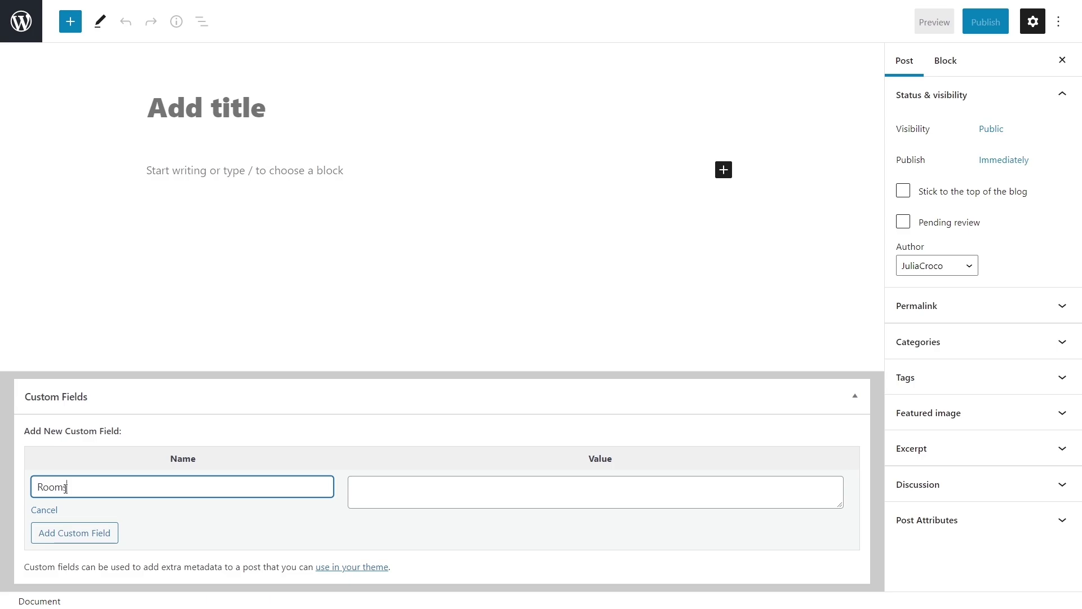
click(369, 486)
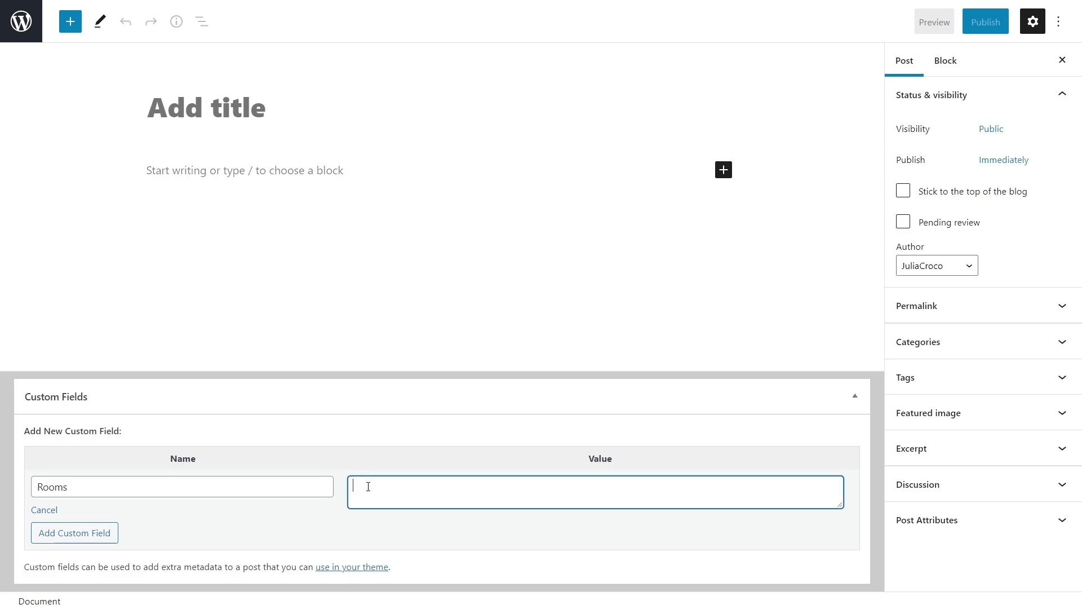
text(3)
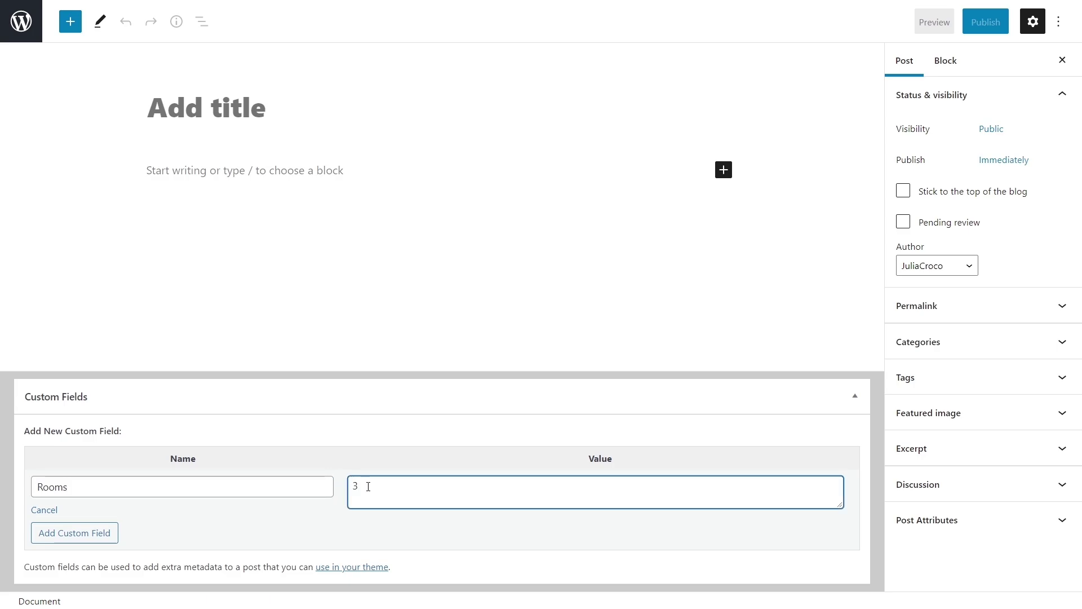
click(79, 530)
- Add a second custom field named Bathroom with the value 2
click(63, 486)
text(Bathroom)
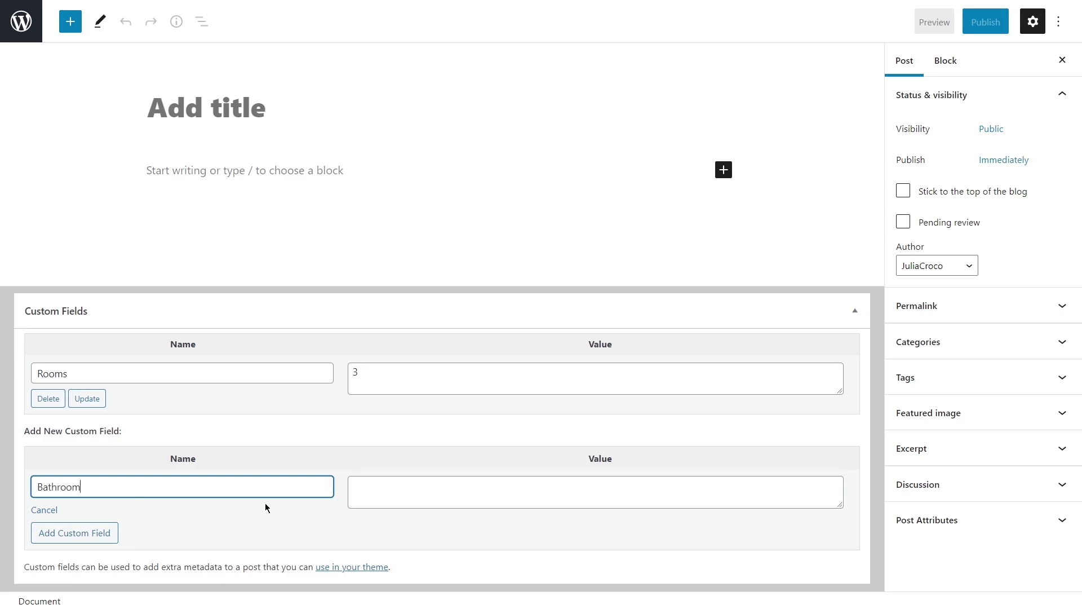
click(372, 488)
text(2)
click(84, 535)
- Add a custom field named Beds with the value 5
click(60, 486)
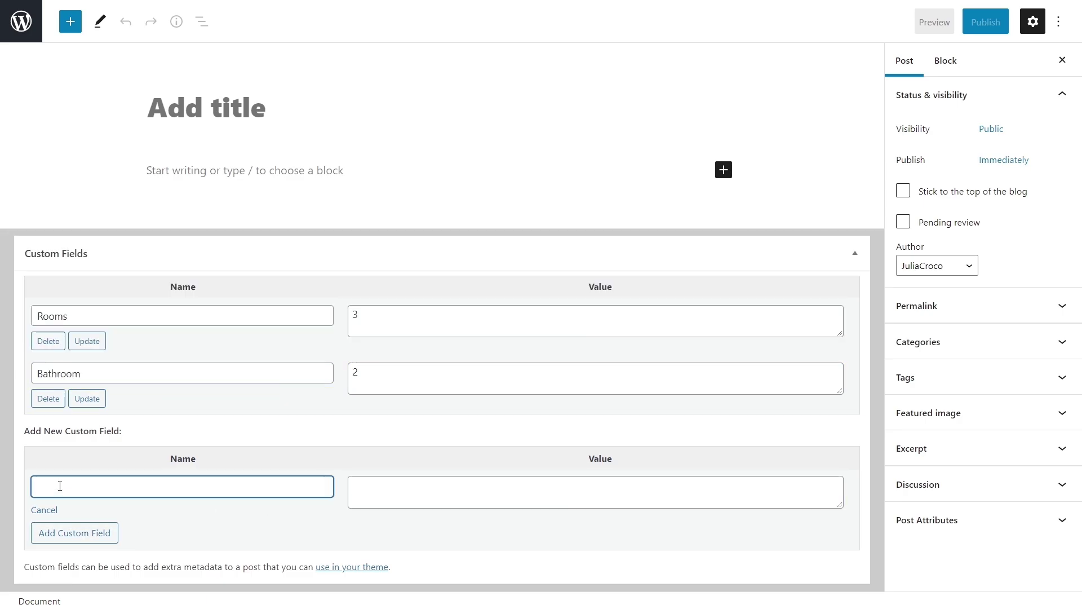
text(Beds)
click(362, 489)
text(5)
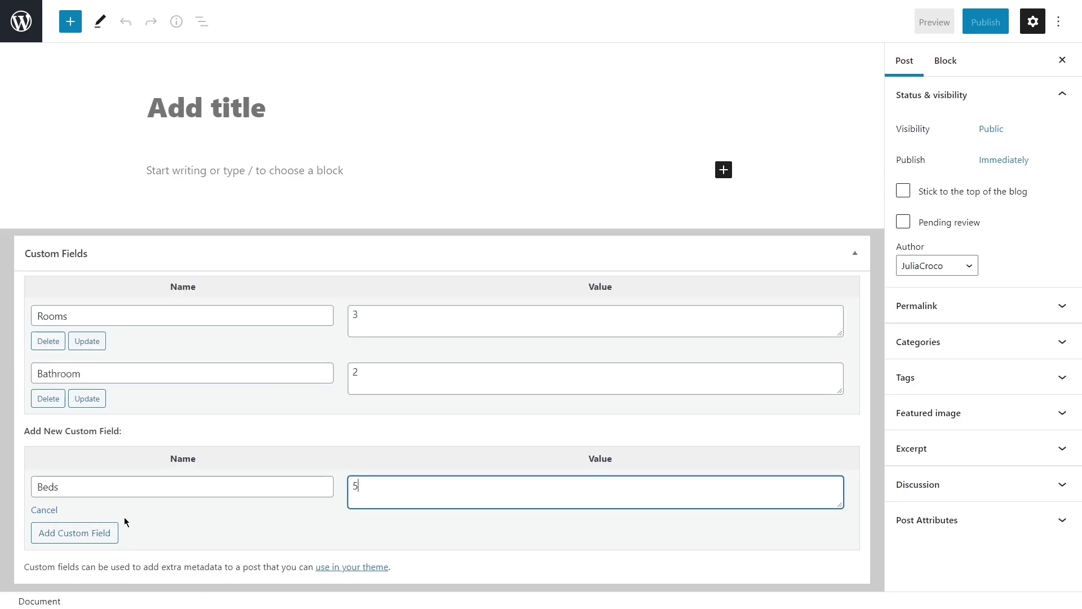
click(78, 533)
- Add a custom field named Guests with the value 6
text(Guests)
click(358, 522)
text(6)
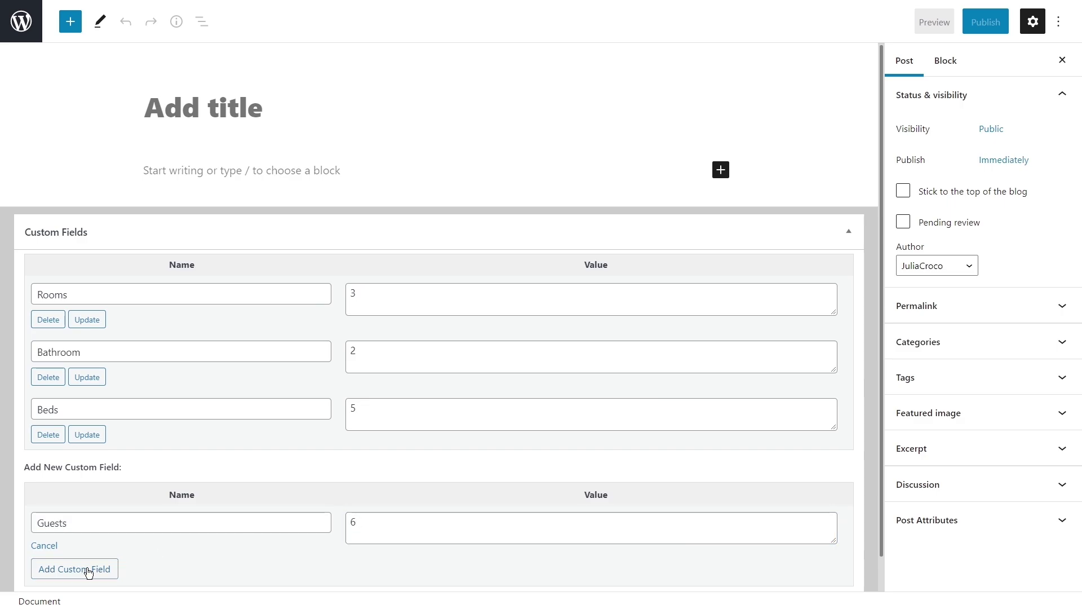
click(86, 570)
- Add a custom field named Check in time with the value 10:00
click(51, 486)
text(Check in time)
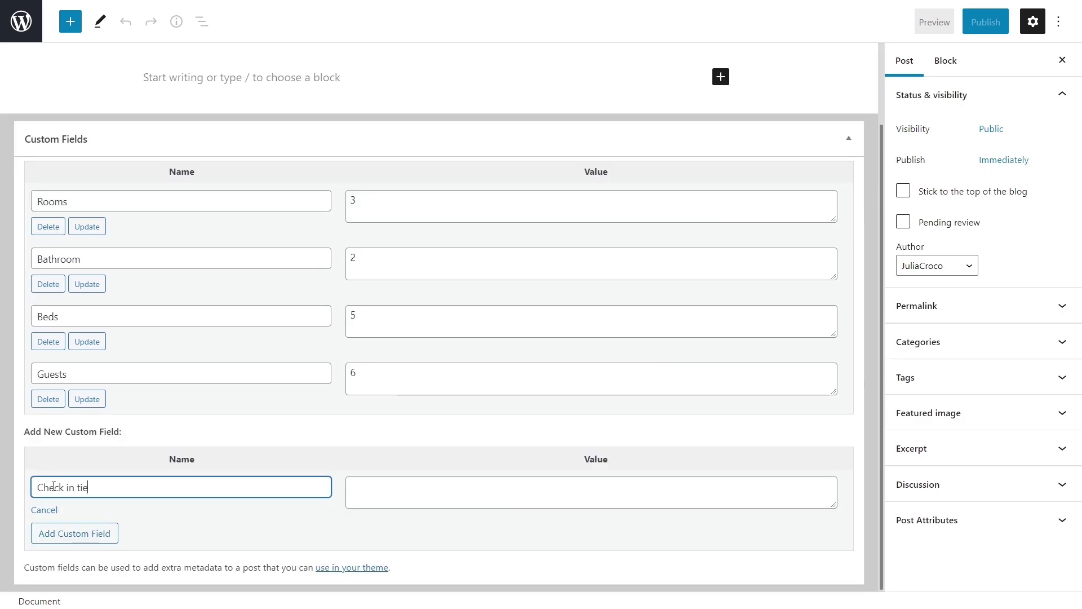
click(367, 492)
text(10:00)
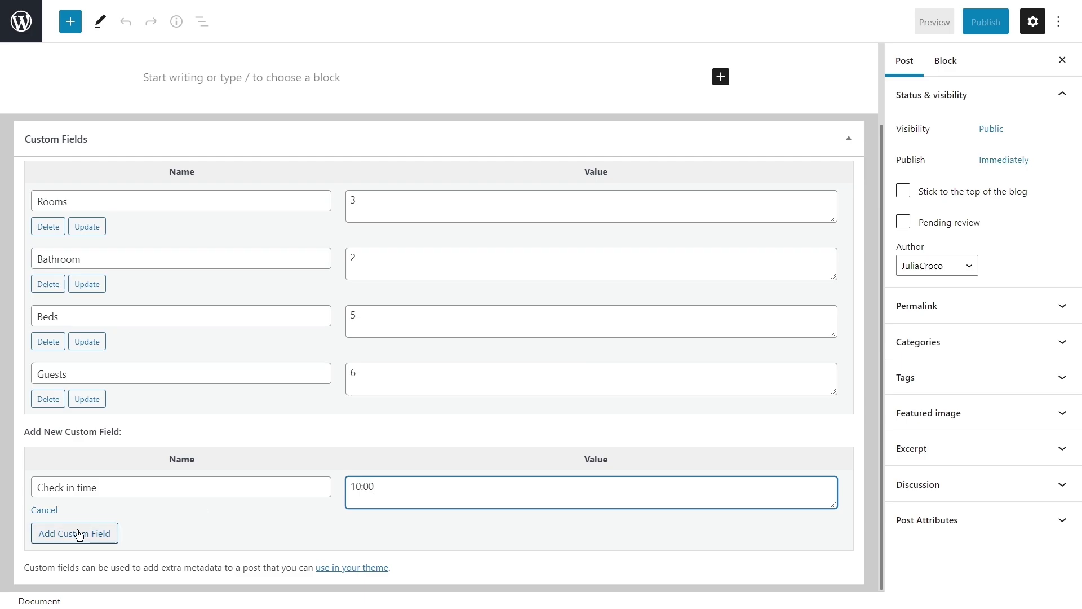
click(74, 533)
- Fill in another custom field named Check out time with the value 11:00
text(Check out time)
click(363, 544)
text(11:00)
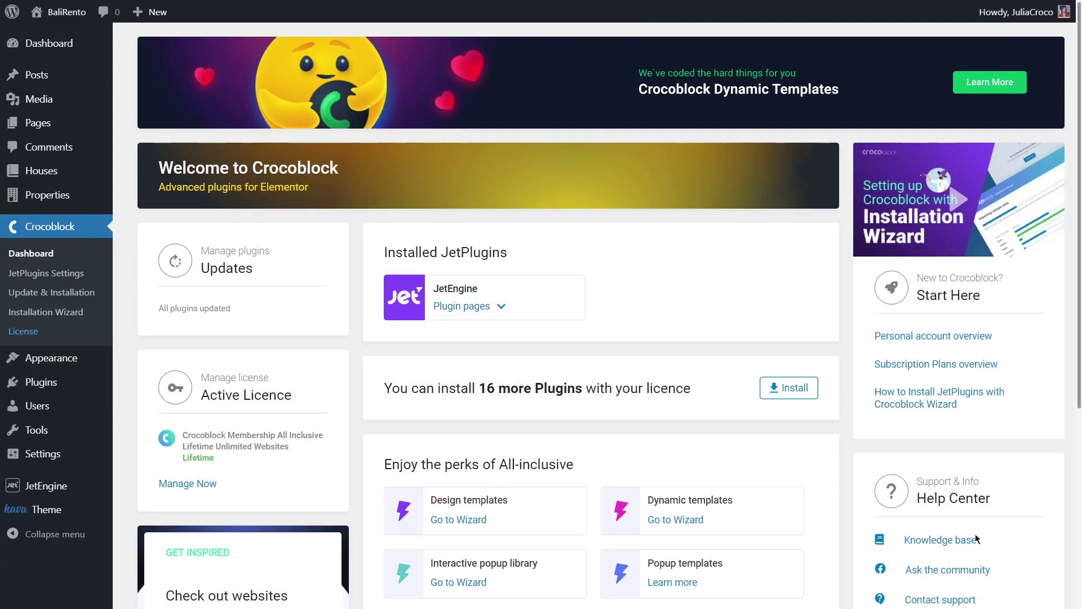
- Open the Houses custom post type in JetEngine for editing and create a new meta field in it
mouse_move(101, 491)
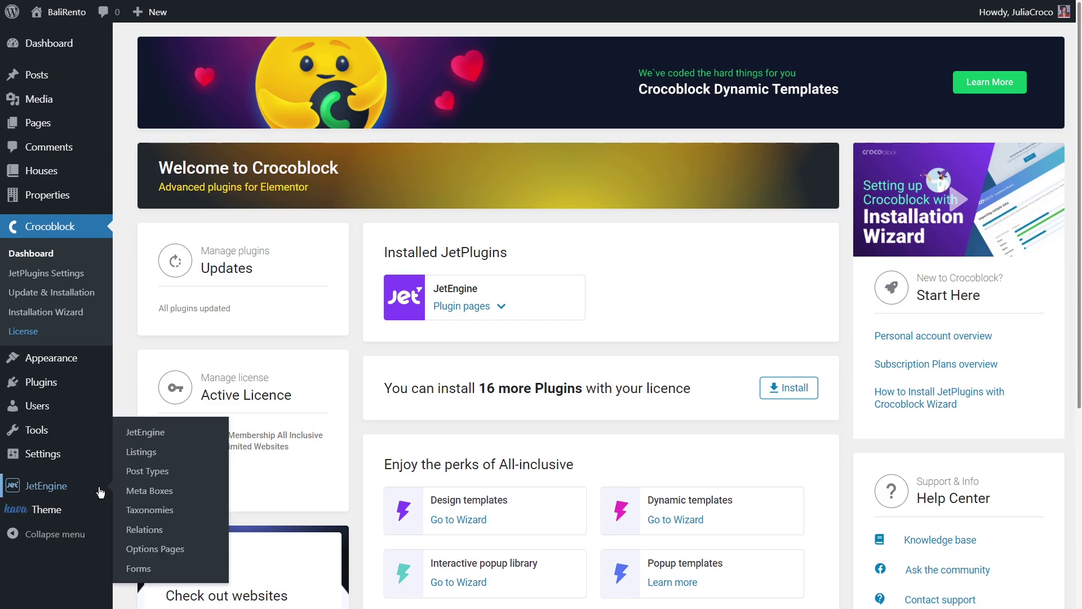
click(186, 474)
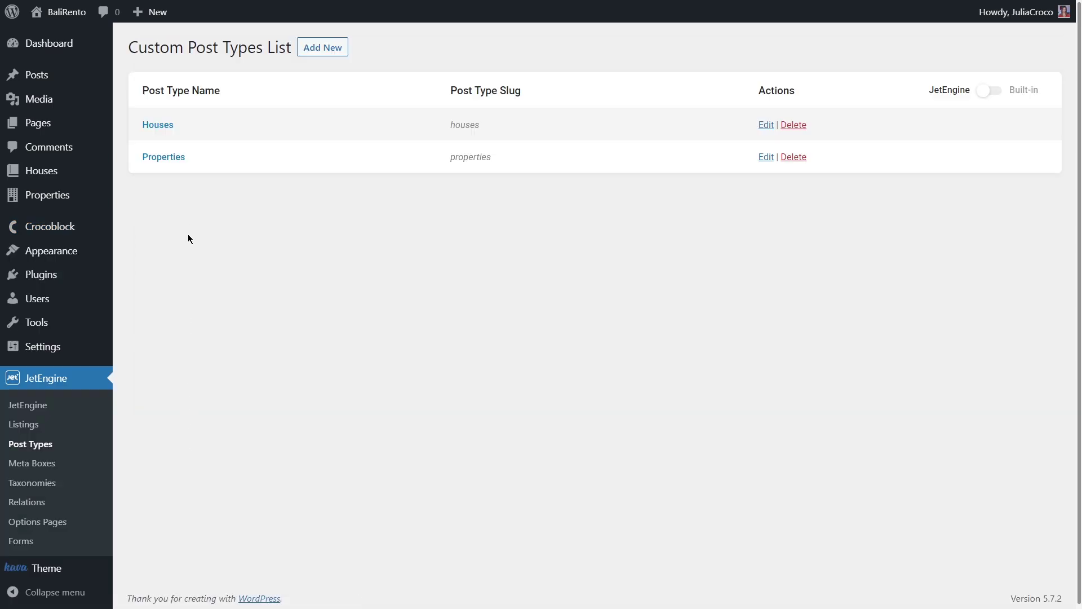
click(171, 125)
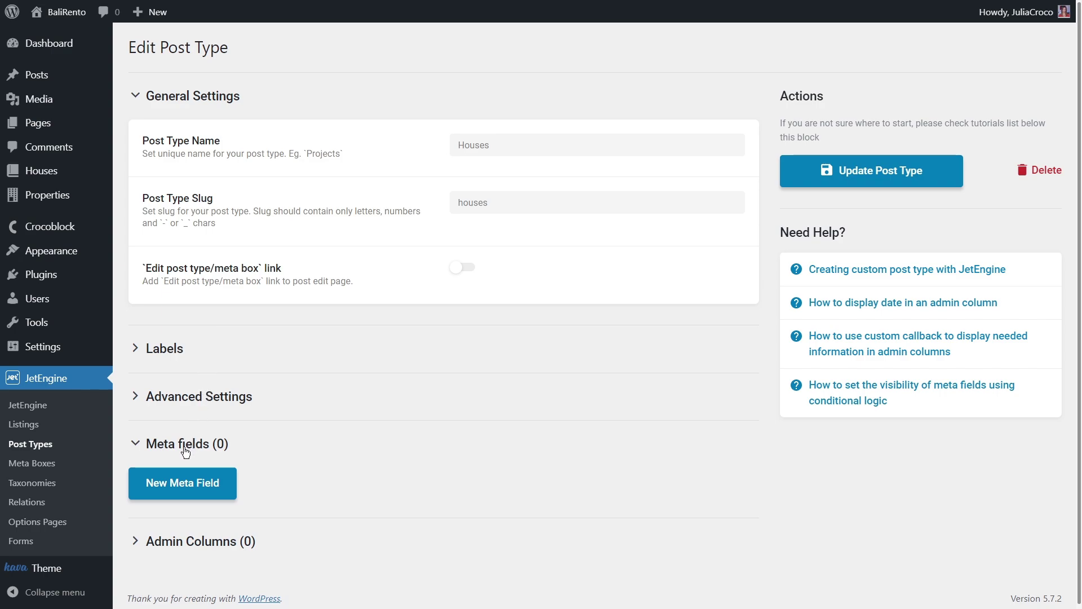
click(183, 488)
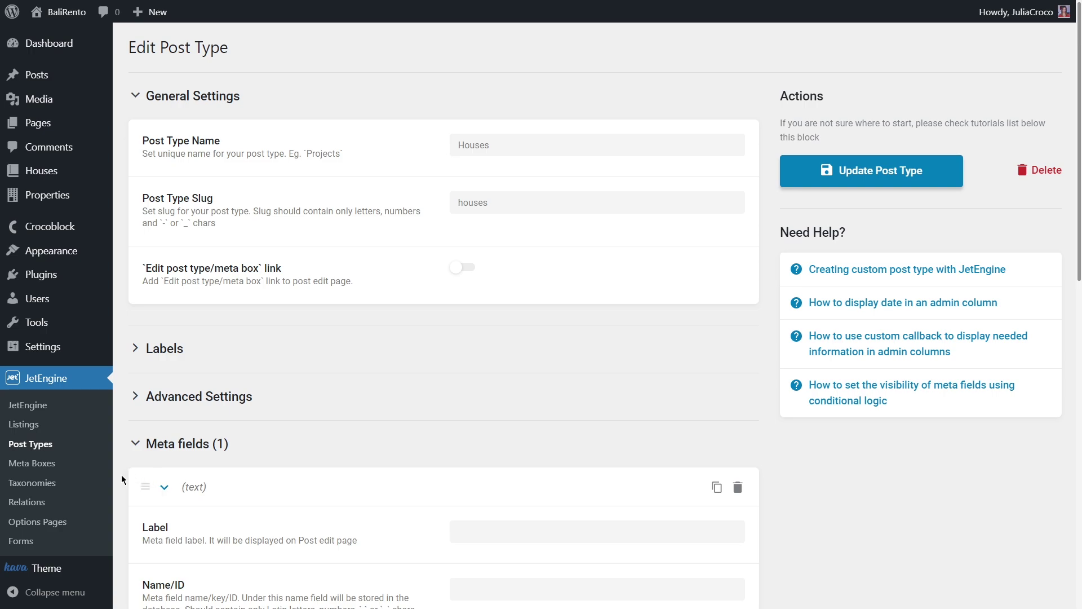
- Review the object type and field type options of the new meta field, keeping Field and Text selected
scroll(121, 507, down, 1)
scroll(122, 506, down, 7)
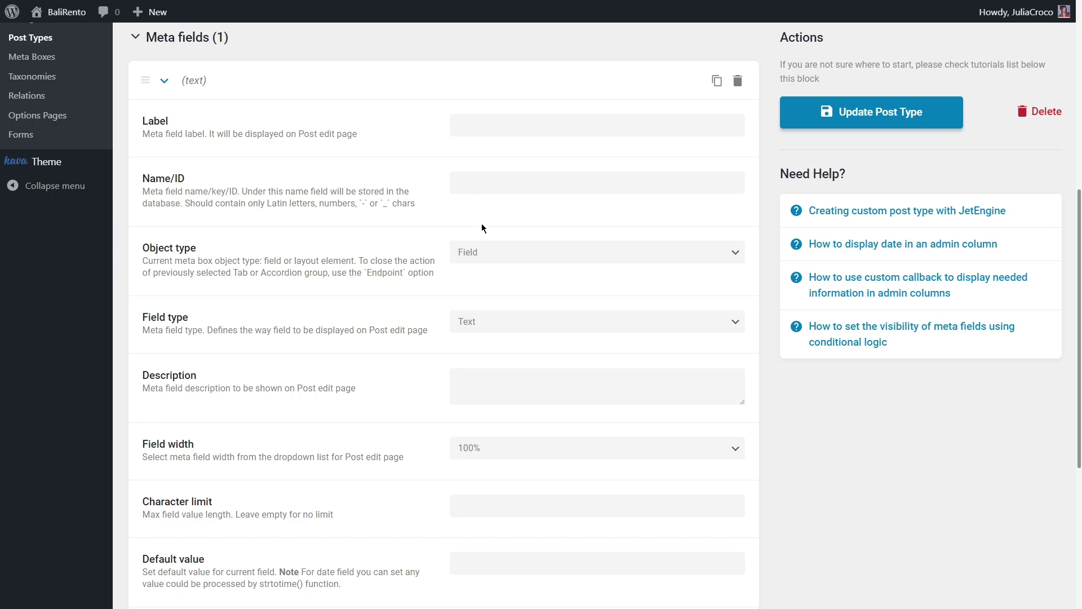
click(488, 252)
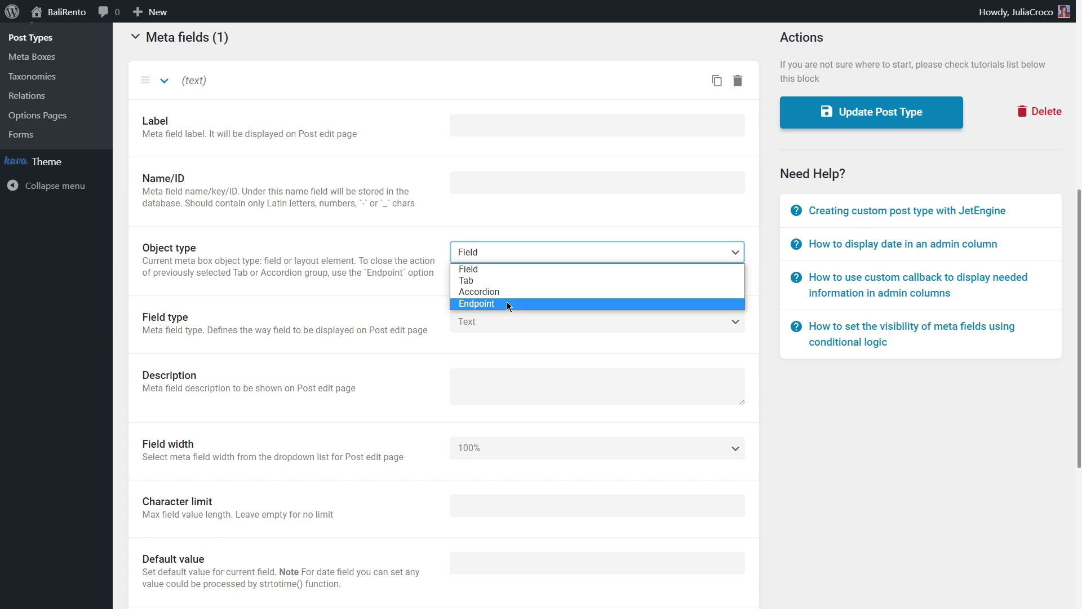
click(509, 271)
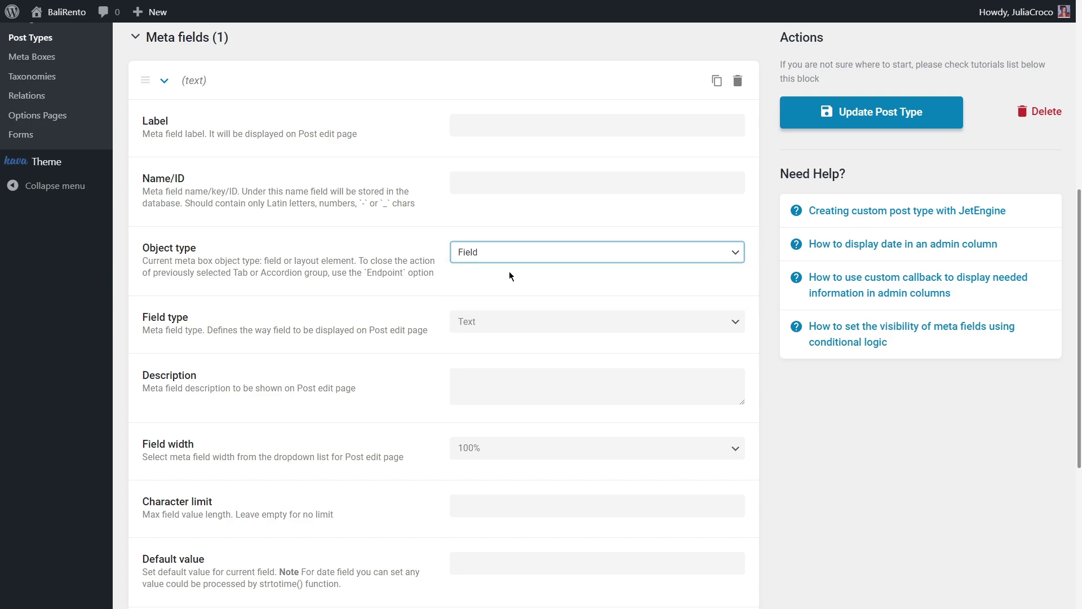
click(507, 323)
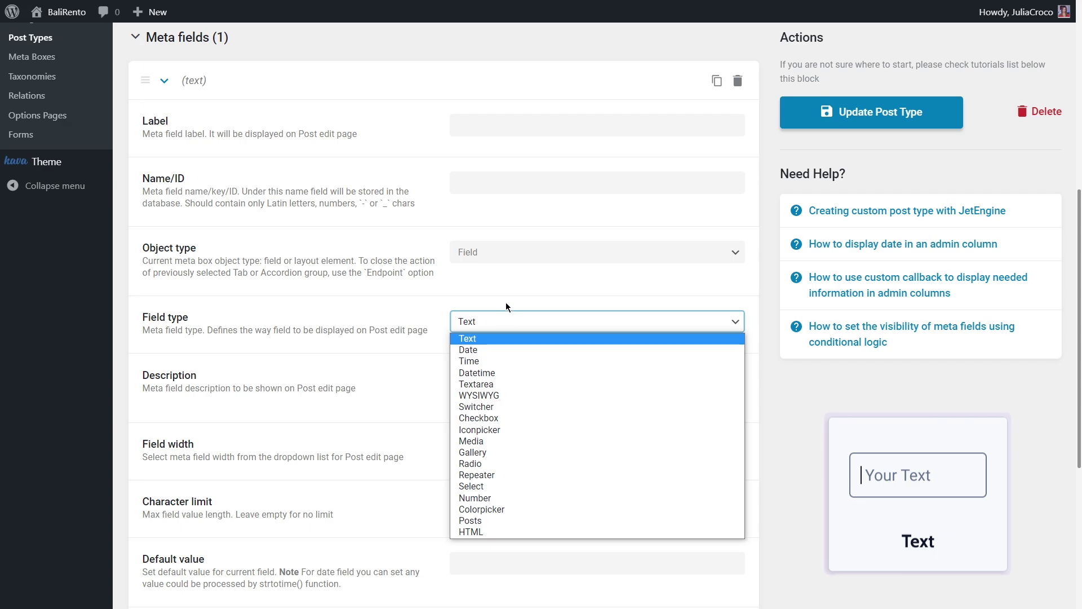
click(504, 337)
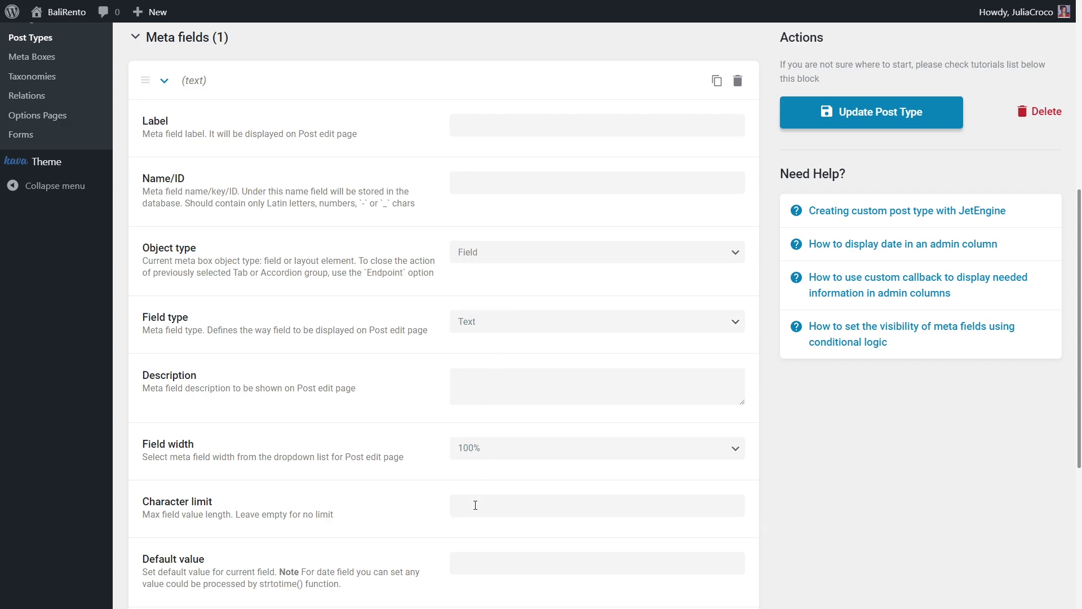
- Try the Date field type on the meta field, followed by Textarea, to compare their settings
click(499, 323)
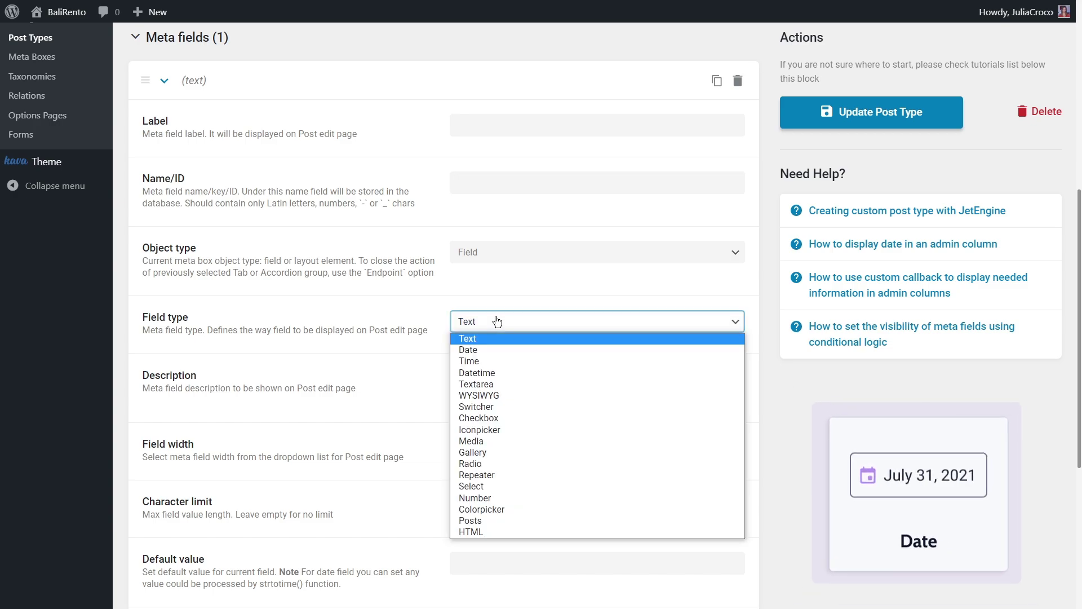
click(503, 350)
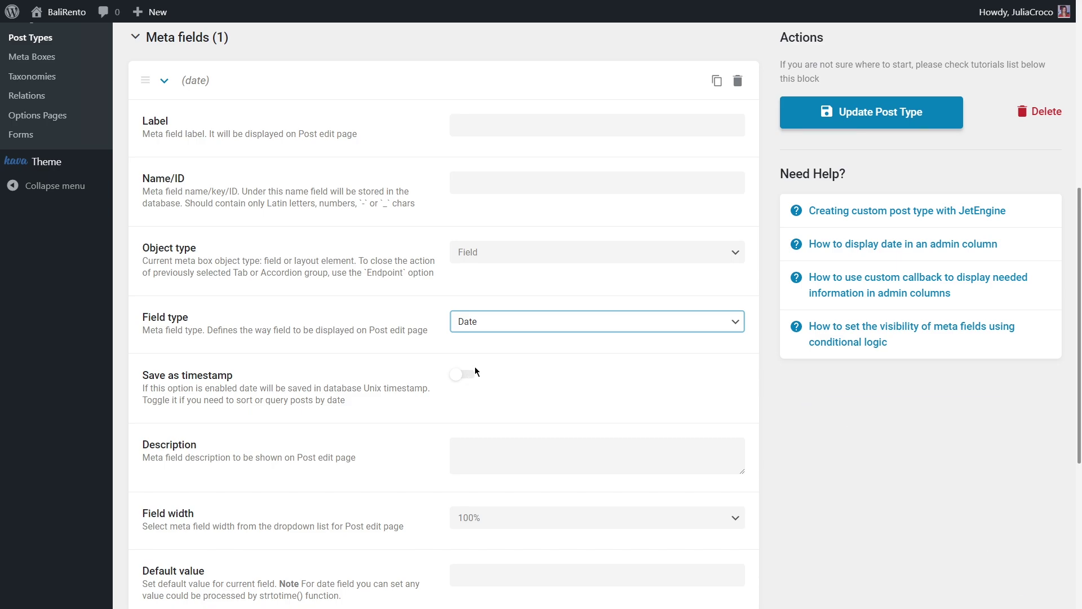
click(499, 324)
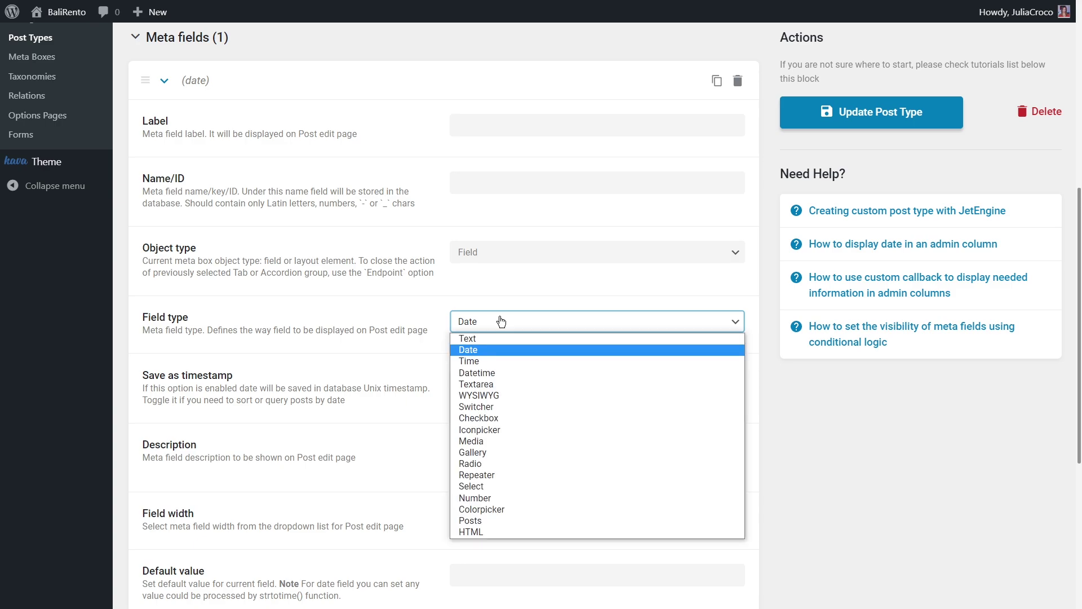
click(508, 384)
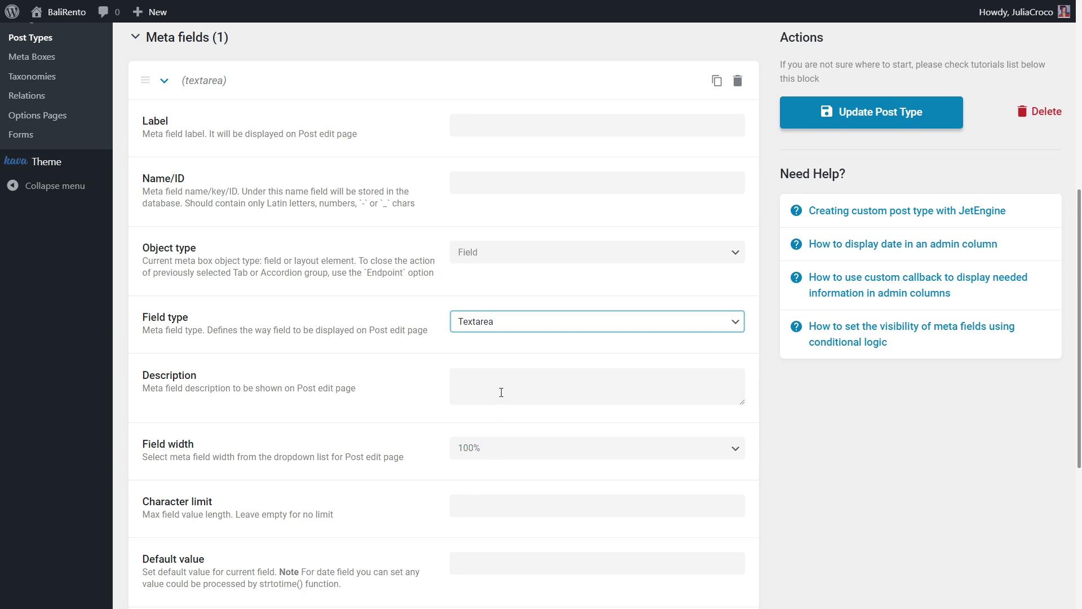
- Try the Select field type on the meta field and view its option settings
click(513, 328)
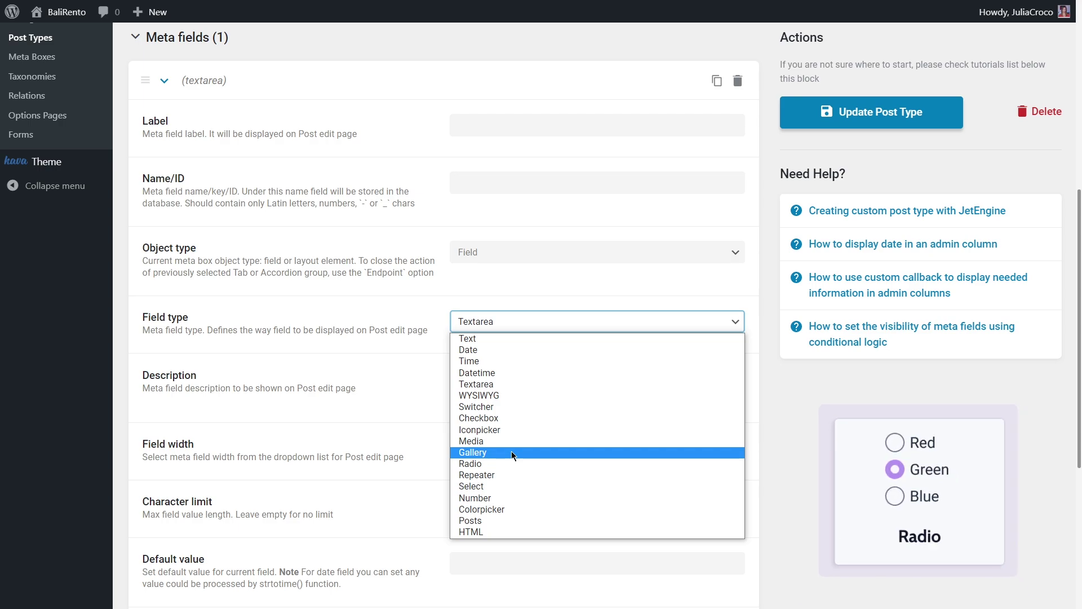
click(509, 488)
scroll(510, 487, down, 2)
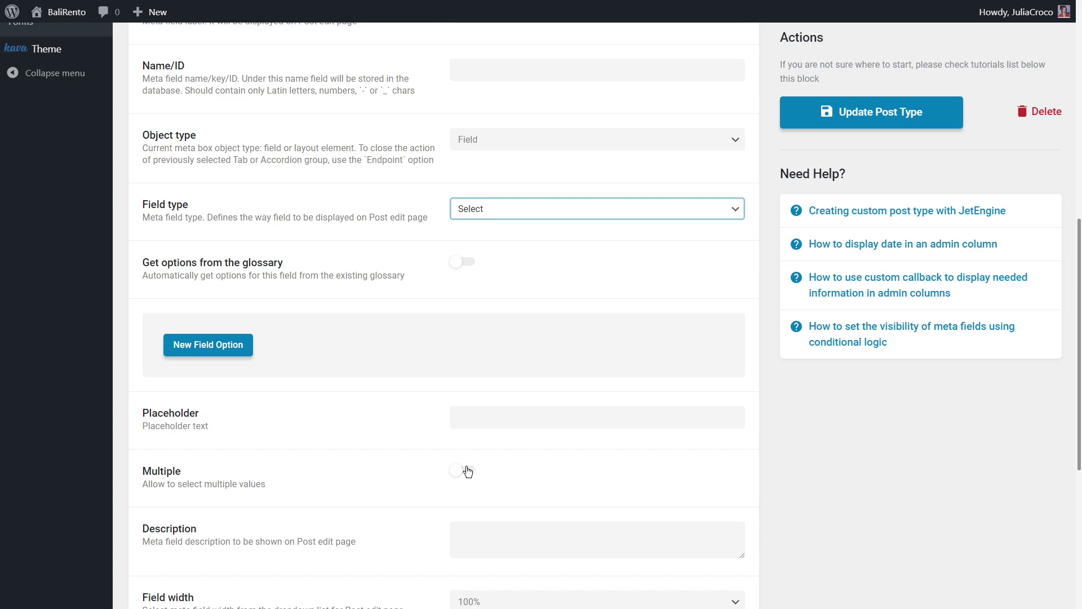
- Try the Checkbox field type with Allow Custom and Get options from the glossary enabled
click(519, 209)
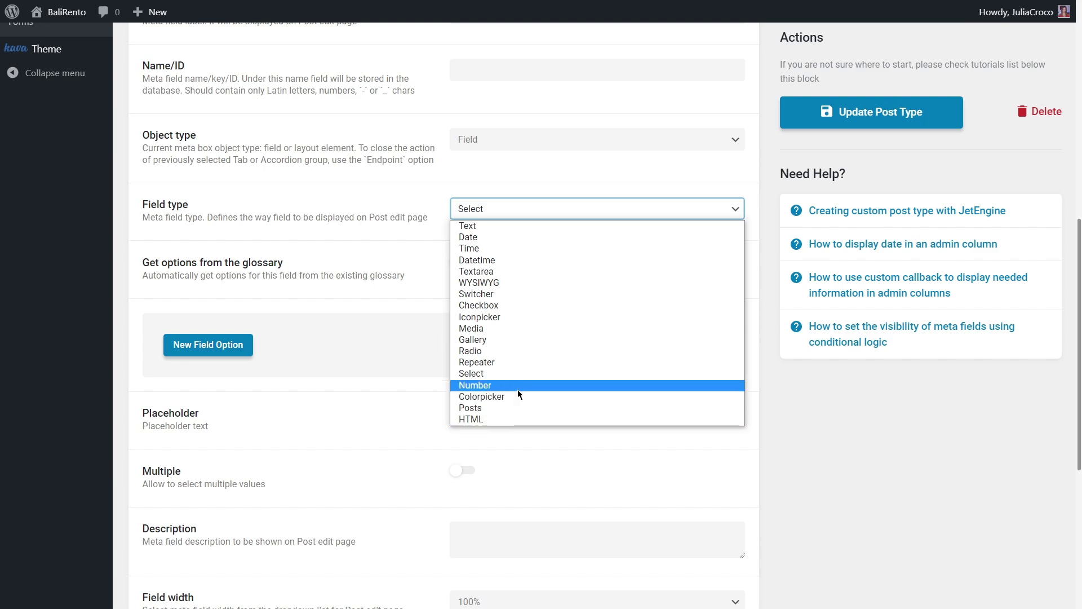
click(519, 307)
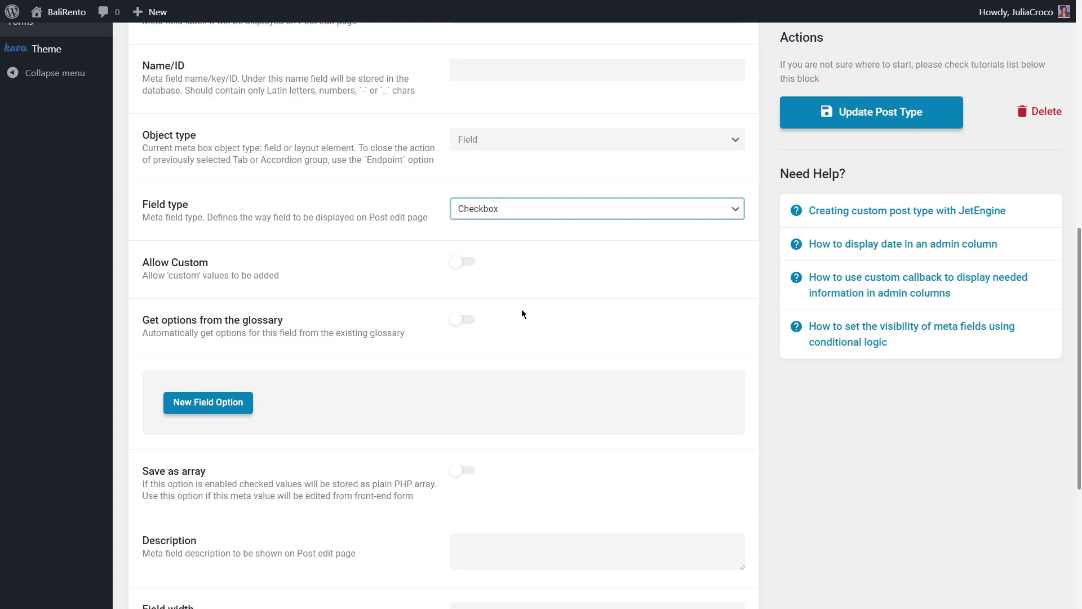
click(471, 262)
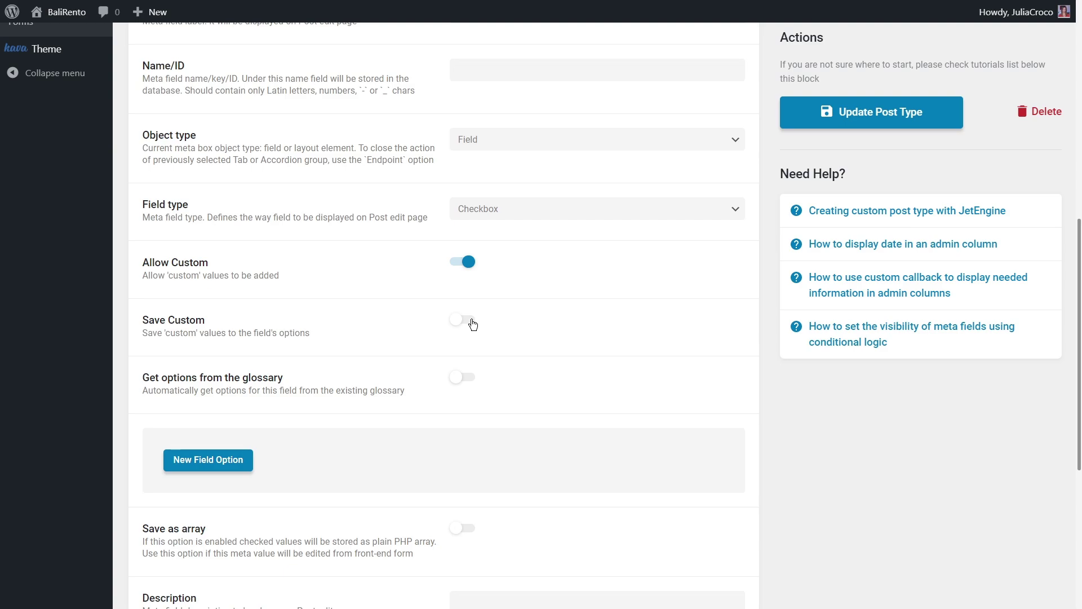
click(471, 383)
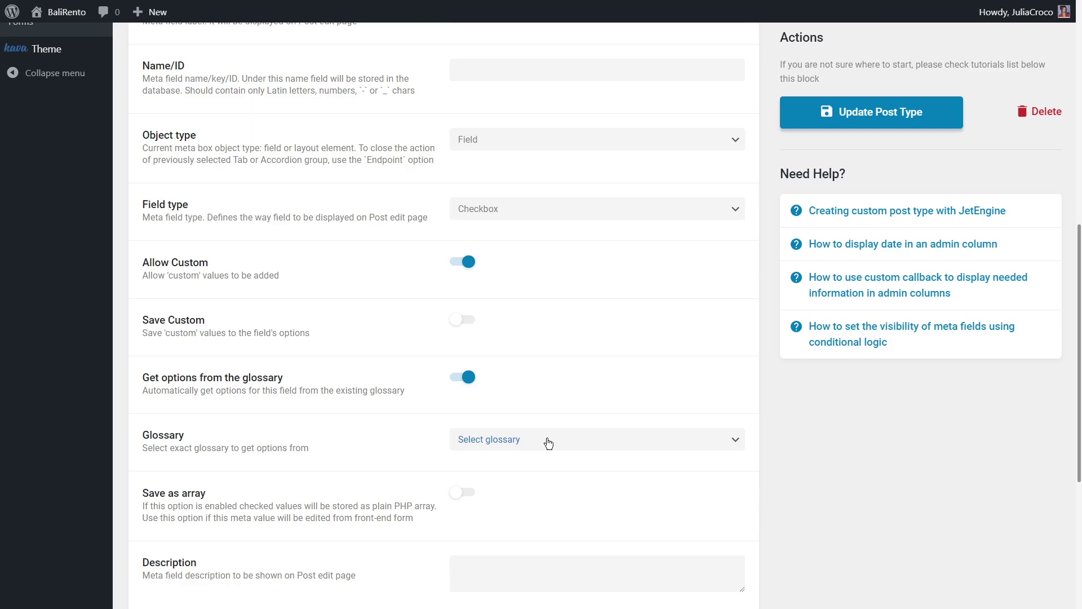
- Set the meta field's type back to Text and review its remaining settings
click(532, 210)
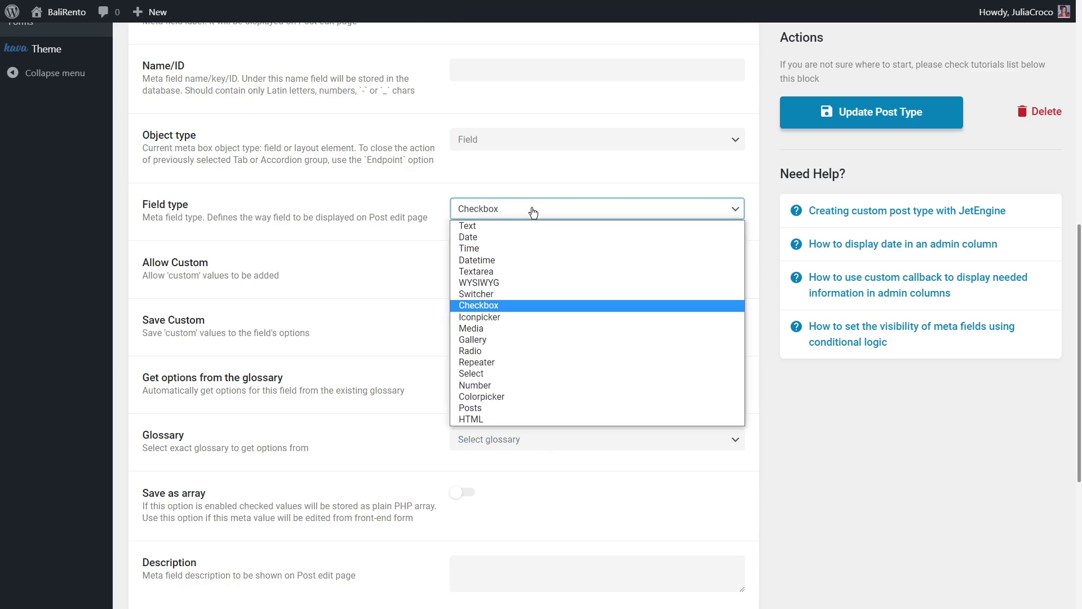
click(533, 224)
scroll(533, 224, down, 3)
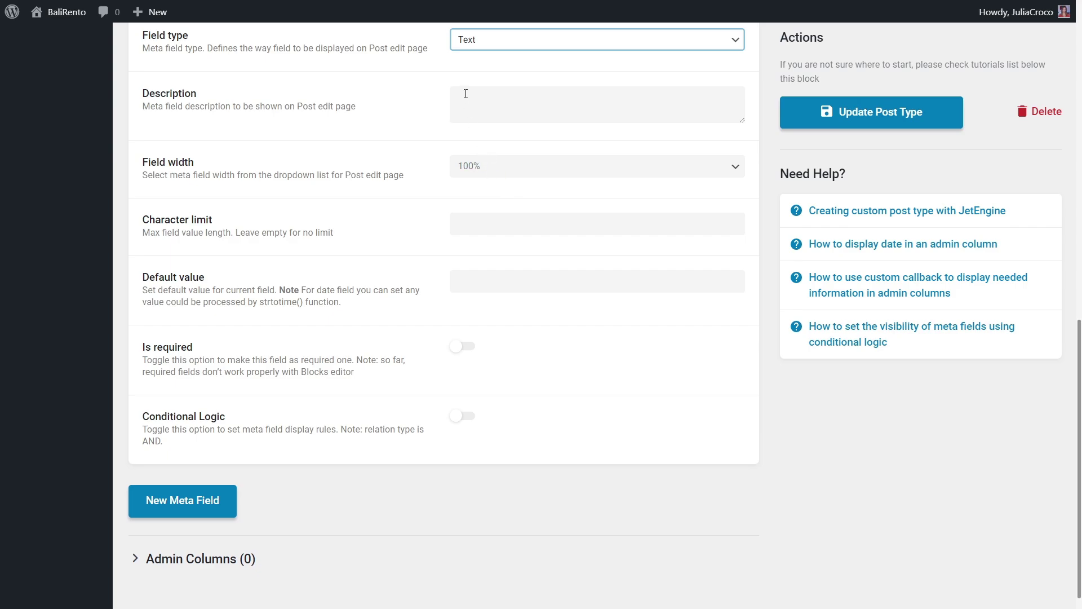
- Examine the meta field's width choices and the rule settings under Conditional Logic
click(489, 166)
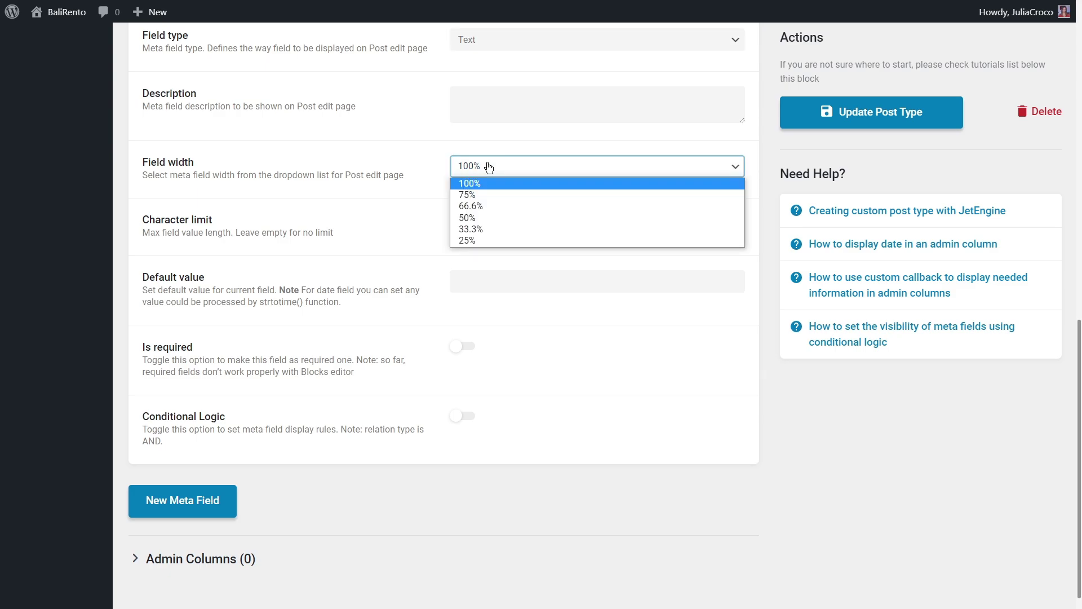
click(488, 166)
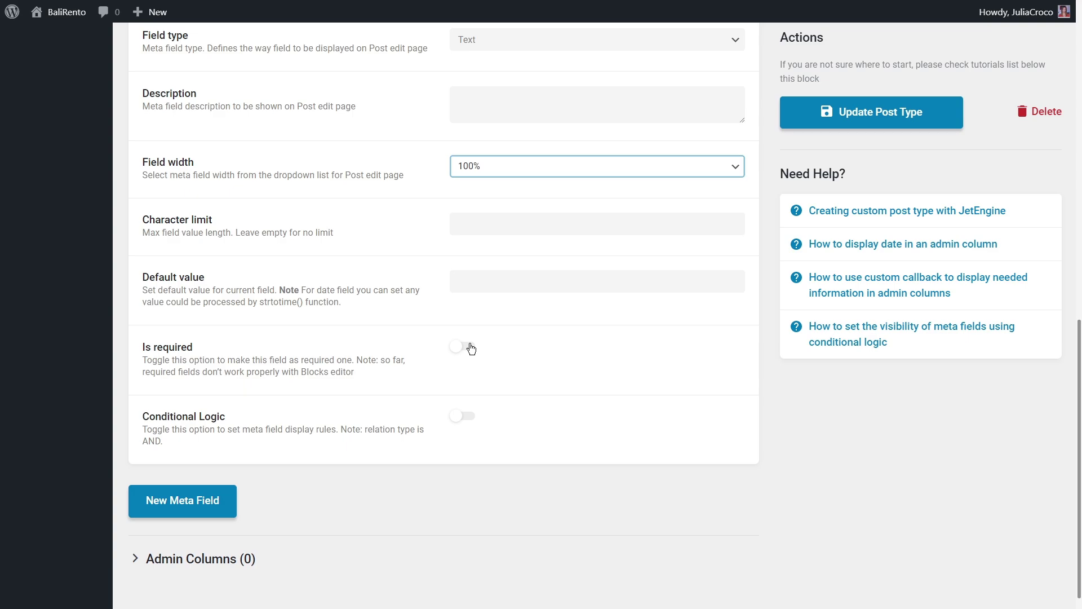
click(467, 417)
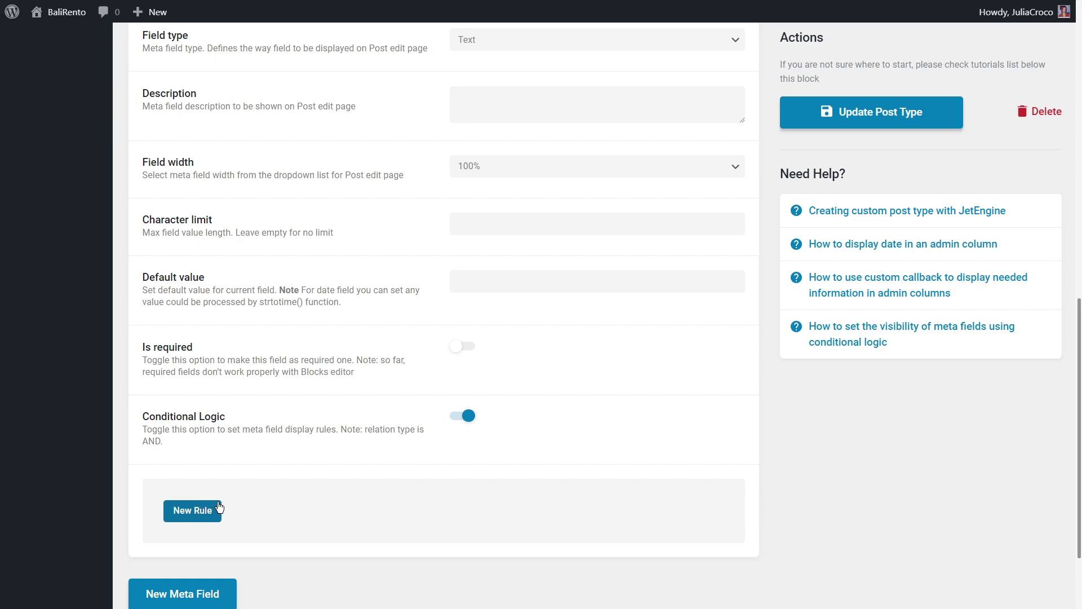
click(463, 417)
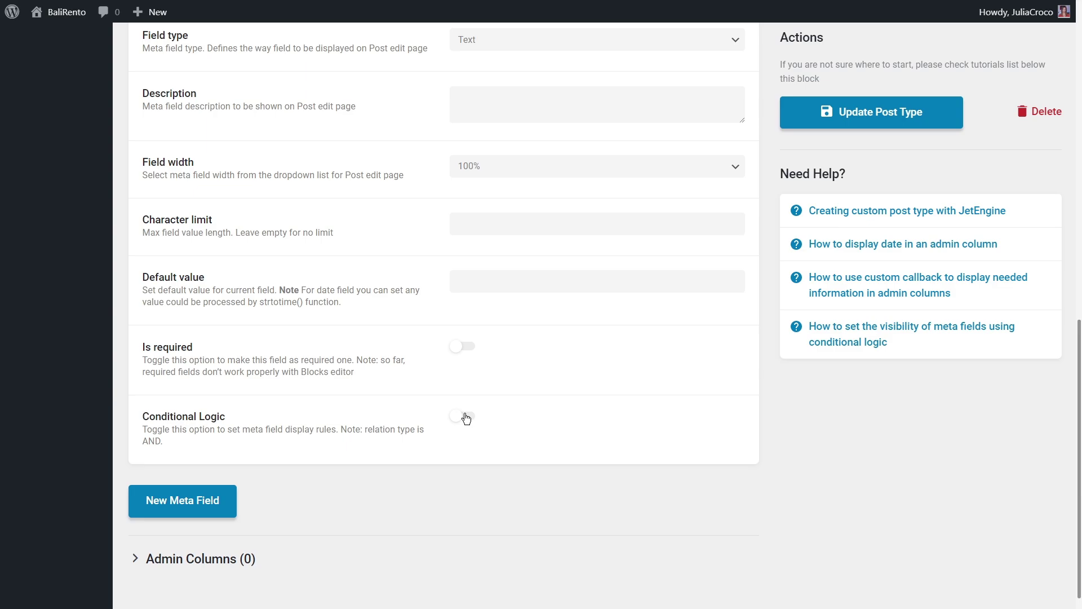
- Label the meta field Rooms with the name/ID _rooms, keep its object type as Field, and collapse it
scroll(465, 418, up, 5)
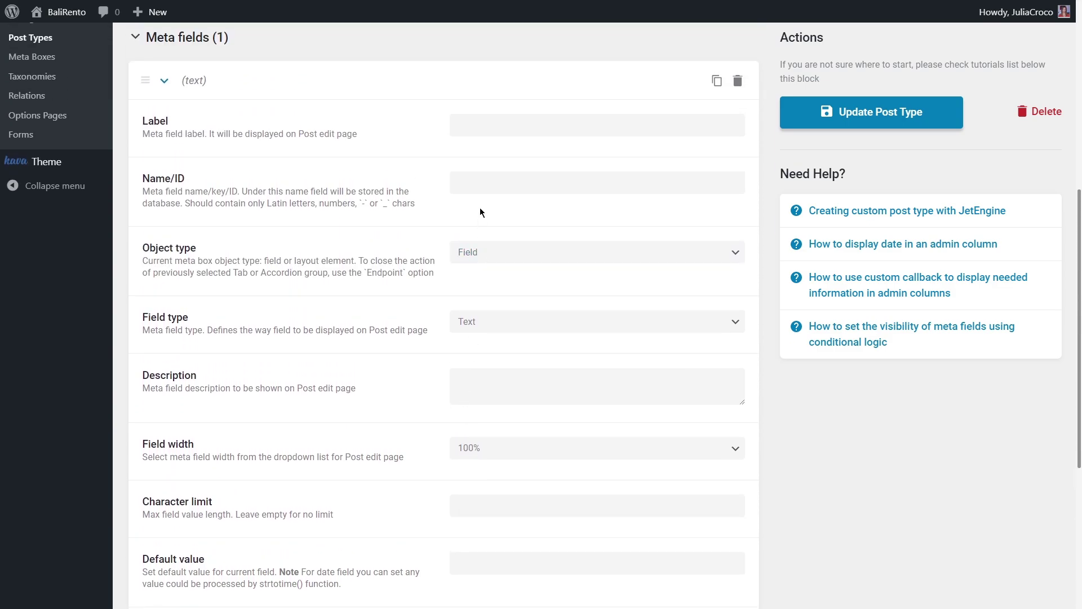
click(484, 124)
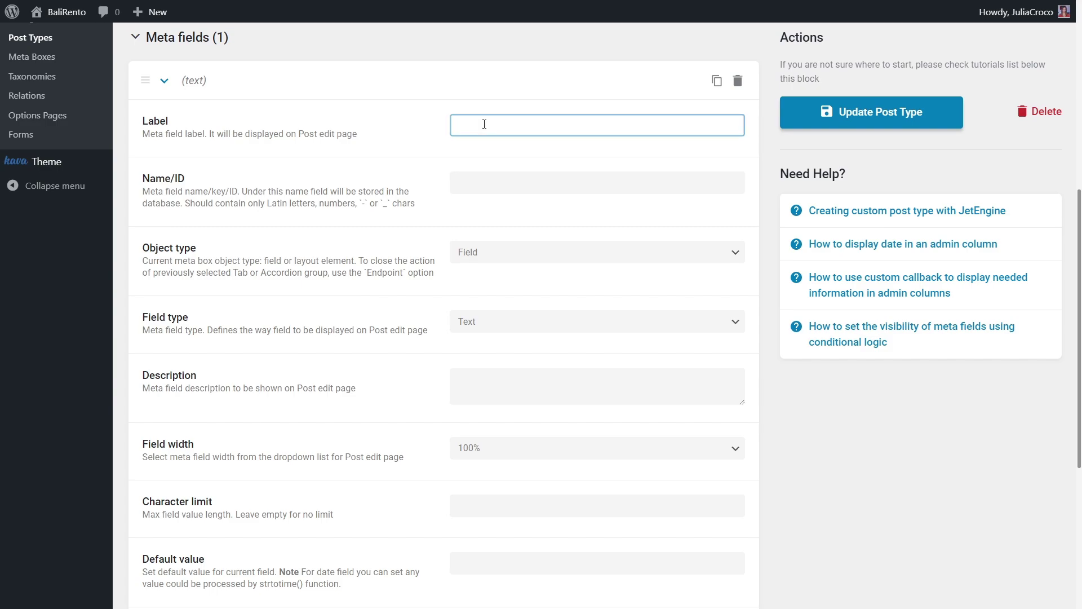
text(Rooms)
click(492, 182)
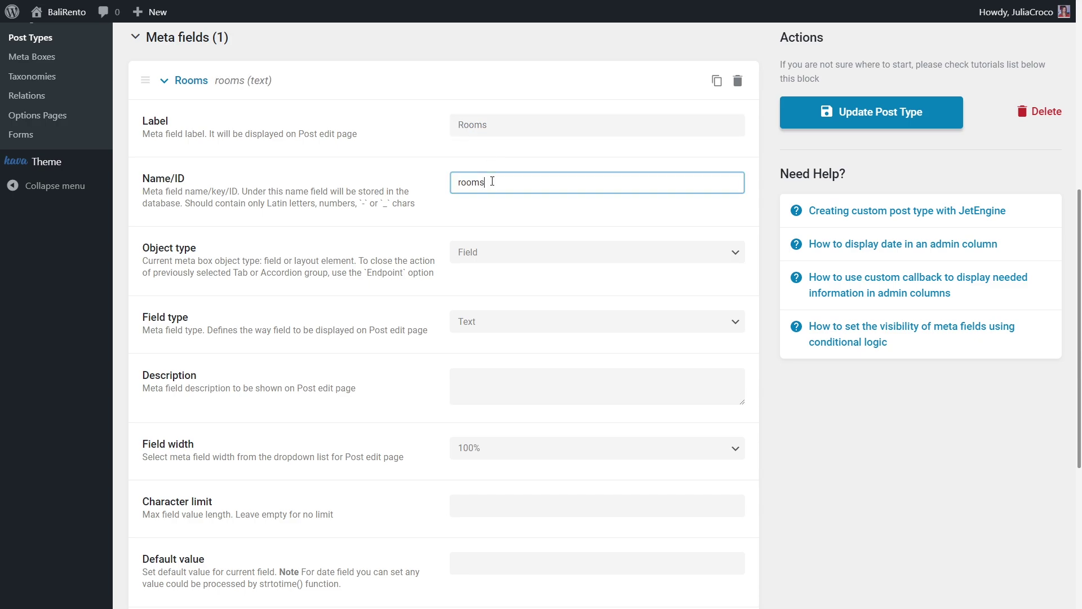
click(460, 182)
text(_)
click(494, 253)
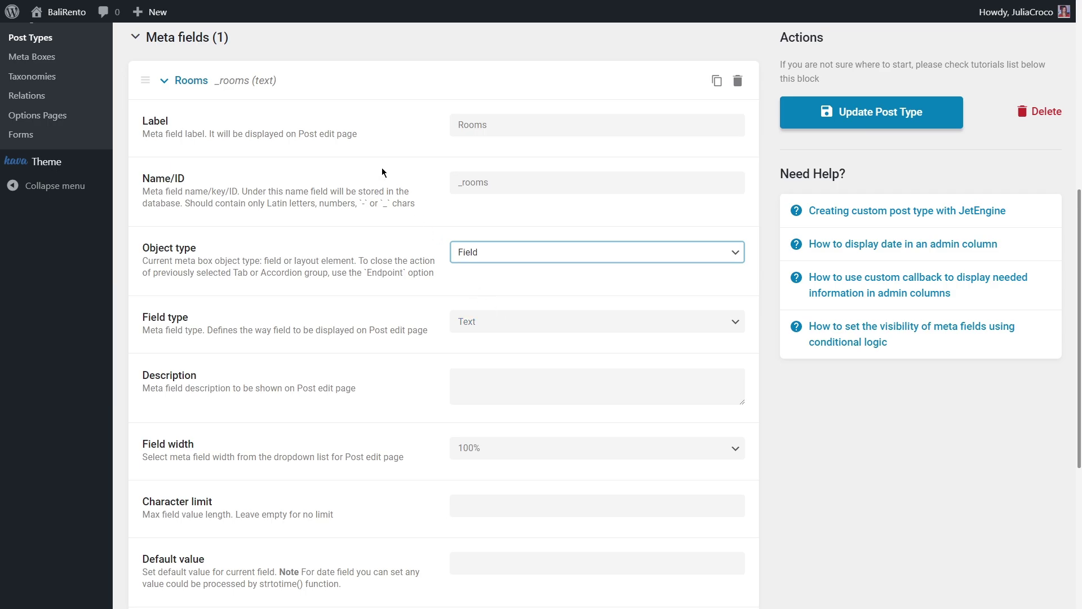
click(266, 82)
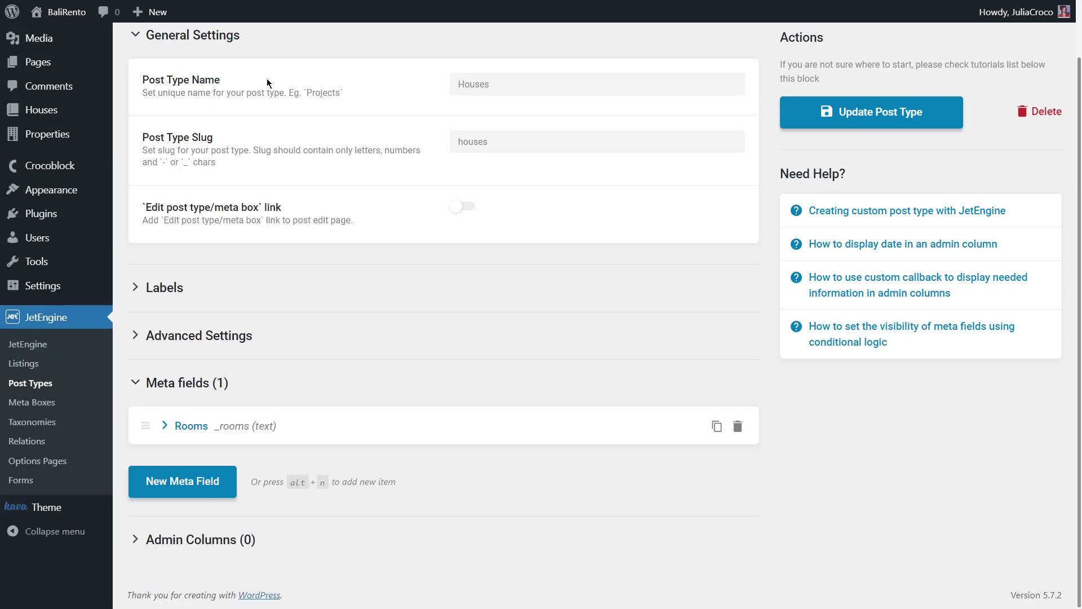
- Add a text meta field labelled Beds with the name/ID _beds and collapse it
click(212, 477)
scroll(269, 455, down, 7)
click(468, 135)
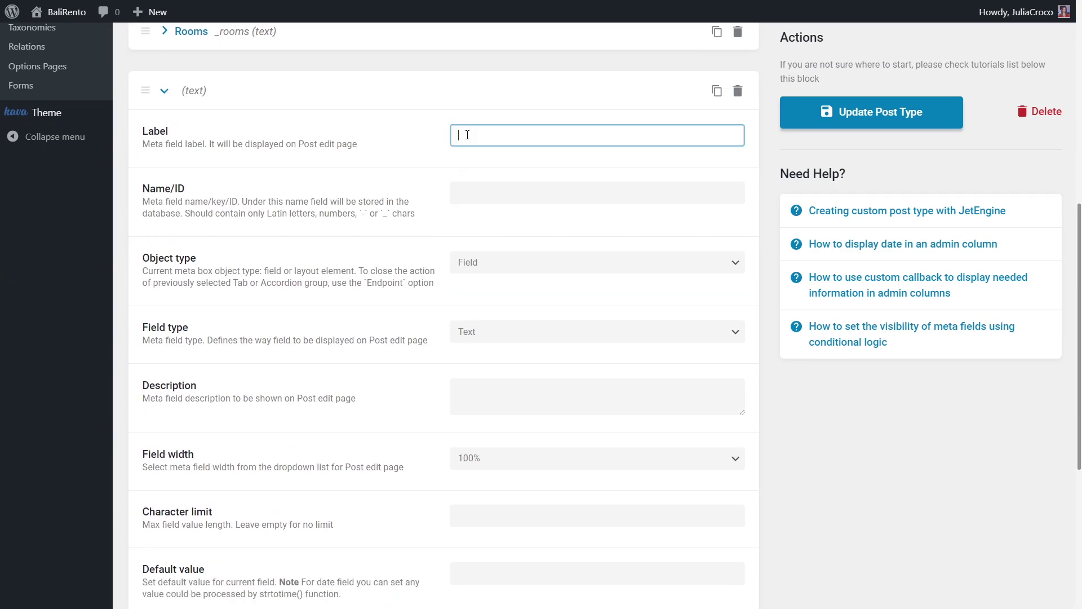
text(Beds)
click(460, 192)
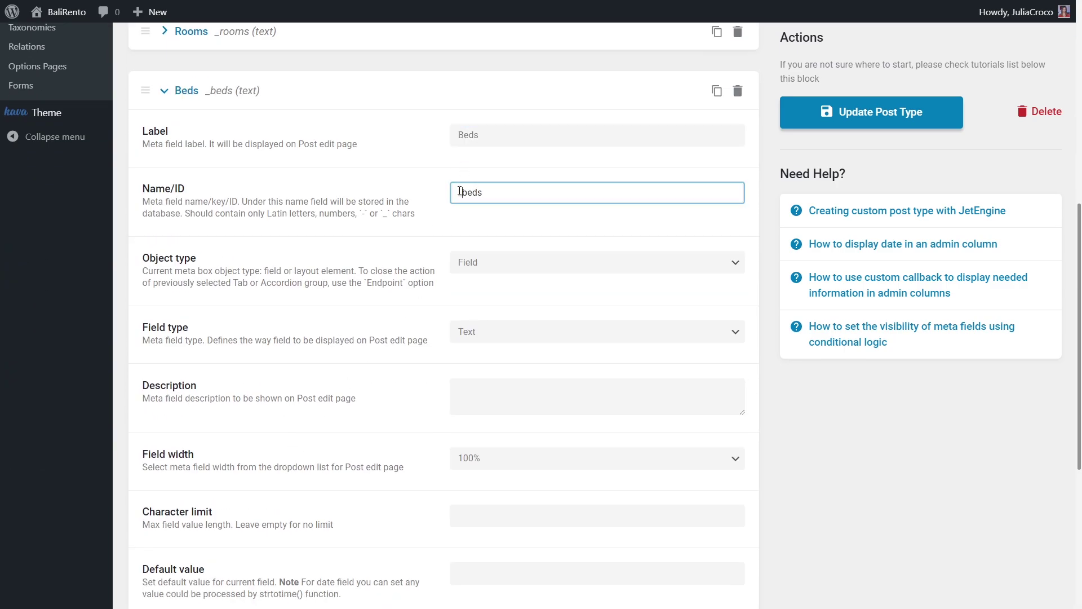
click(249, 93)
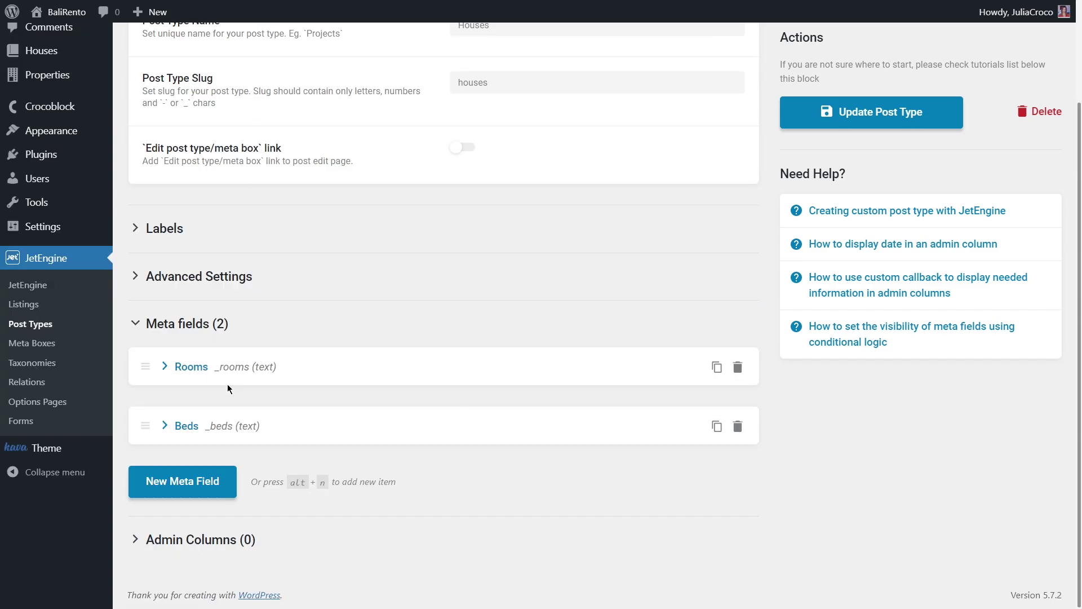
- Add a meta field labelled Address with the name/ID _address and the Textarea field type, and collapse it
click(213, 477)
scroll(283, 449, down, 7)
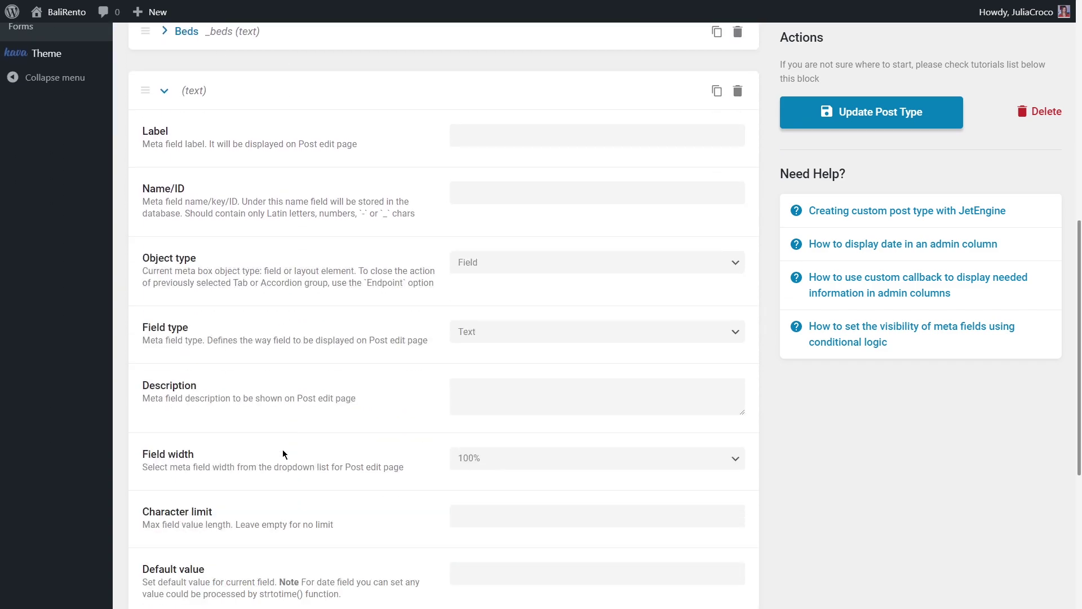
click(481, 136)
text(Address)
click(465, 188)
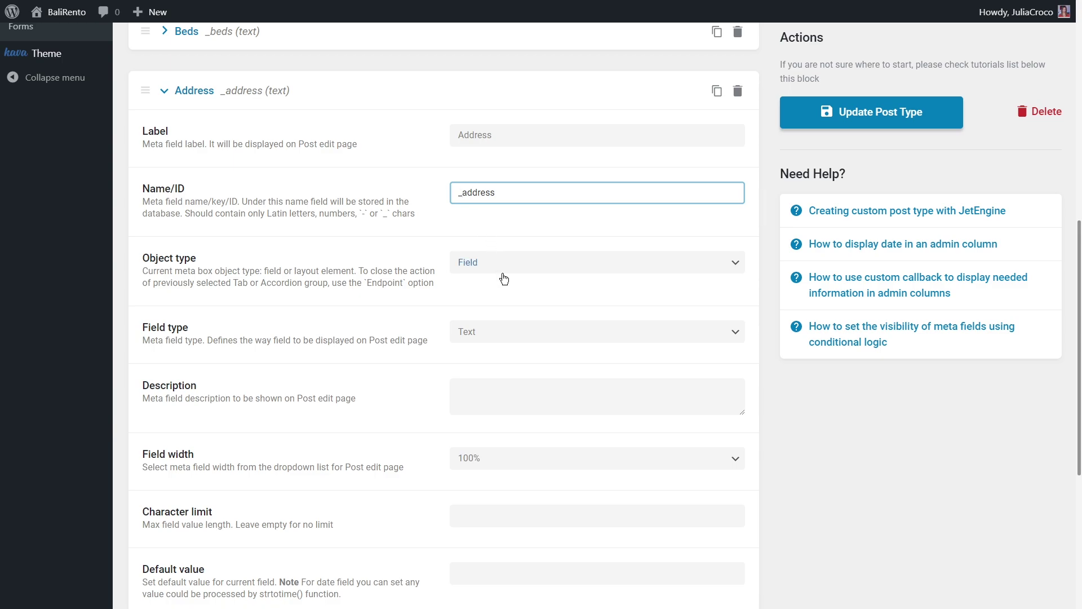
click(517, 331)
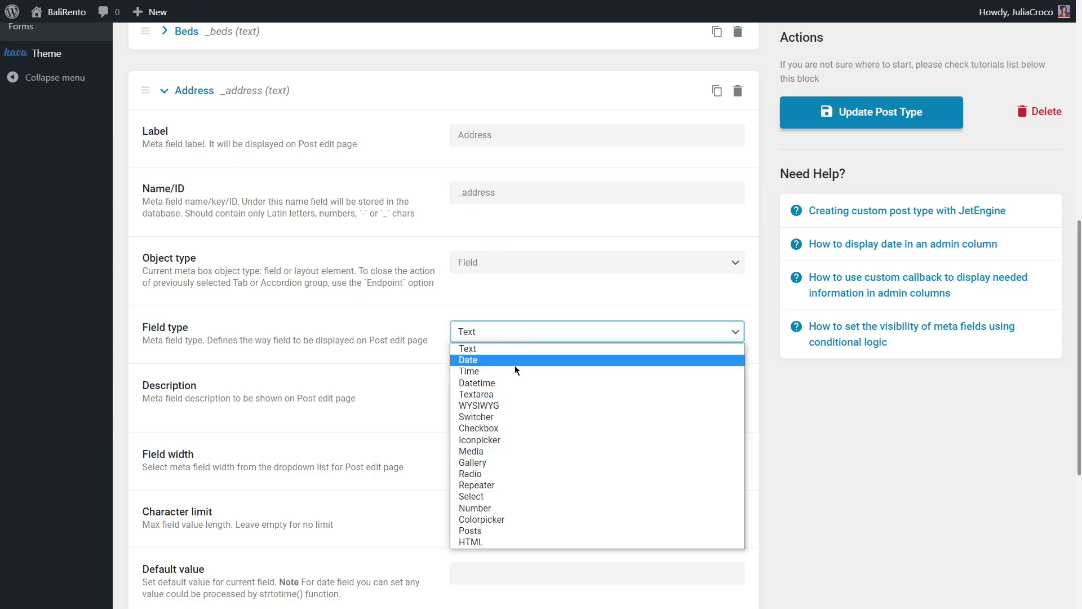
click(518, 395)
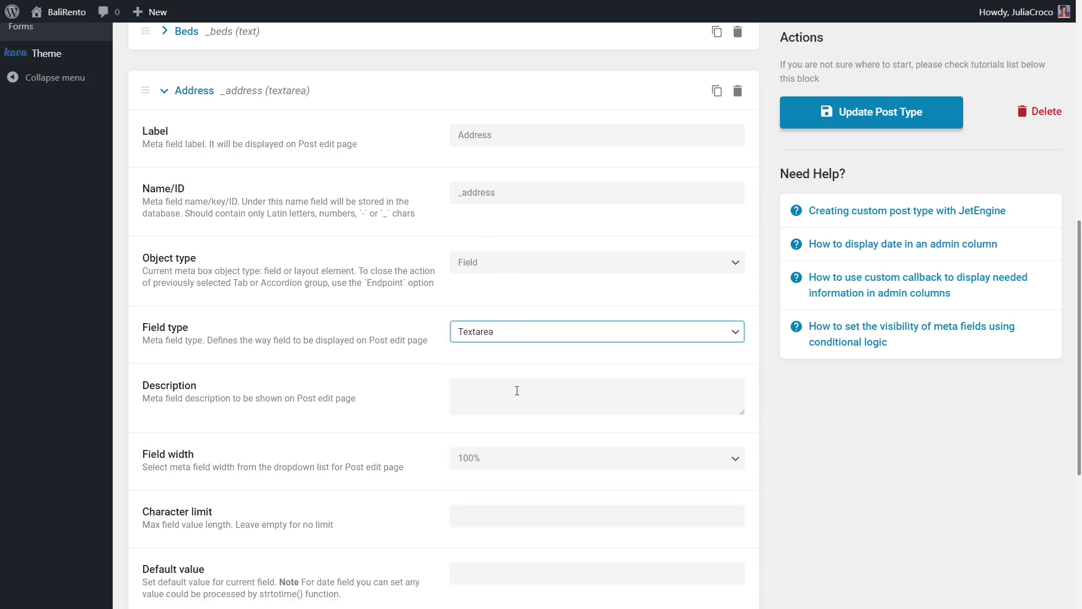
click(303, 93)
- Add a meta field labelled Gallery with the name/ID _gallery and the Gallery field type, and collapse it
click(210, 478)
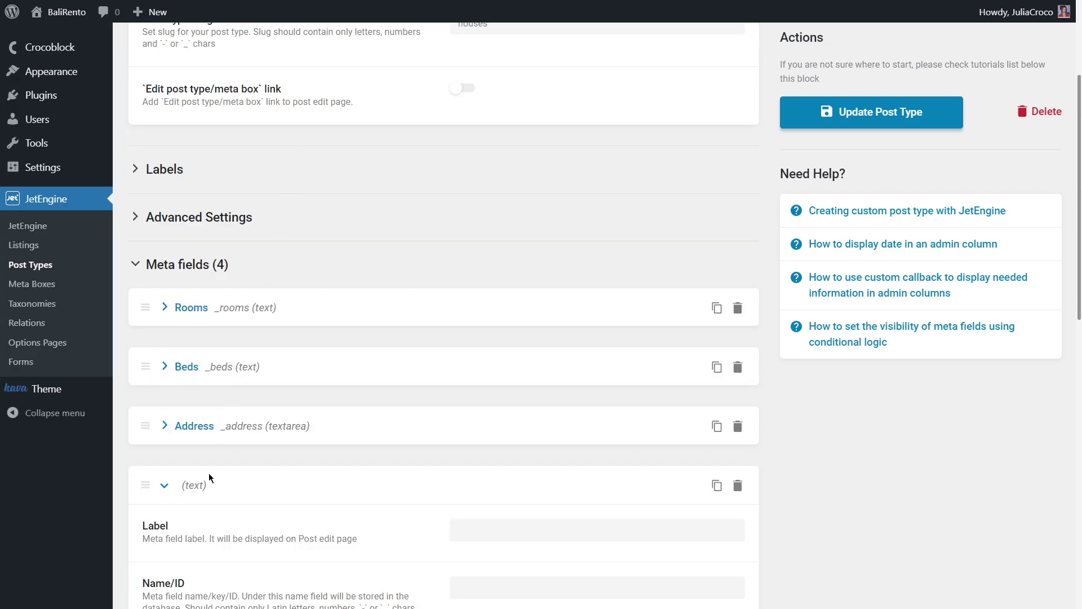
scroll(209, 472, down, 7)
click(493, 135)
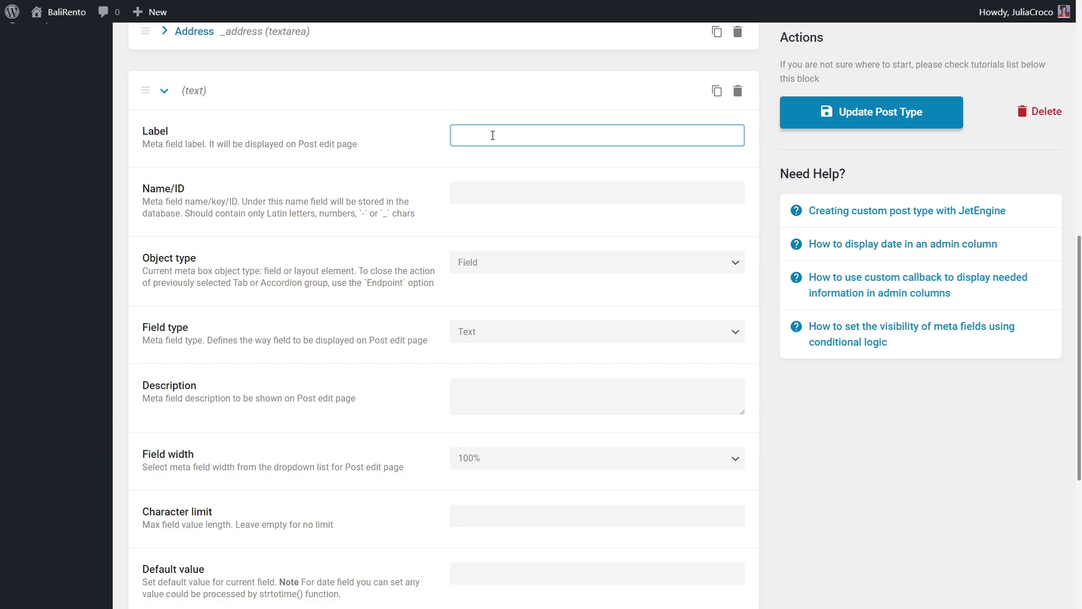
text(Gallery)
click(458, 191)
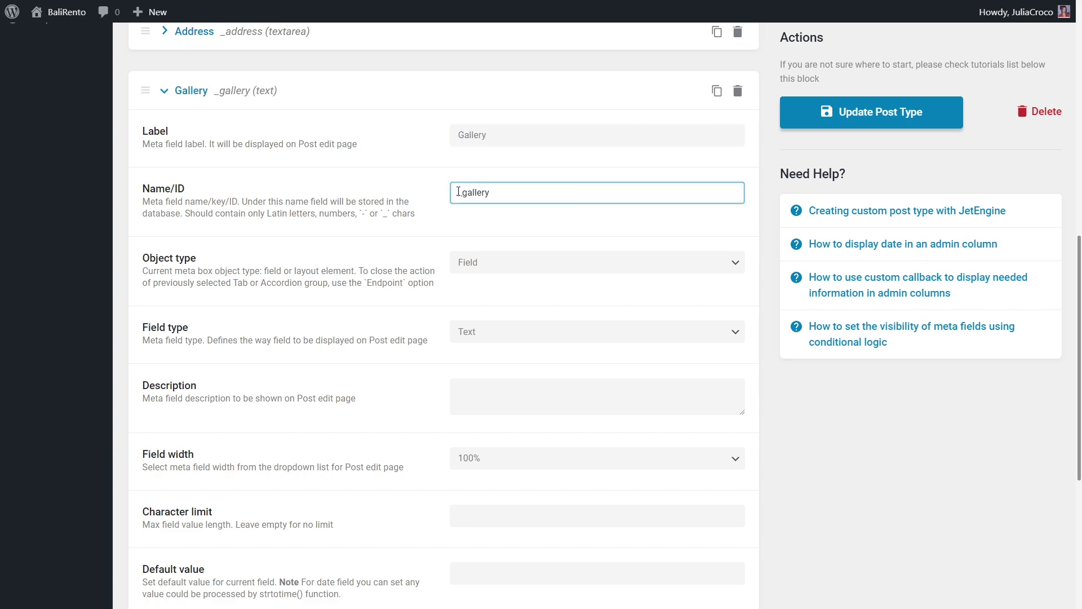
click(496, 335)
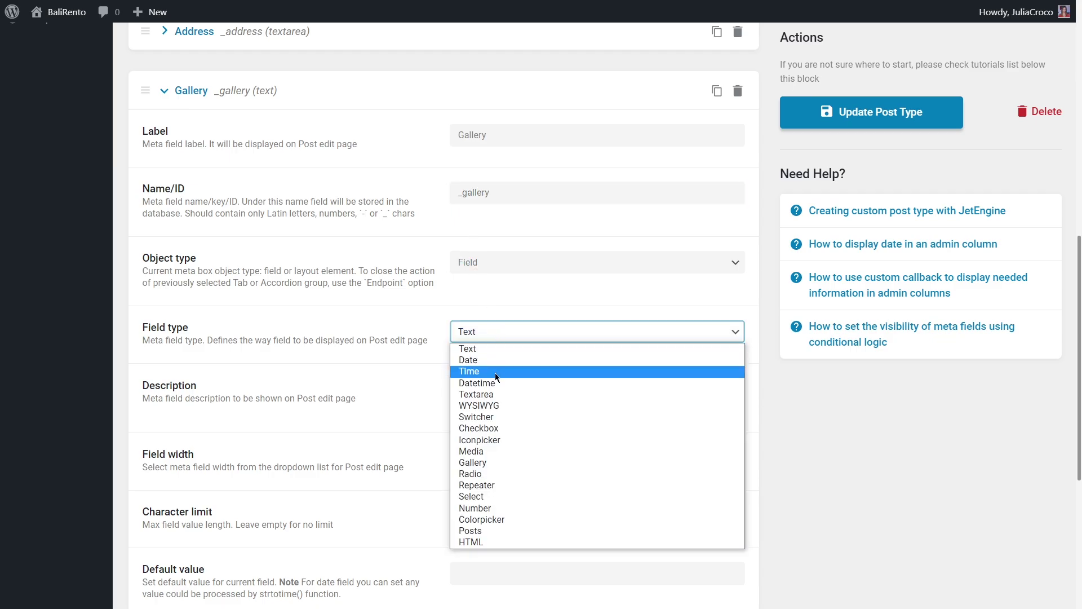
click(495, 462)
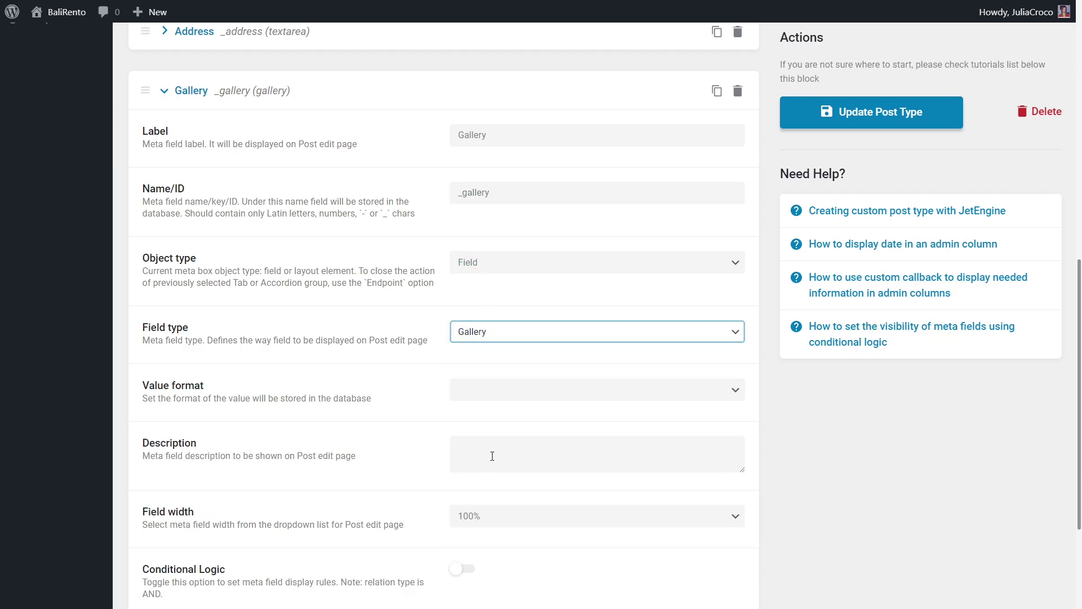
click(277, 92)
- Add a meta field labelled Check in time with the name/ID _check-in-time and the Time field type
click(203, 481)
scroll(462, 281, down, 7)
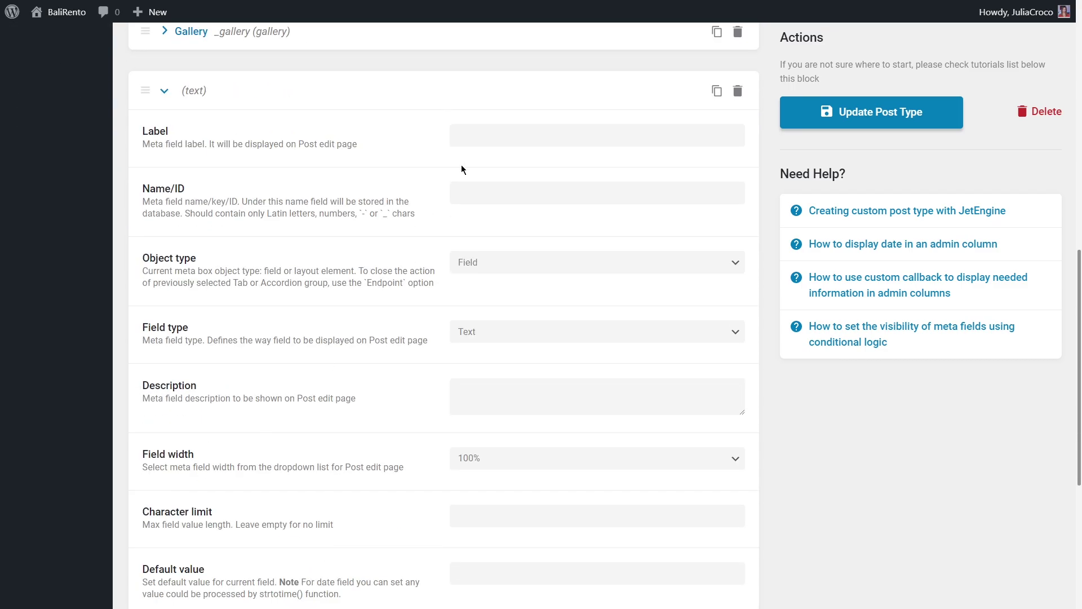
click(461, 135)
text(Check in time)
click(460, 193)
text(_check-in-time)
click(503, 331)
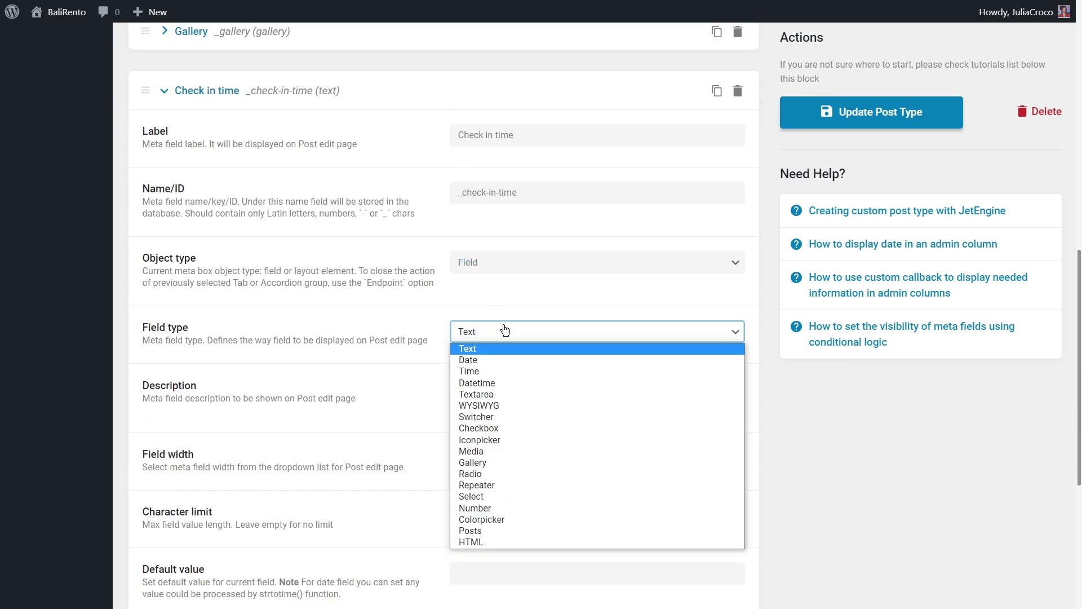
click(497, 371)
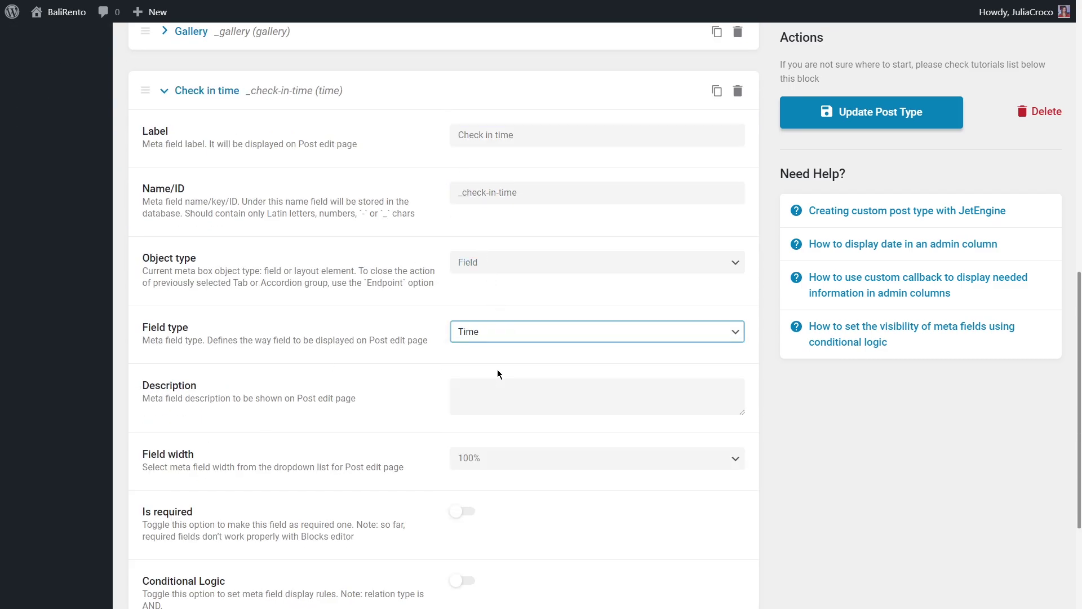
- Duplicate the Check in time field, relabel the copy Check out time and set its name/ID to _check-out-time
click(716, 91)
scroll(535, 235, down, 4)
click(395, 426)
scroll(604, 300, down, 3)
drag(543, 301, 484, 301)
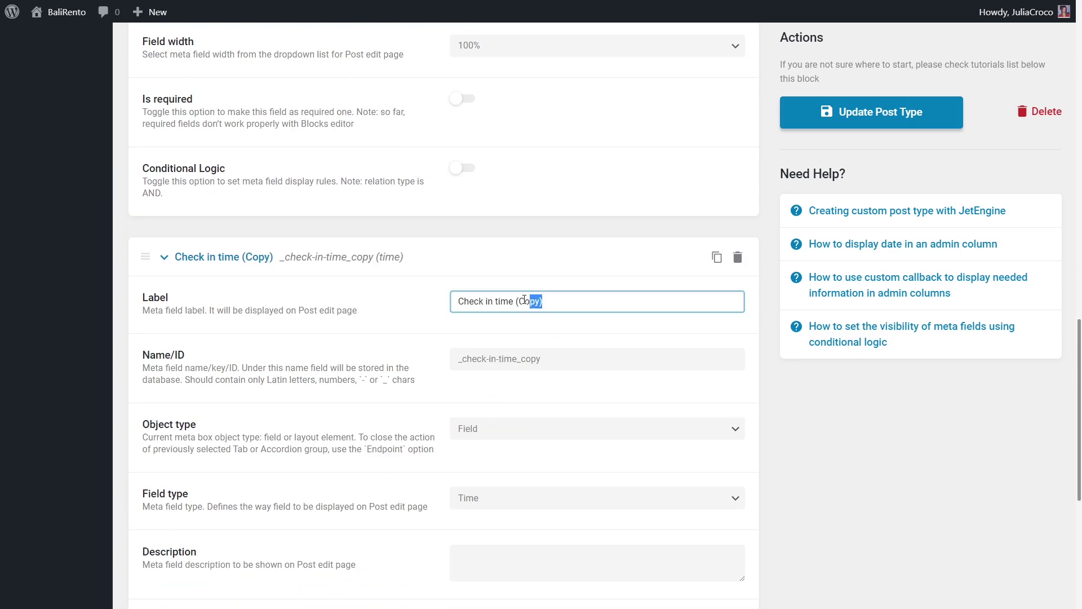
text(out time)
drag(542, 359, 488, 359)
key(BackSpace)
text(out)
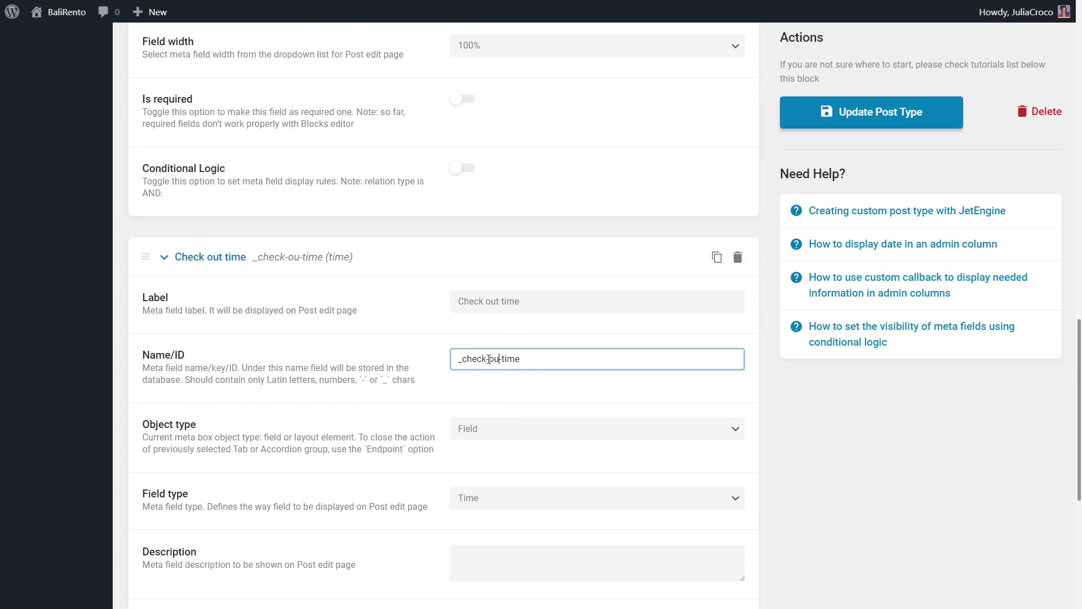
- Add a meta field labelled Facilities with the name/ID _facilities and the Checkbox field type
scroll(420, 310, down, 6)
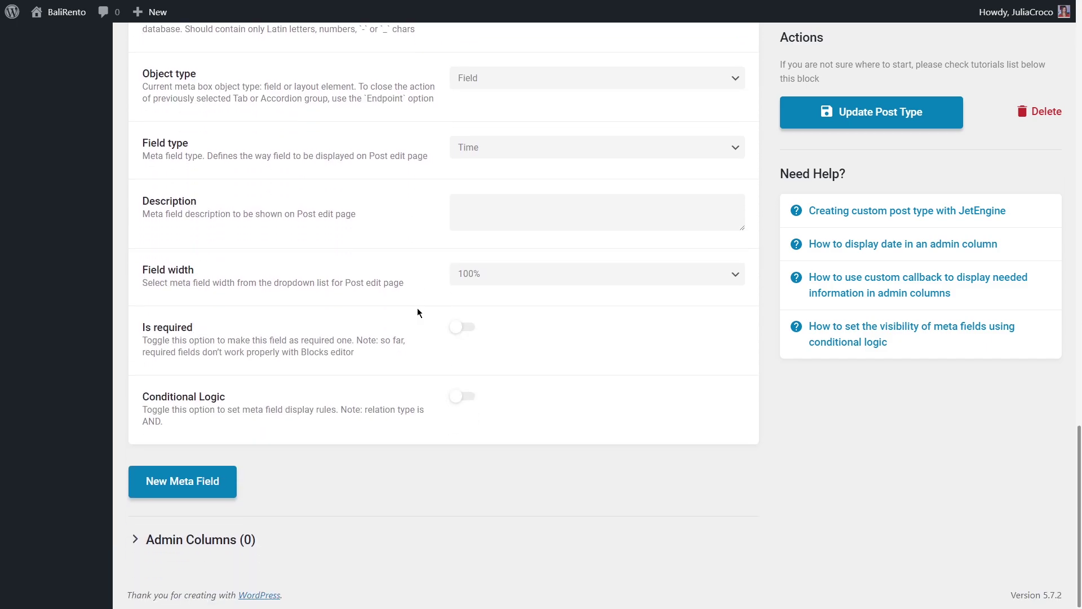
click(191, 483)
scroll(190, 484, down, 7)
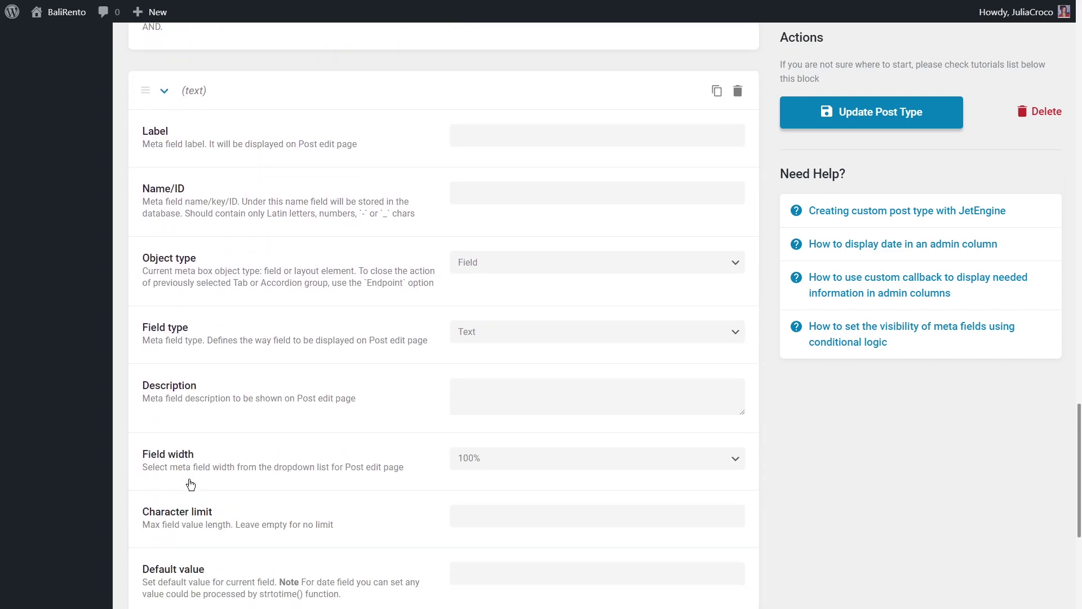
click(474, 133)
text(Facilities)
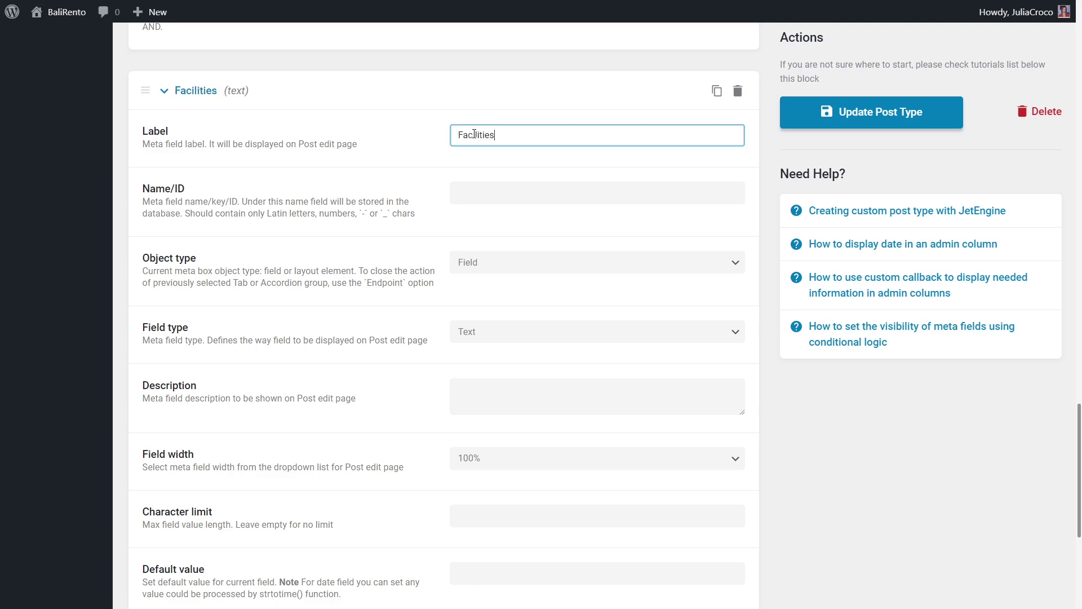
click(457, 196)
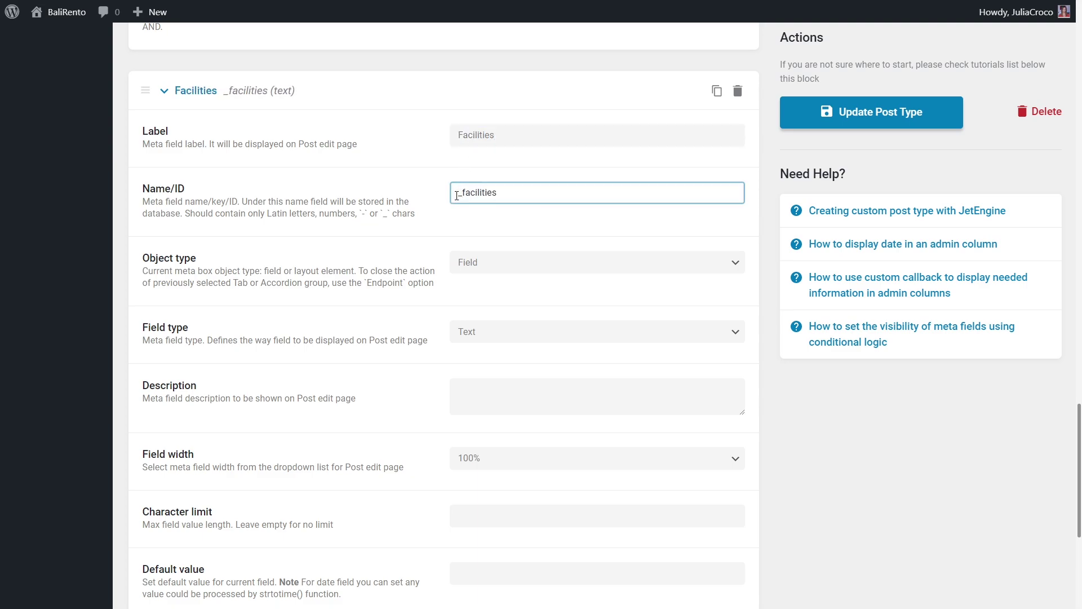
click(495, 332)
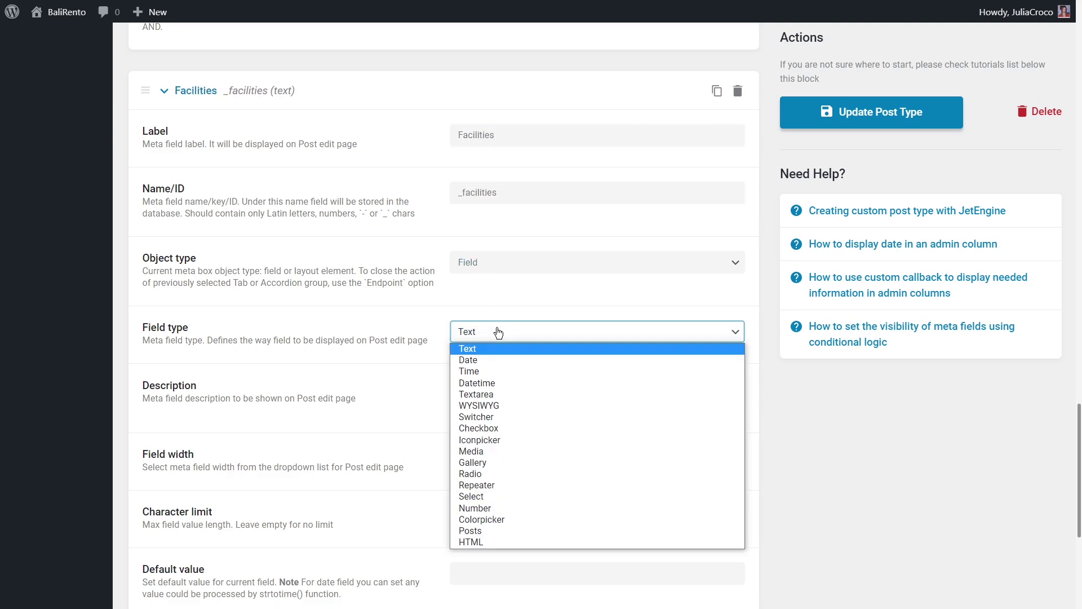
click(510, 428)
- Add a field option to Facilities with Wi-Fi as both its value and label
scroll(509, 428, down, 4)
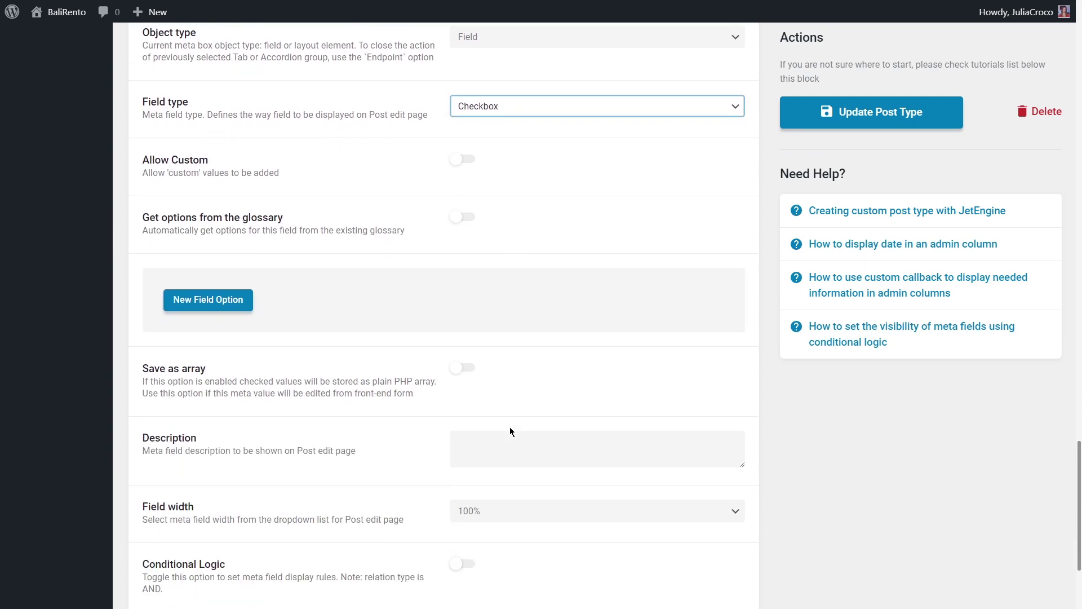
click(238, 299)
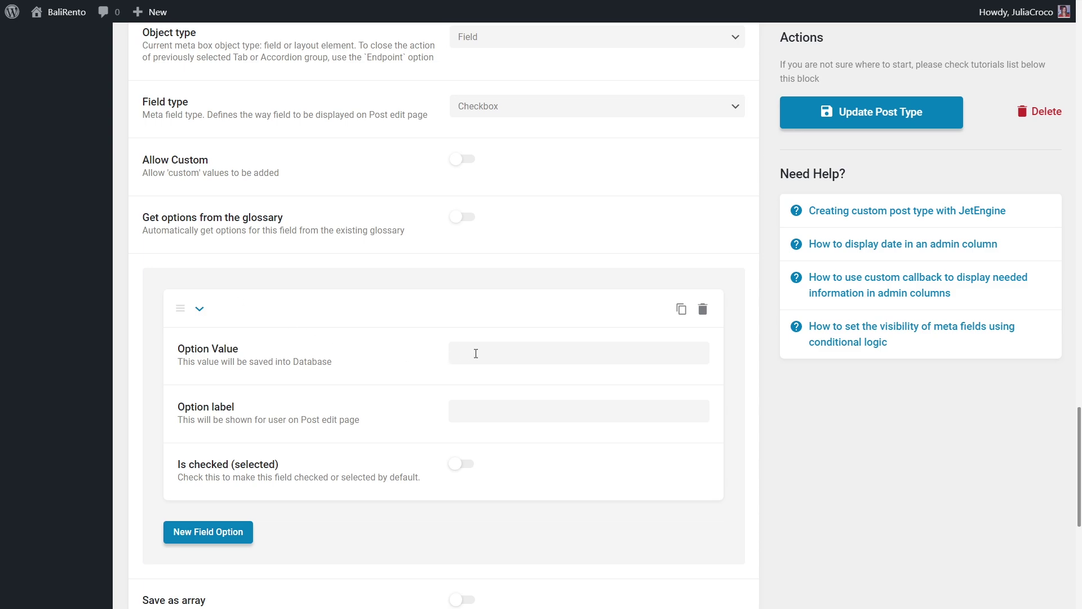
click(479, 353)
text(Wi-Fi)
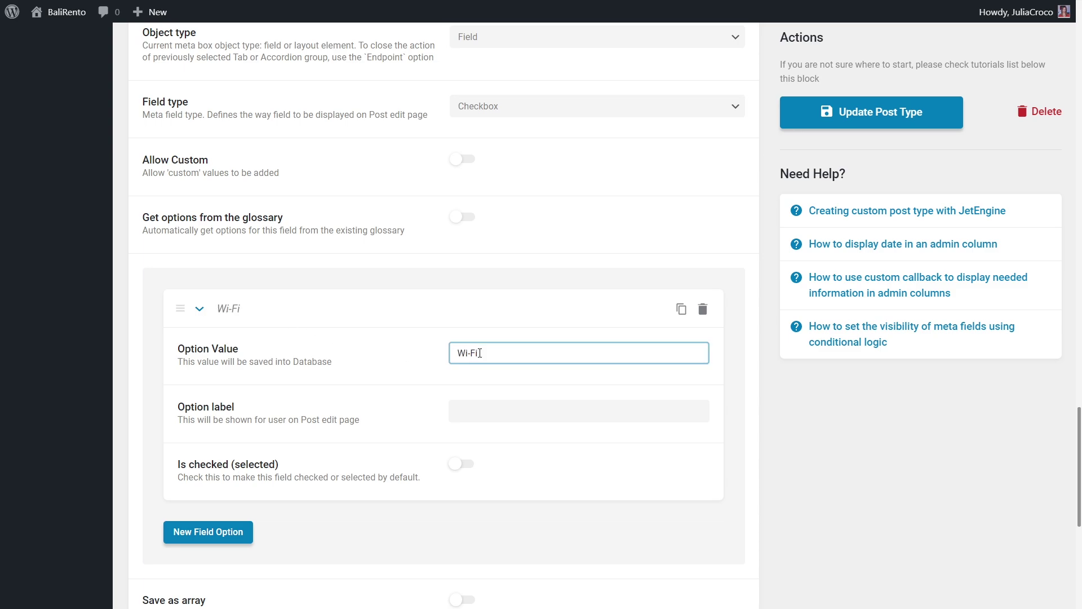
click(456, 411)
text(Wi-Fi)
- Add Pool and Kitchen as Facilities field options, using each name as both value and label
click(208, 531)
click(467, 409)
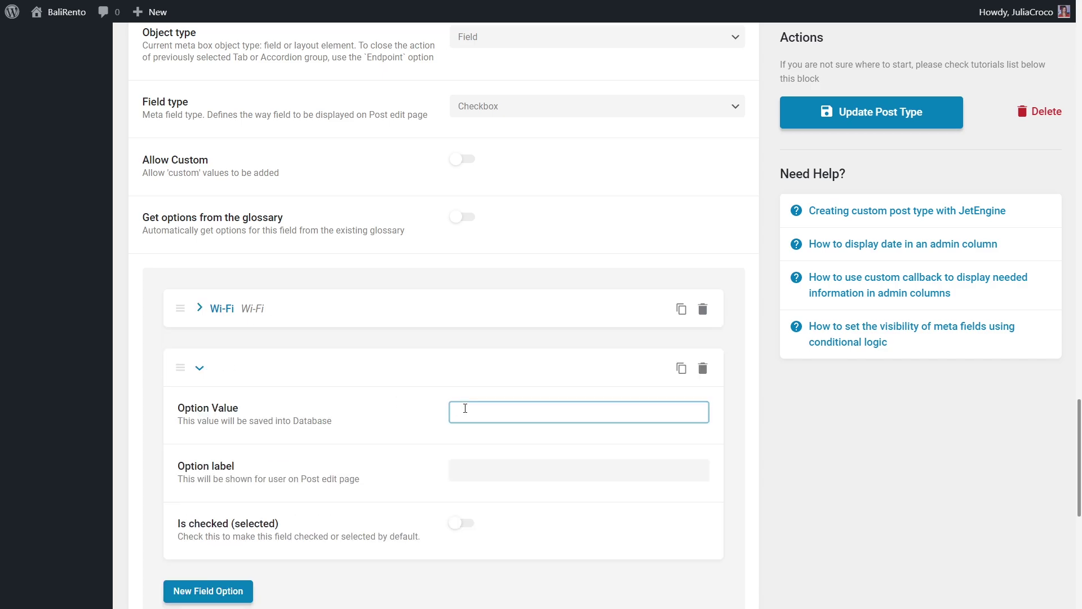
text(Pool)
click(234, 414)
text(Kitchen)
click(578, 529)
text(Kitchen)
- Add Air Conditioner, Heating and Hot Tub as Facilities options, each with matching value and label
click(208, 428)
text(Air Conditioner)
click(468, 305)
text(Air Conditioner)
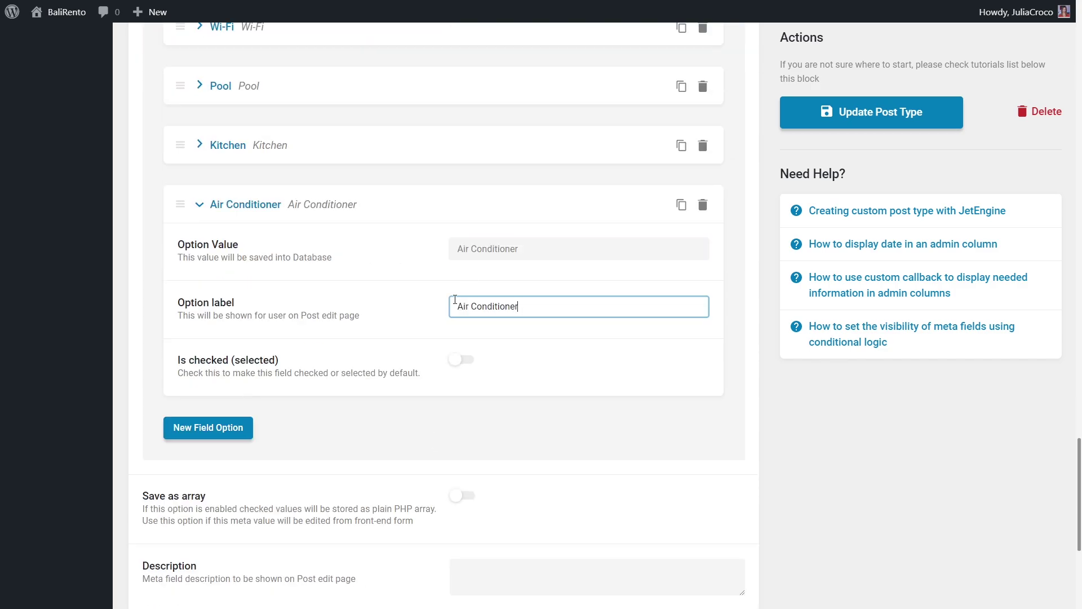
click(208, 428)
text(HeatingHeating)
click(208, 486)
text(Hot TubHot Tub)
- Add Suitable for Events and Dining Area as Facilities options with matching values and labels, then collapse the last option
click(208, 370)
text(Suitable for)
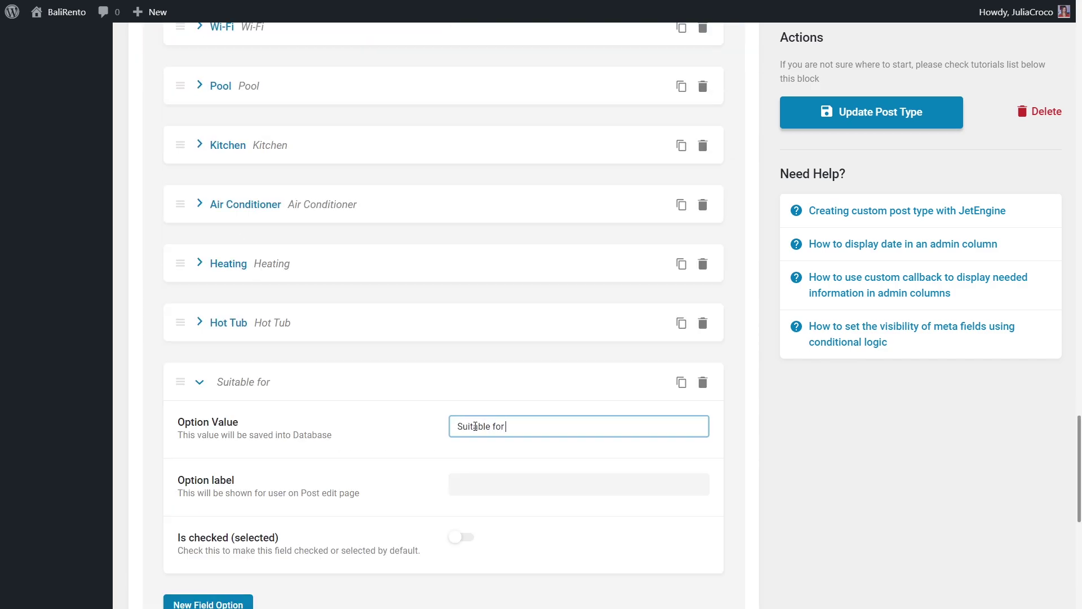
text( EventsSuitable for Events)
click(208, 428)
text(Dining Area)
click(475, 543)
text(Dining Area)
click(199, 441)
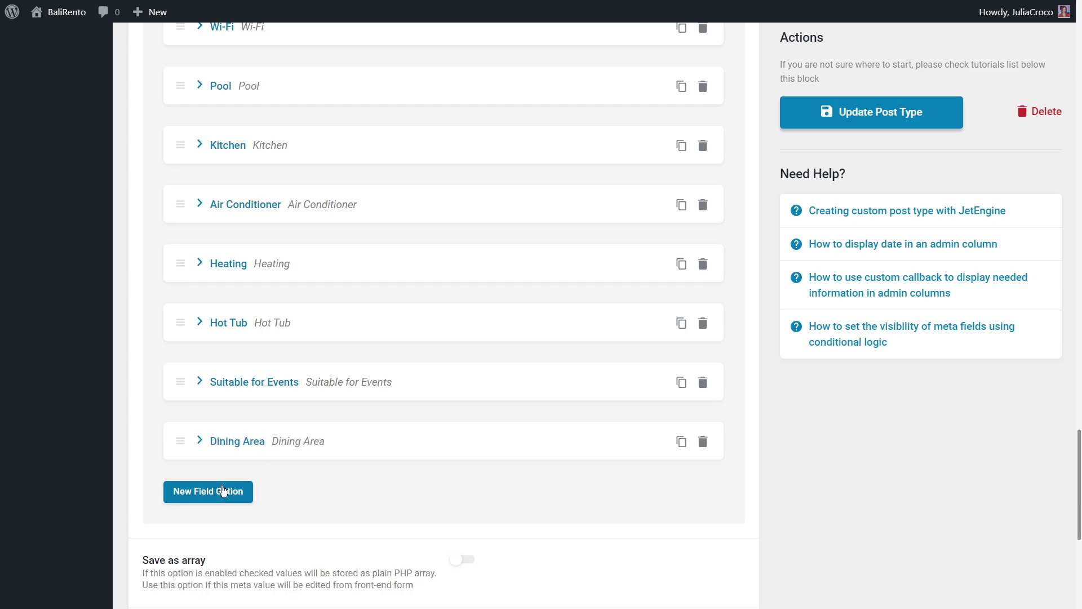
- Add Garage and Security to the Facilities options, with identical value and label for each
click(224, 490)
scroll(225, 490, down, 5)
click(476, 258)
text(Garage)
click(464, 317)
text(Garage)
click(209, 442)
text(SecuritySecurity)
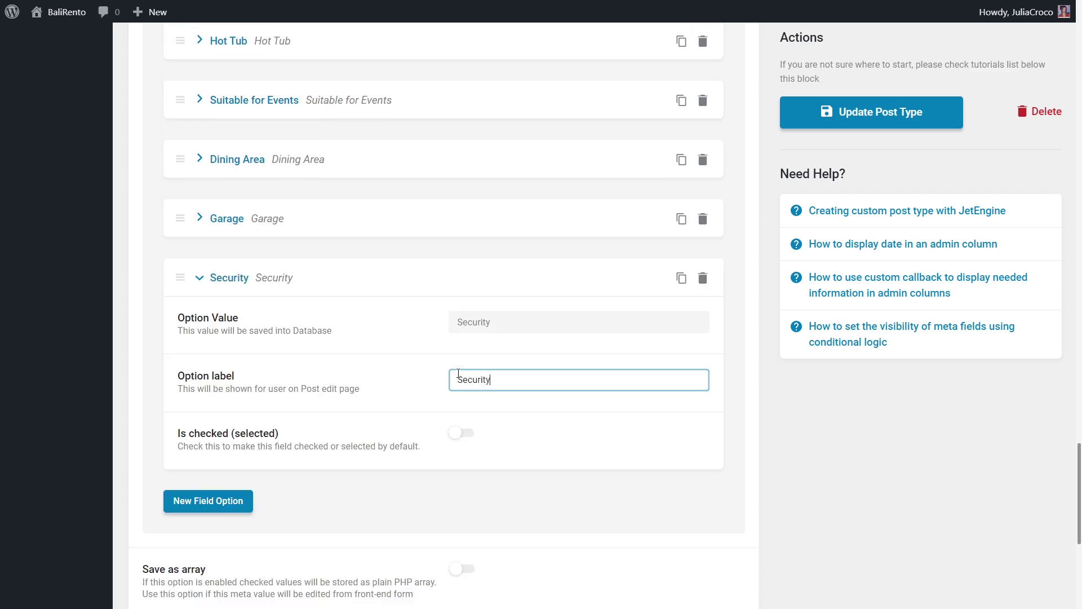
- Add Washer or Laundry and Gym to the Facilities options with matching values and labels, and collapse the Gym option
text(Washer or LaundryWasher or Laundry)
click(208, 560)
click(465, 436)
text(Gym)
click(464, 496)
text(Gym)
click(199, 396)
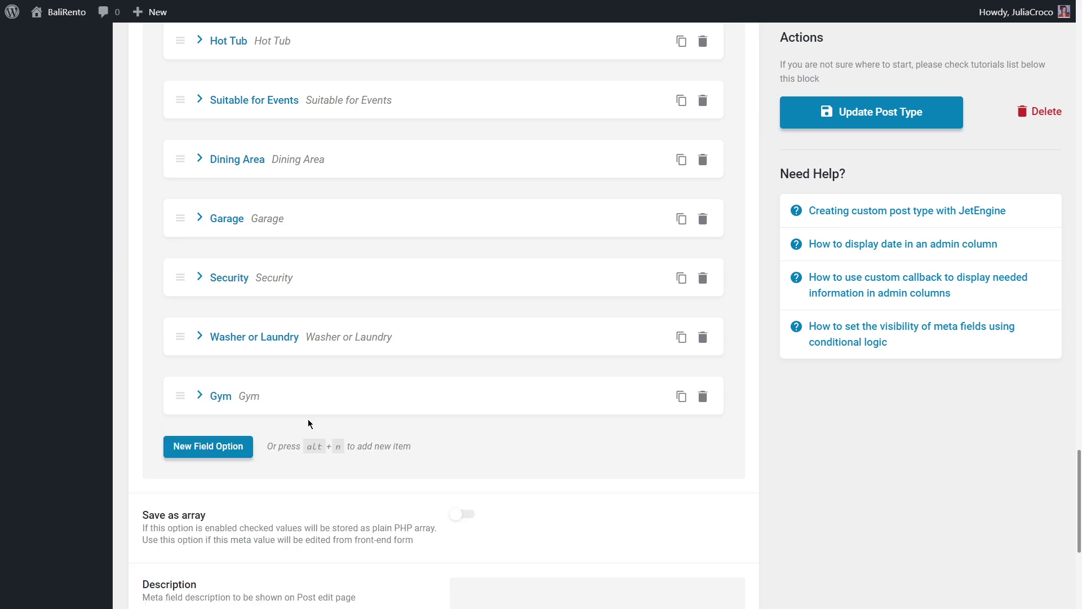
- Review the Facilities option list and enable saving its checked values as an array
scroll(309, 423, up, 3)
scroll(379, 440, up, 7)
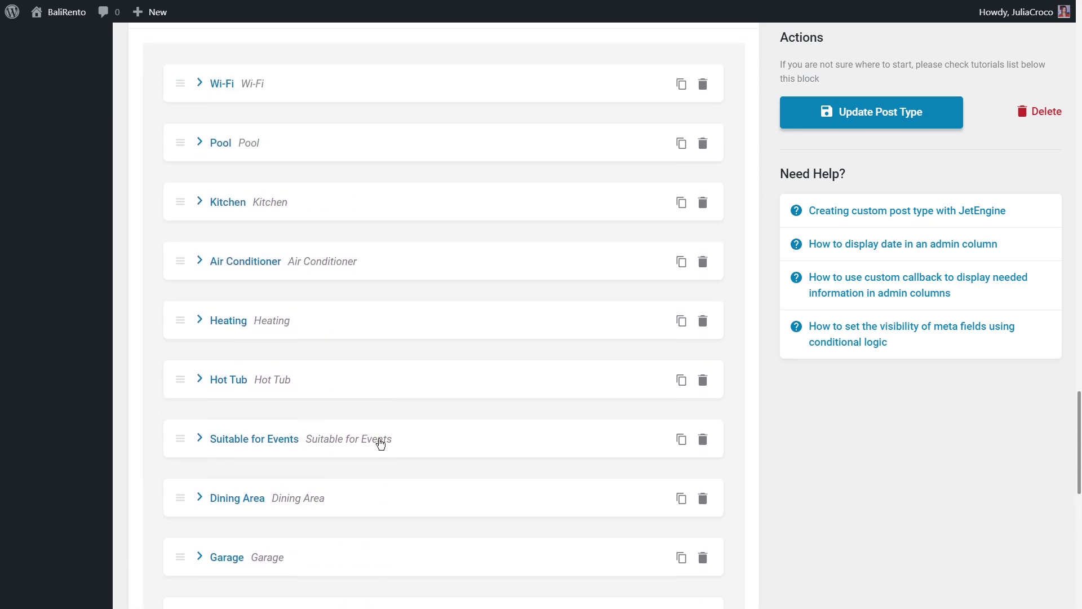
scroll(380, 443, down, 13)
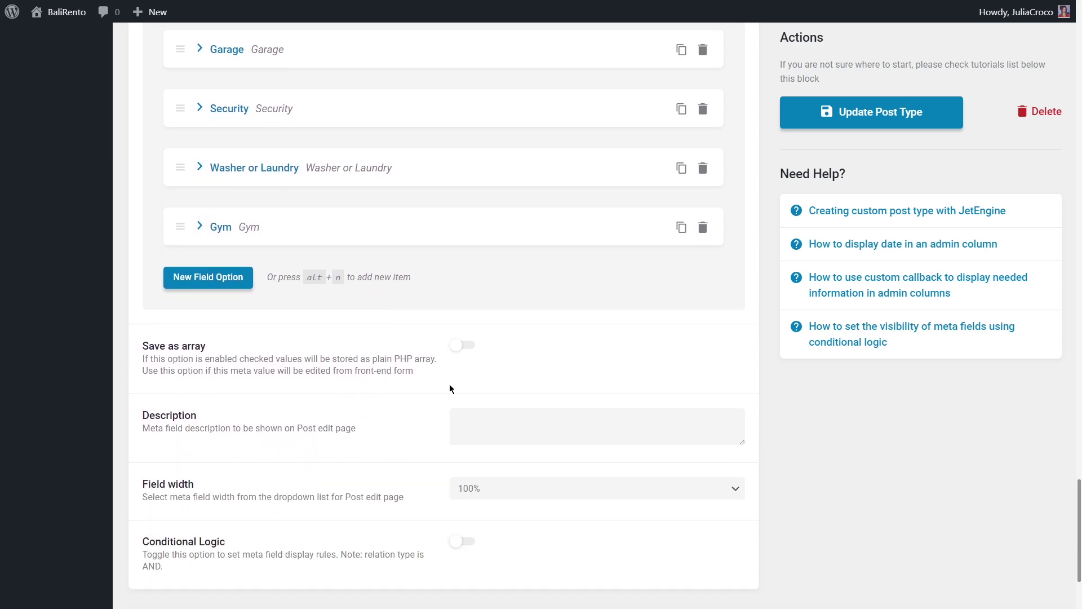
click(467, 345)
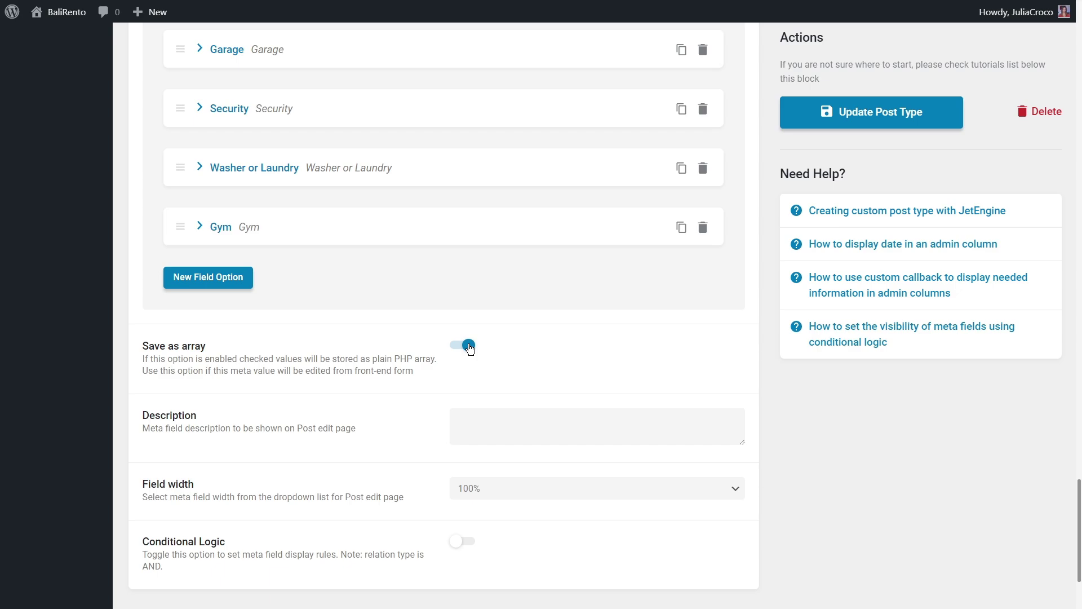
- Collapse the Facilities, Check out time and Check in time meta fields and update the Houses post type
scroll(469, 347, up, 20)
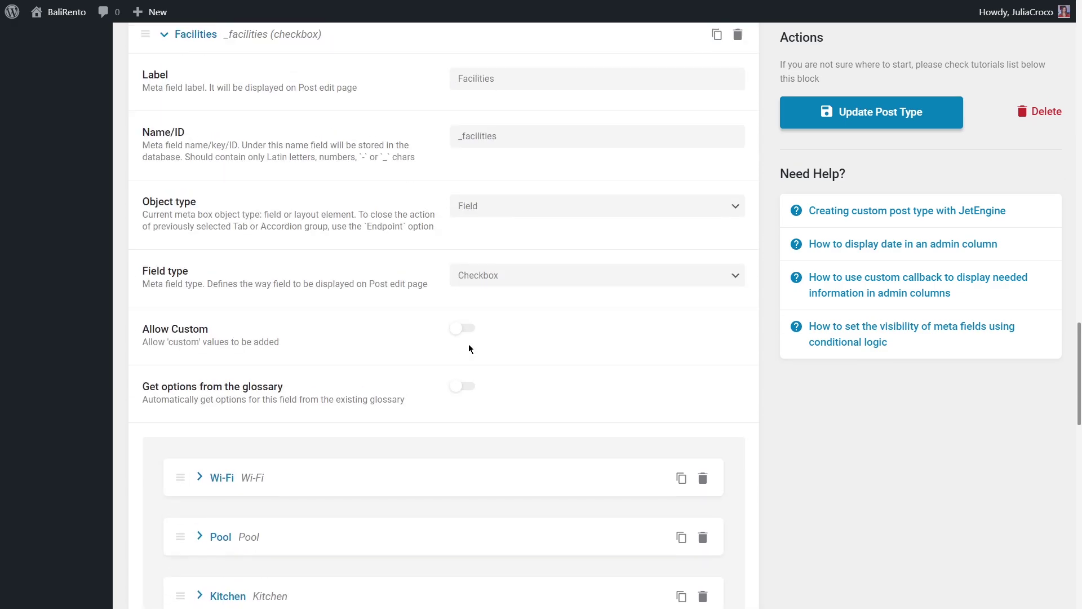
scroll(395, 332, up, 1)
click(292, 313)
scroll(292, 311, up, 5)
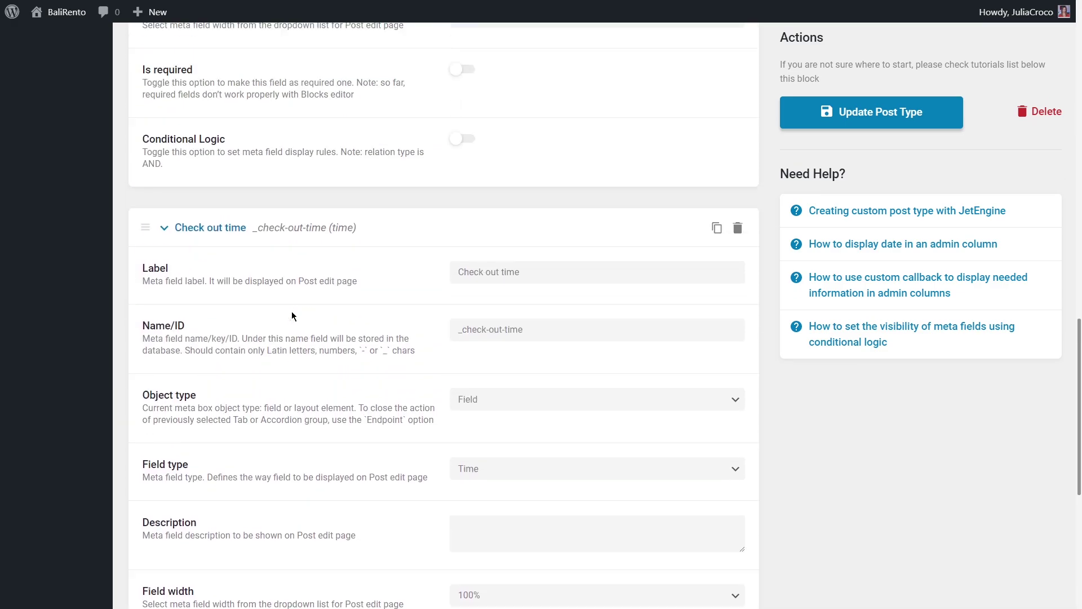
scroll(292, 303, down, 1)
click(290, 299)
scroll(290, 299, up, 10)
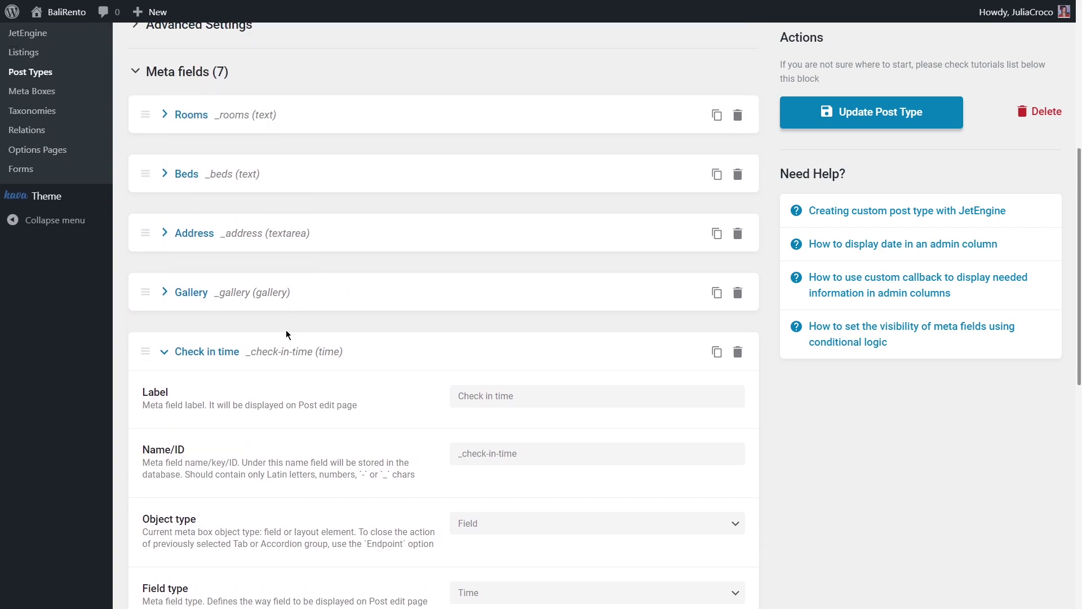
click(288, 352)
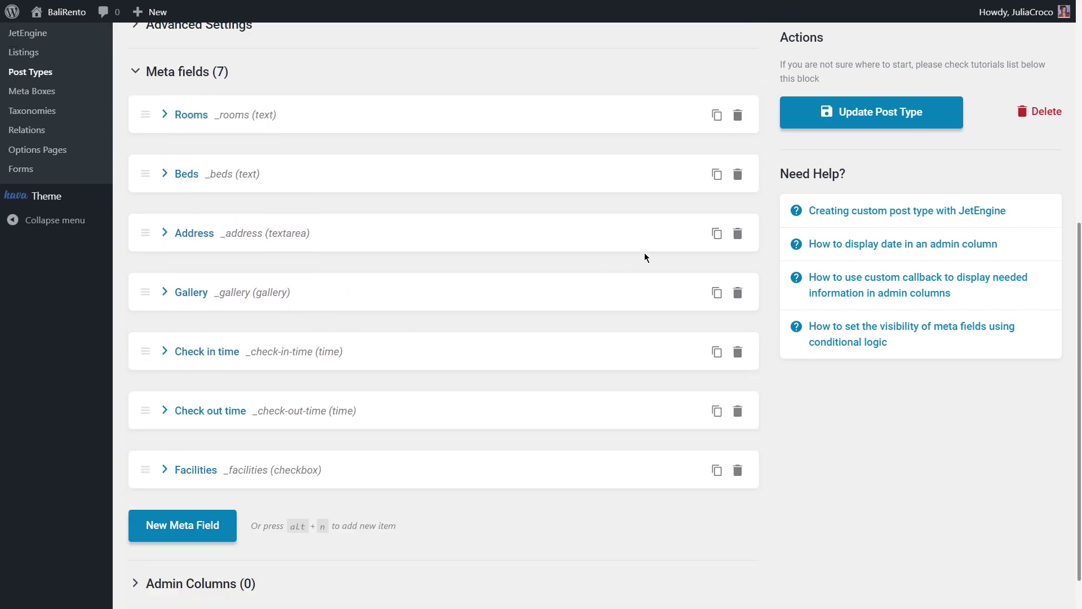
click(837, 113)
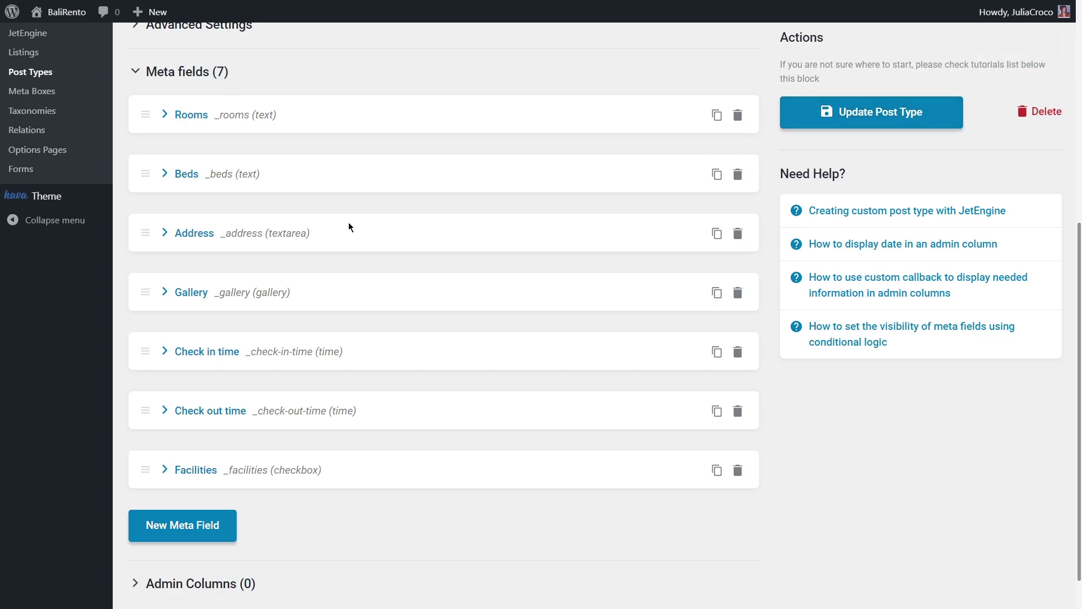
- Open the Unique 3 Bedroom Treehouse post from Houses for editing and examine its meta fields under Settings
scroll(122, 260, up, 5)
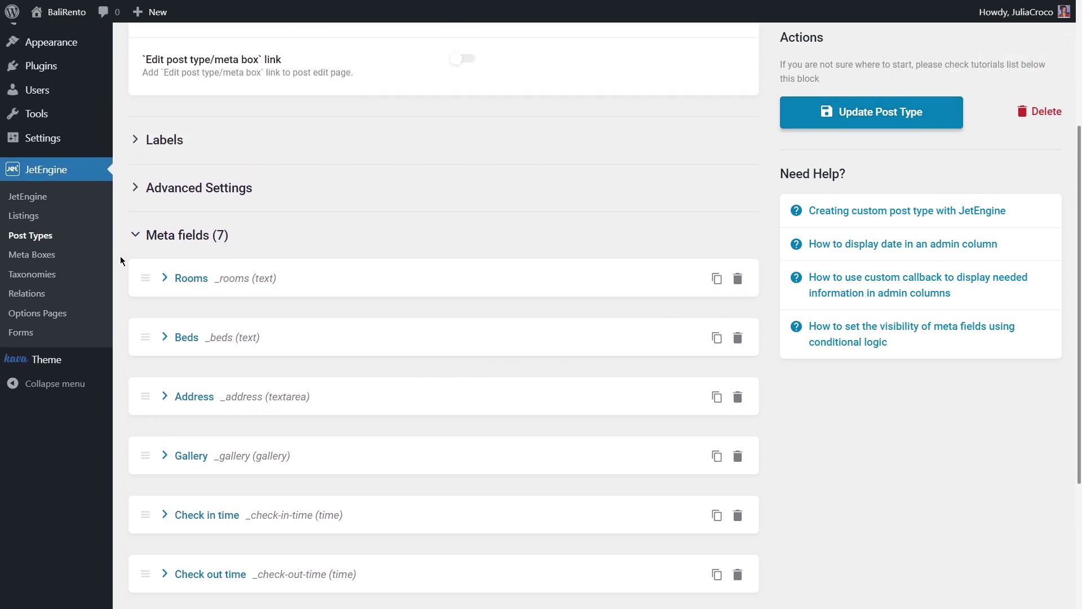
scroll(121, 260, up, 1)
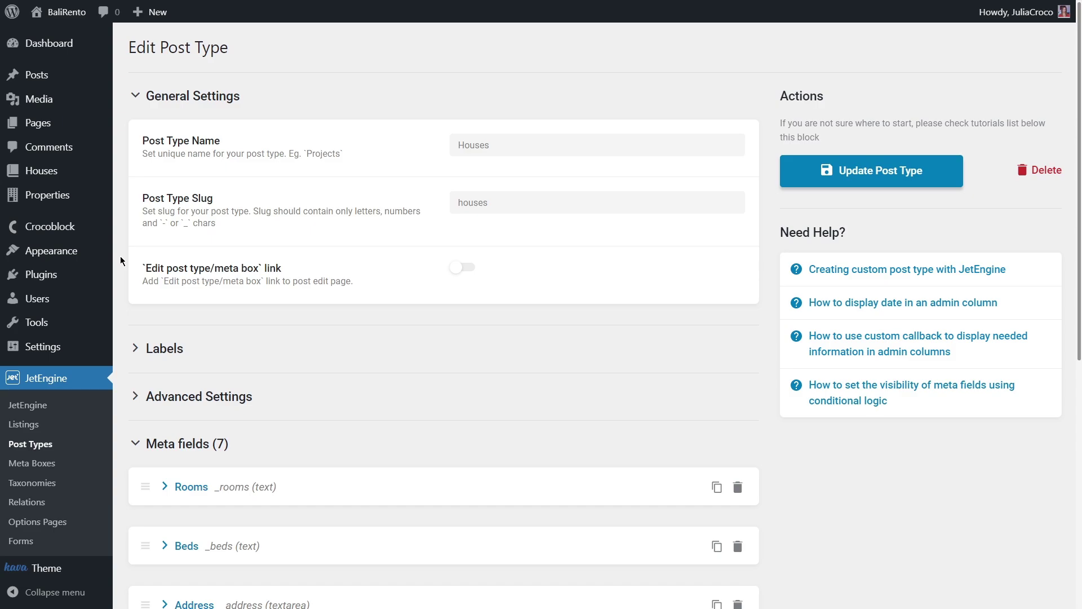
mouse_move(73, 174)
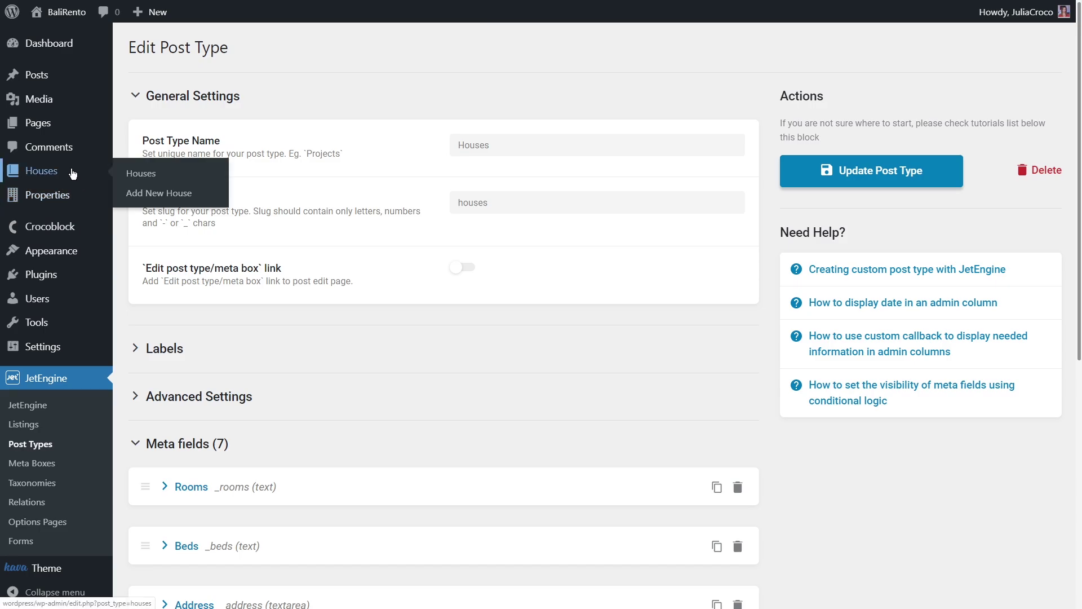
click(73, 174)
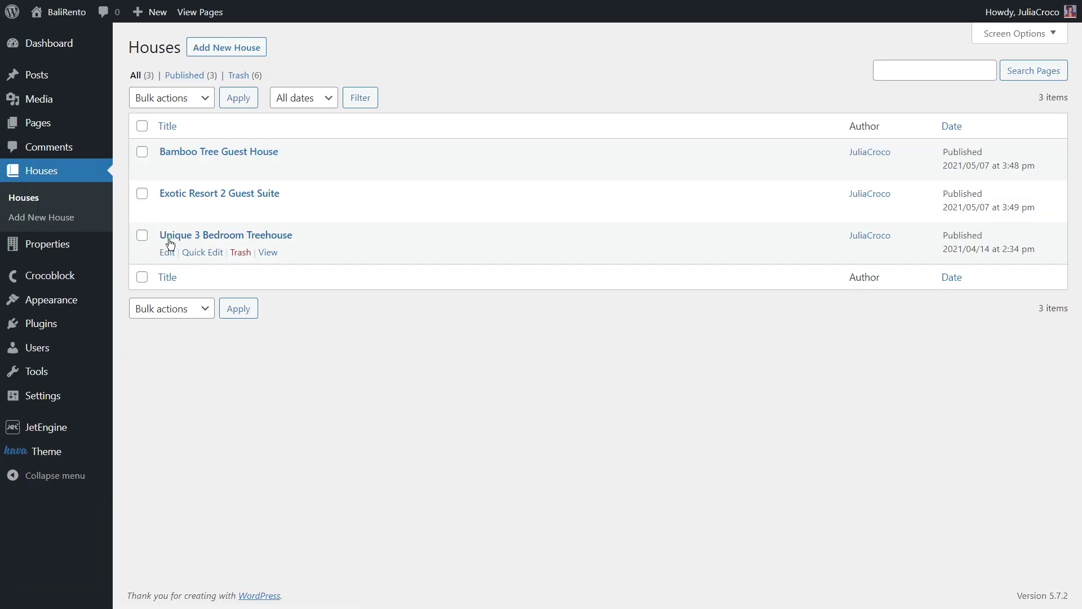
click(172, 253)
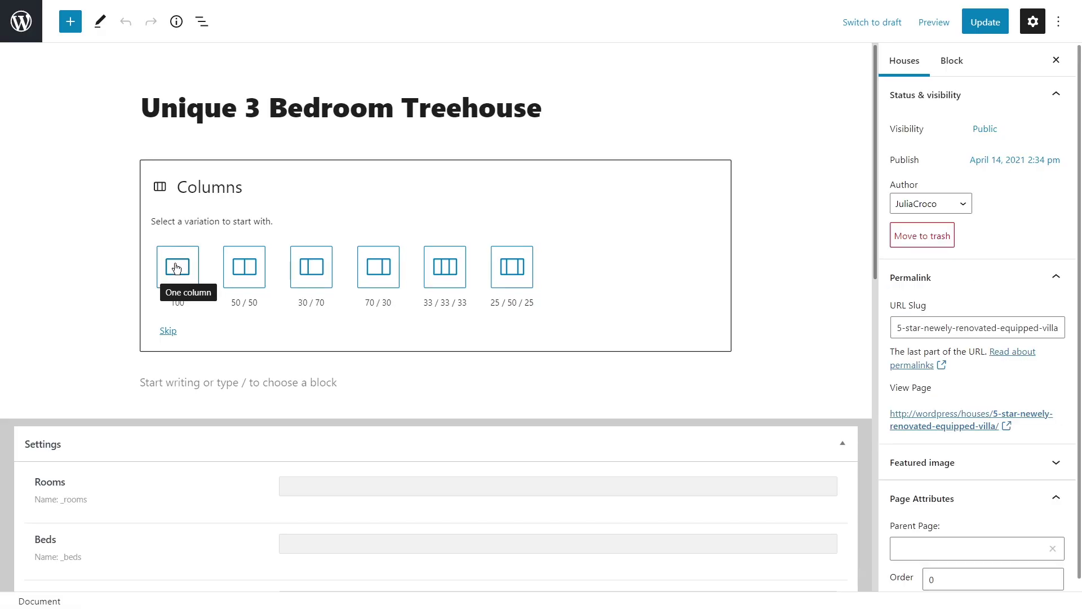
scroll(174, 266, down, 4)
scroll(174, 268, down, 3)
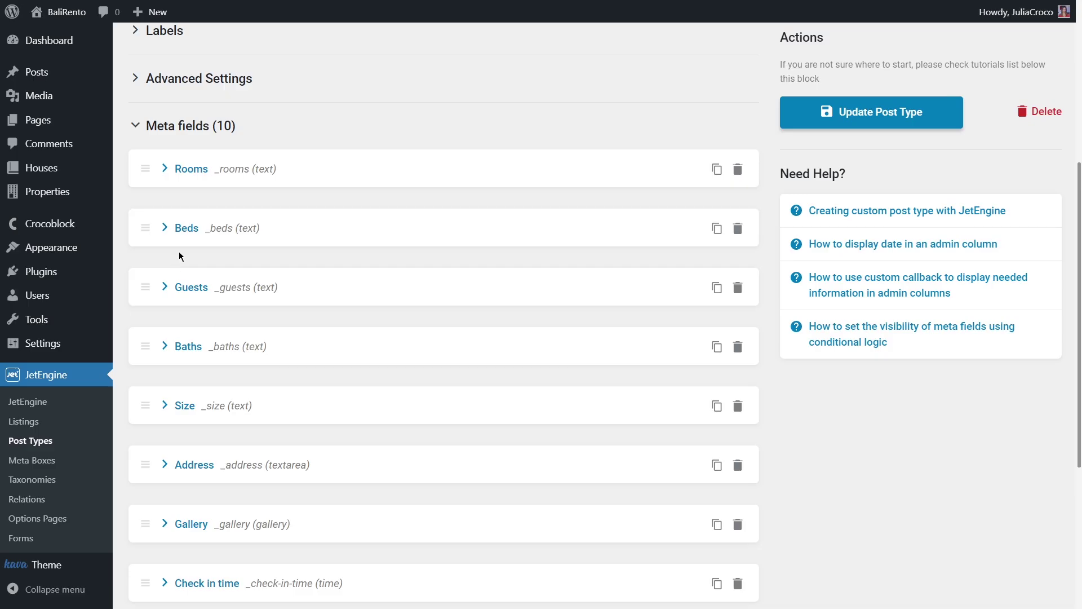
- Set the field width of the Rooms, Beds, Guests and Baths meta fields to 25% and update the post type
click(192, 170)
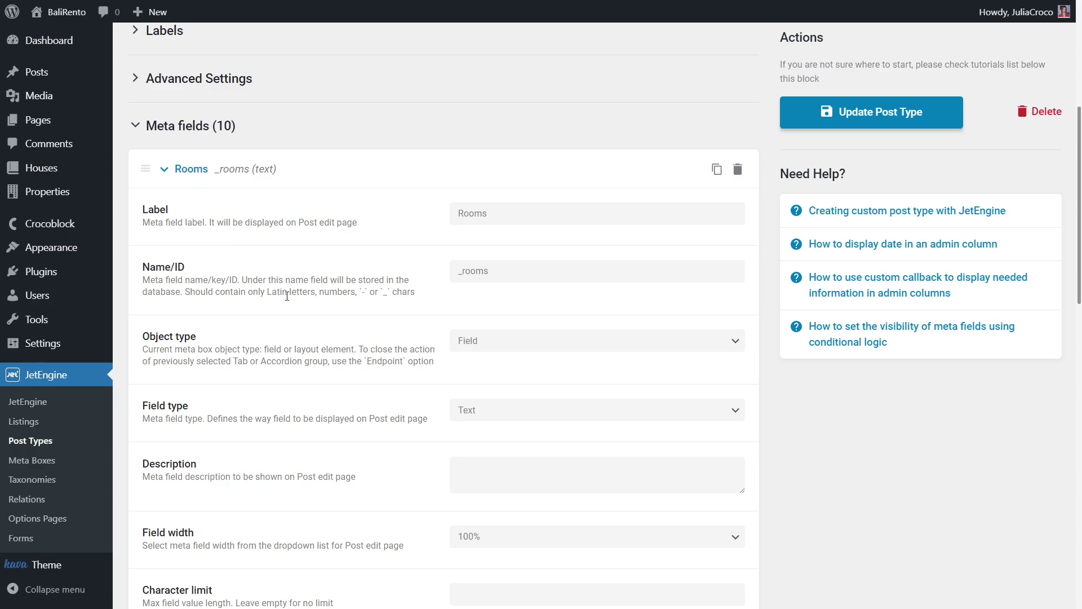
click(497, 536)
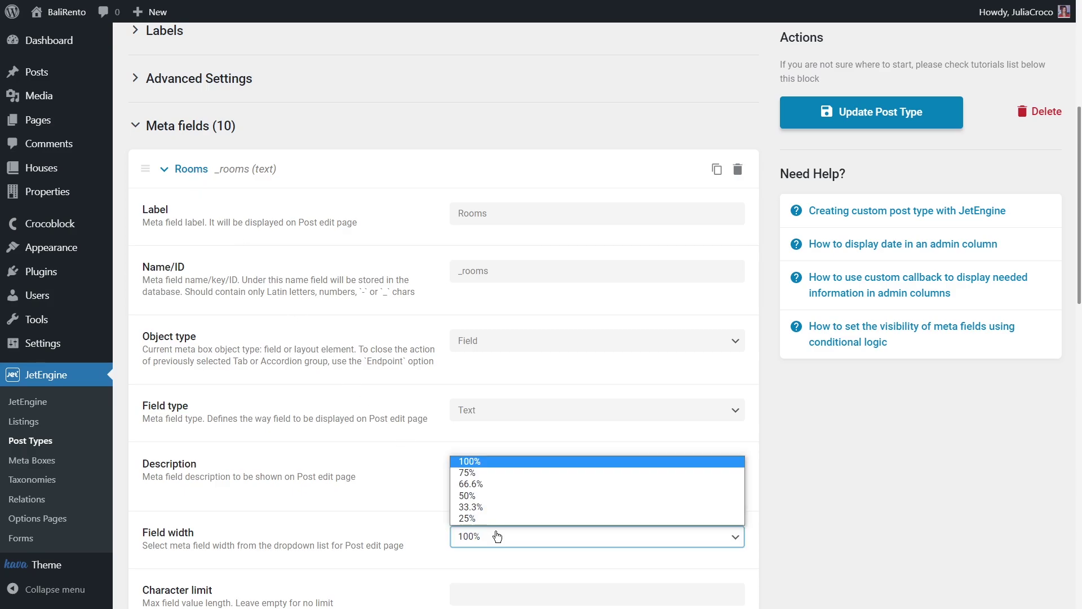
click(495, 519)
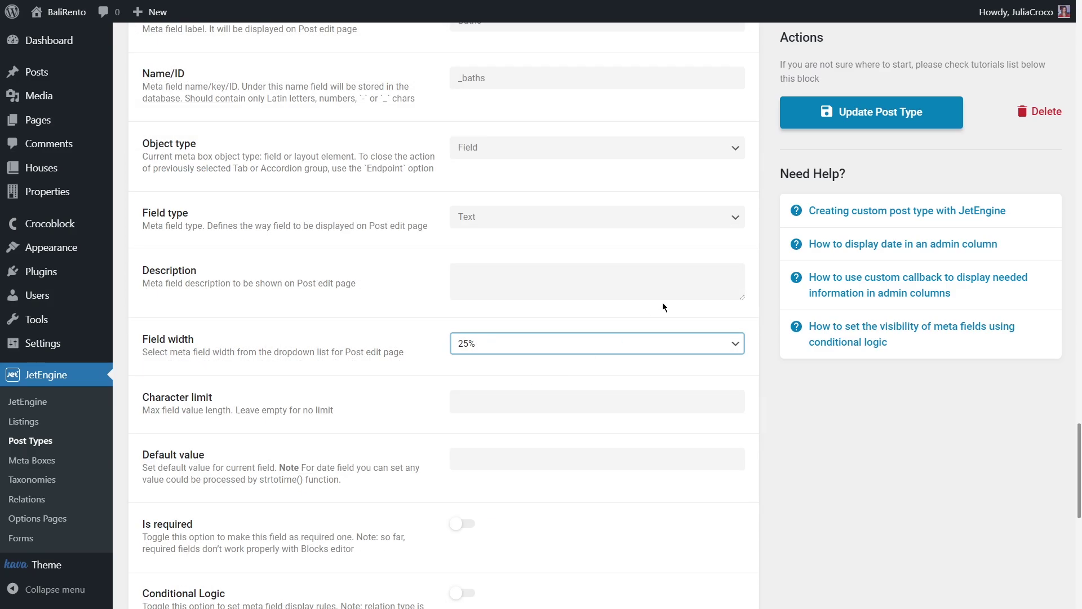
click(814, 113)
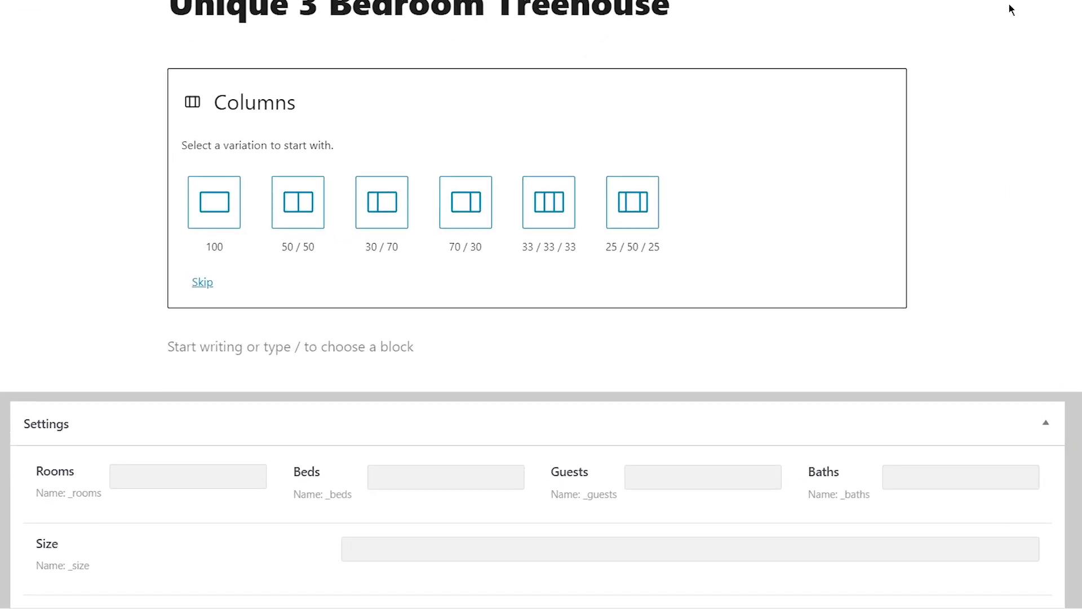
- Check the layout of the meta fields in the Settings box on the Unique 3 Bedroom Treehouse edit page
scroll(1012, 9, down, 5)
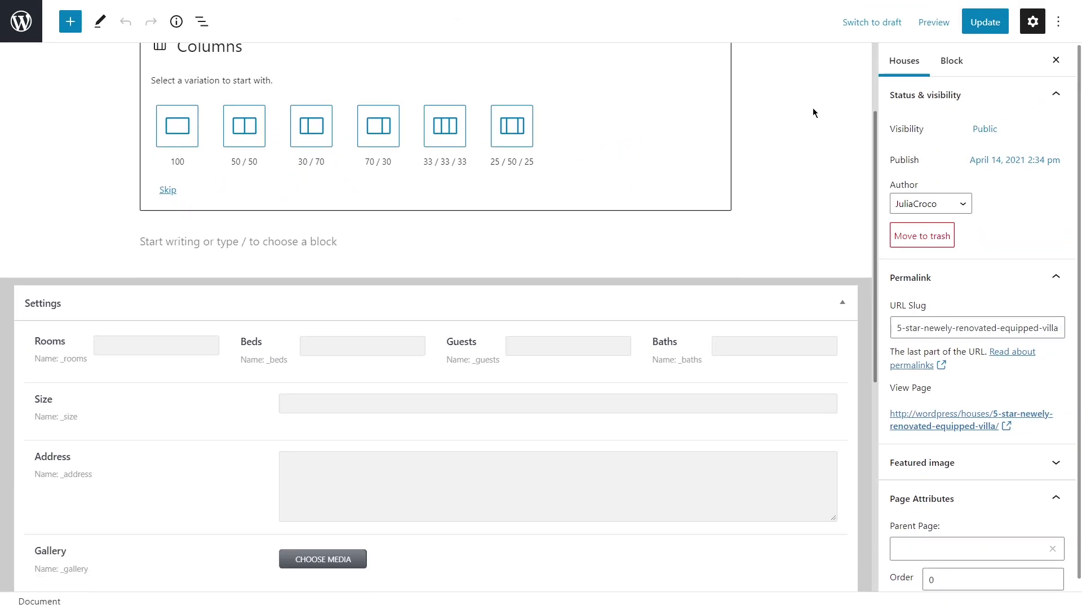
scroll(814, 112, down, 1)
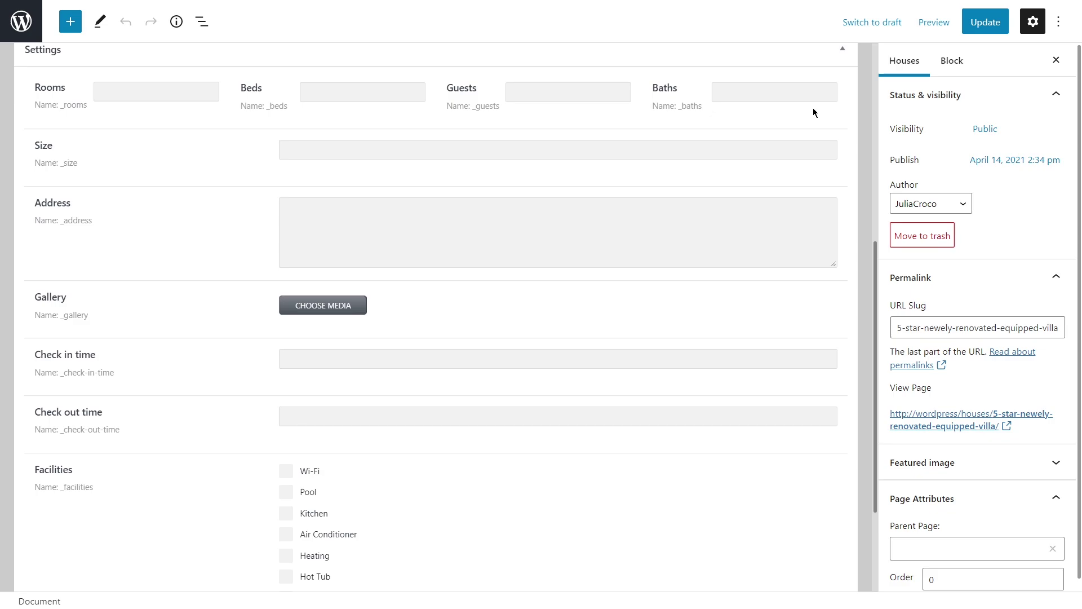
scroll(813, 112, up, 1)
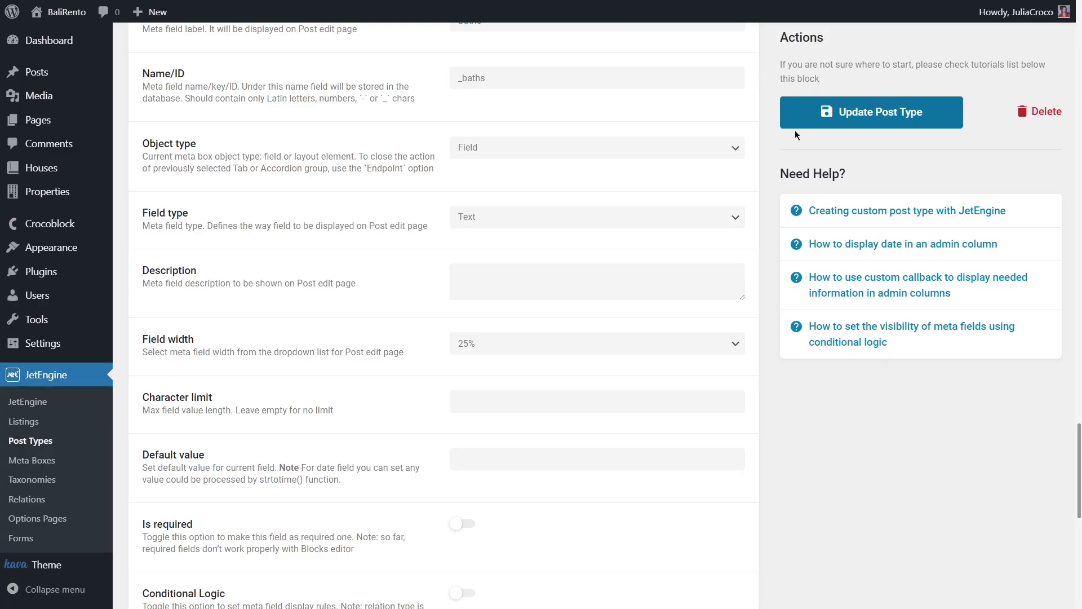
- Try the Tab object type on the Rooms meta field, updating the post type and checking the treehouse edit page
scroll(746, 185, down, 18)
scroll(746, 185, up, 20)
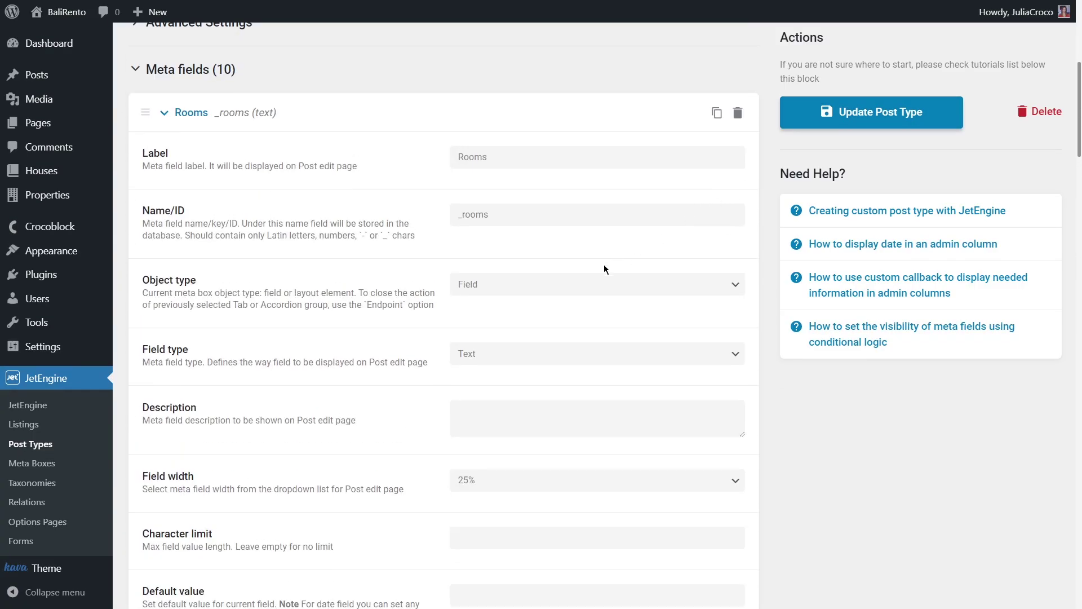
click(556, 285)
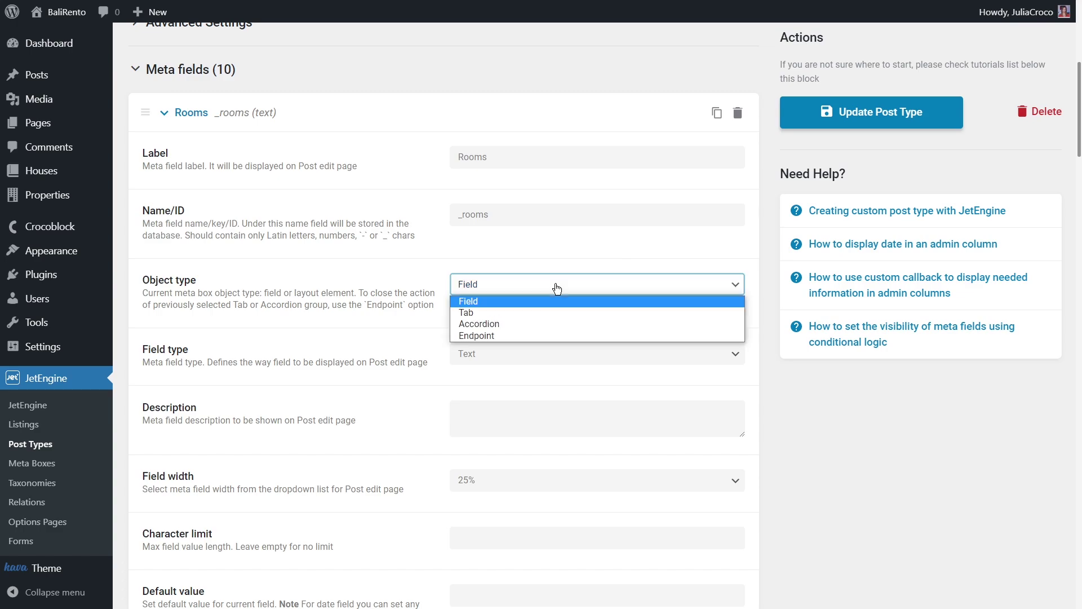
click(550, 314)
click(804, 117)
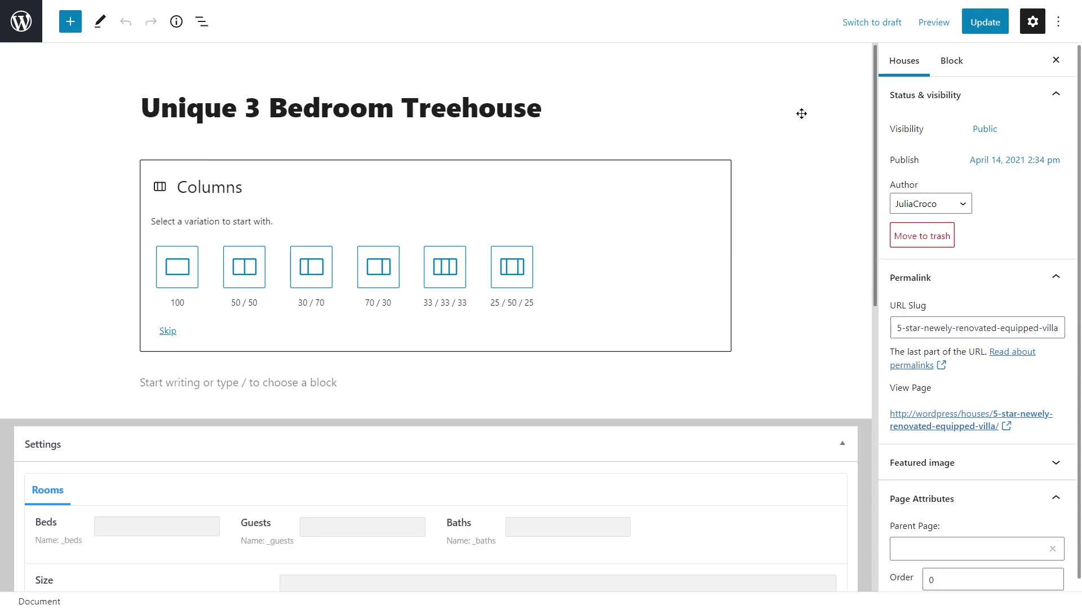
scroll(802, 114, down, 5)
click(802, 113)
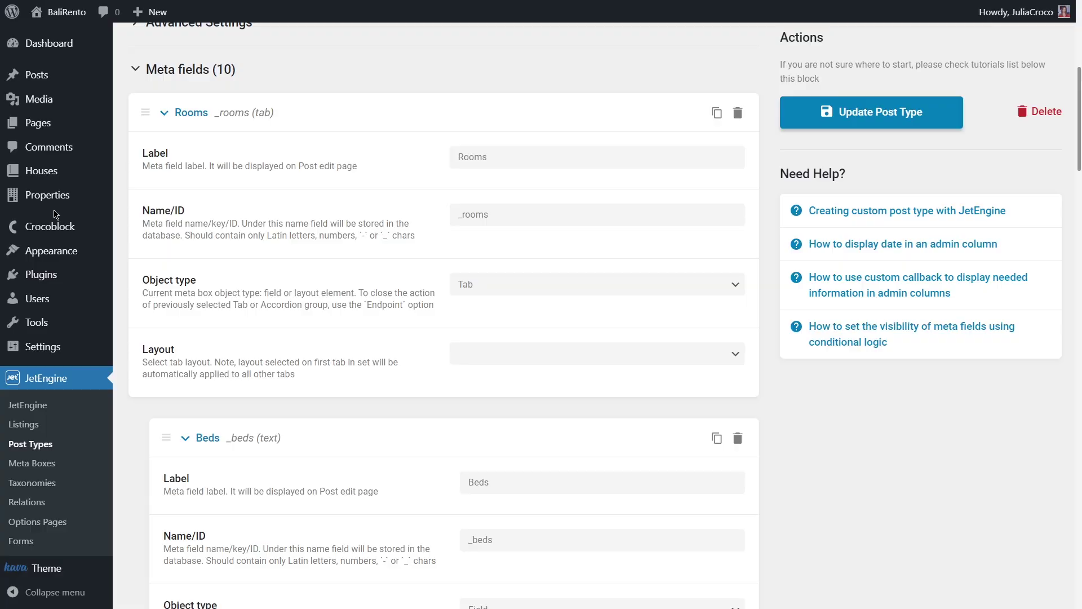
- Set the Rooms meta field's object type back to Field
click(487, 284)
click(489, 299)
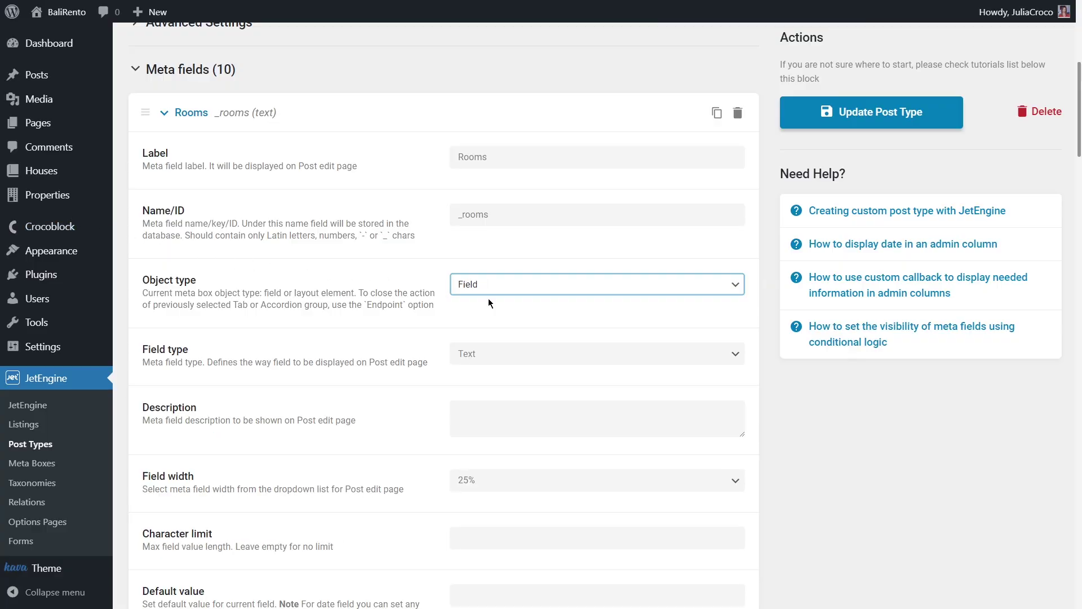
- Duplicate the Rooms meta field, label the copy Main Information with name/ID _main-information, and set its object type to Tab
click(213, 122)
click(717, 113)
drag(517, 216, 458, 215)
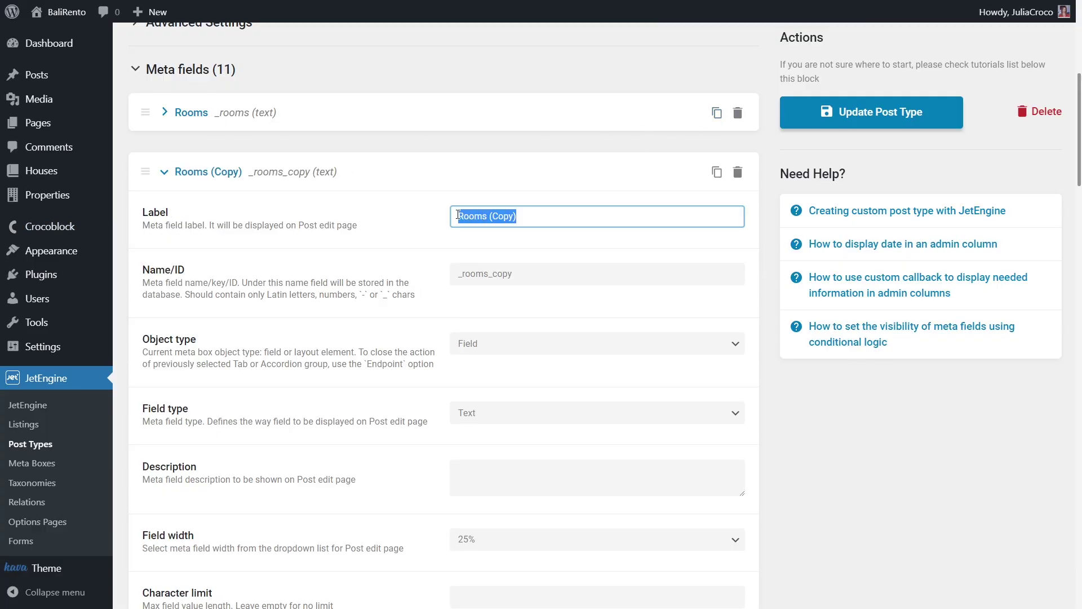
text(Main Information)
click(486, 274)
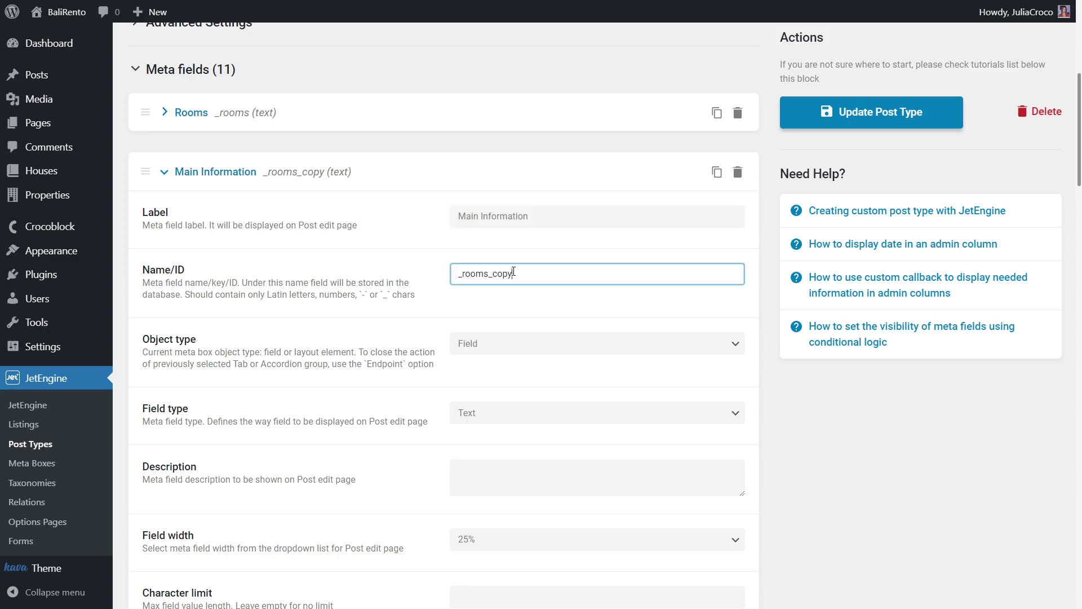
click(503, 338)
click(504, 368)
- Move the Main Information tab above the Rooms field and collapse the expanded meta fields below it
drag(162, 127, 192, 389)
click(185, 171)
click(186, 230)
click(188, 290)
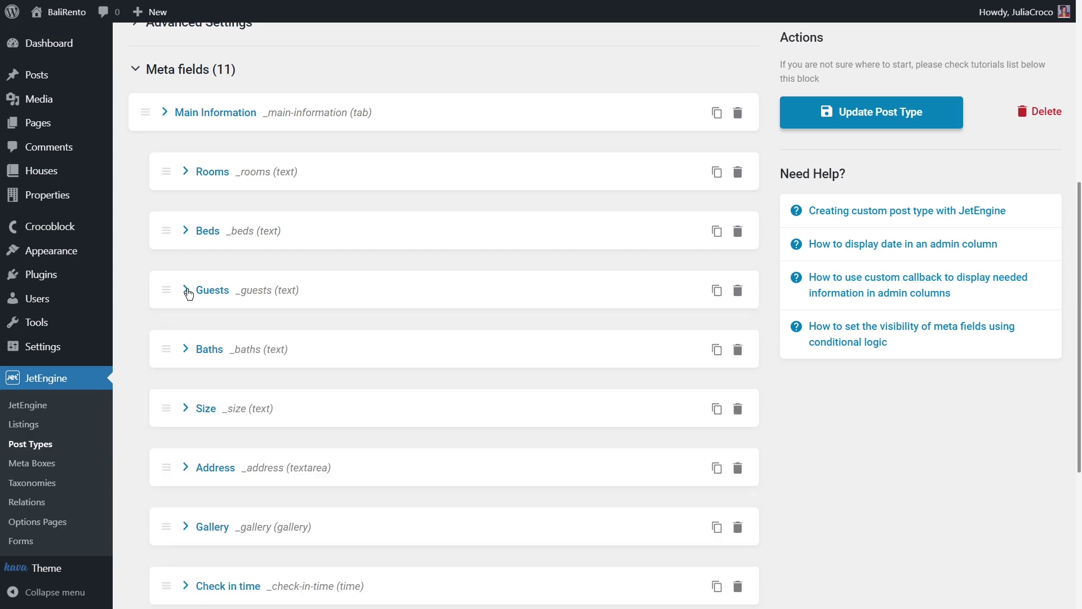
- Duplicate the Facilities meta field, label the copy Extra with name/ID _extra, and set its object type to Tab
scroll(188, 290, down, 5)
click(717, 426)
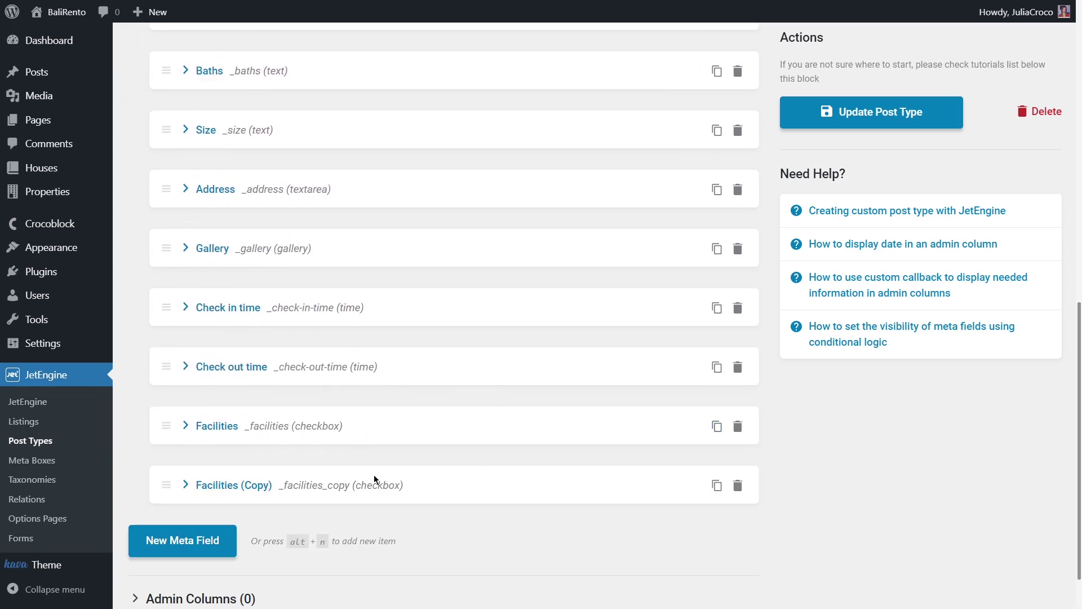
click(375, 480)
scroll(338, 428, down, 4)
click(544, 246)
drag(543, 247, 466, 248)
text(Extra)
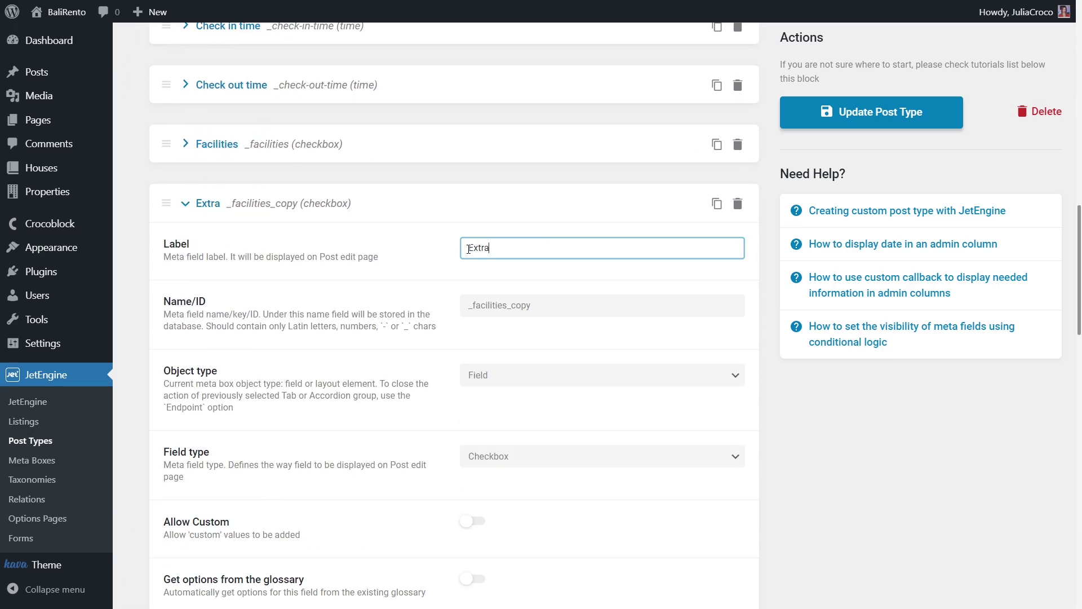
key(Tab)
text(_extra)
click(510, 375)
click(517, 402)
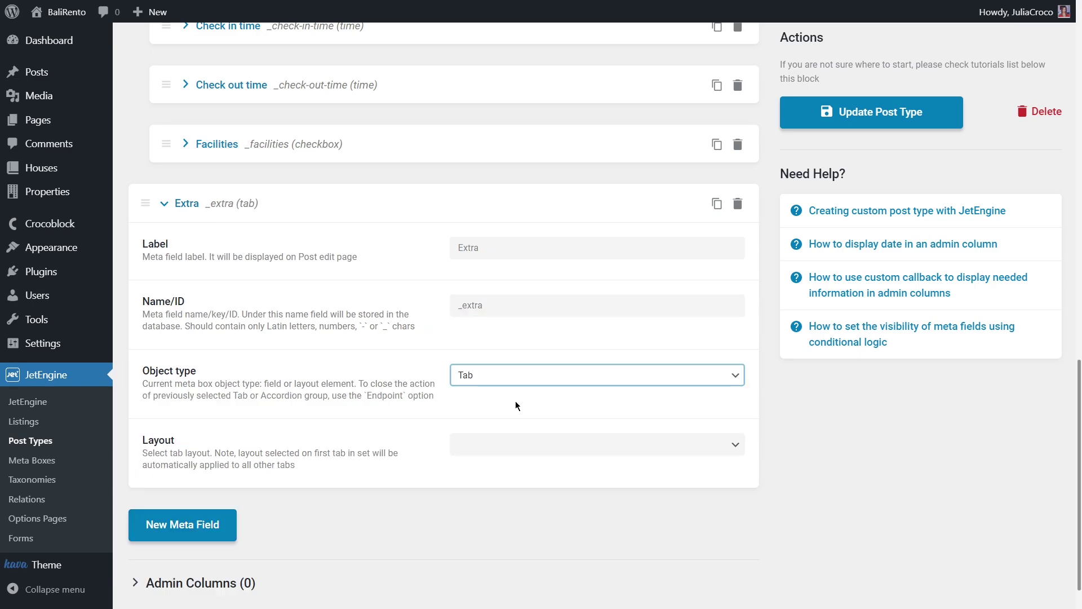
- Move the Facilities, Check out time and Check in time fields below the Extra tab and update the post type
drag(168, 143, 218, 444)
scroll(228, 389, up, 2)
drag(168, 198, 181, 276)
drag(167, 139, 173, 221)
click(824, 108)
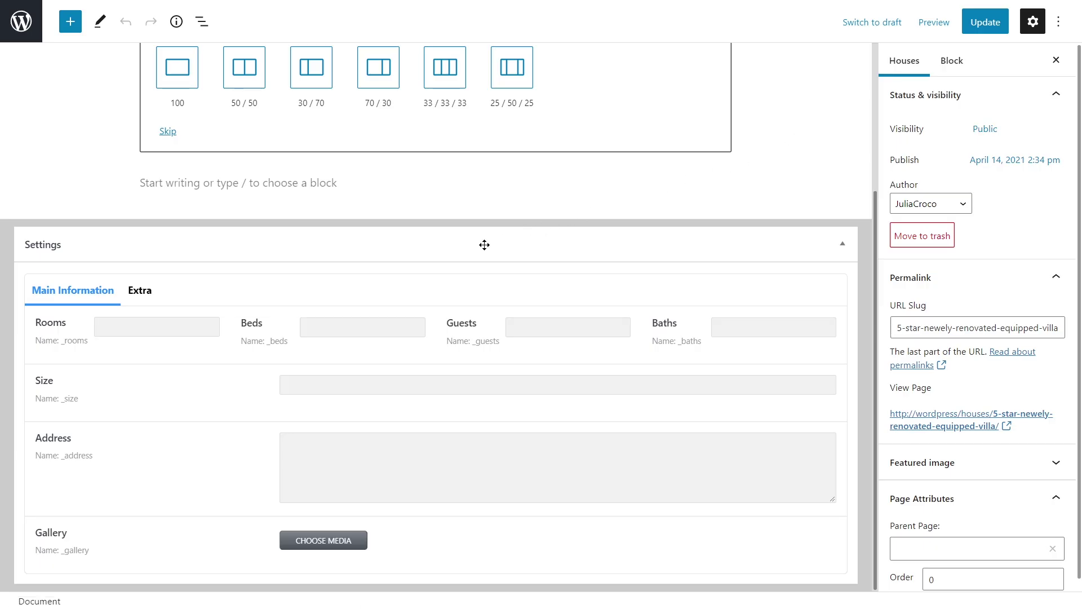
- On the house edit page, fill the Main Information tab with 3 rooms, 3 beds, 4 guests, 2 baths and size 1536
click(142, 292)
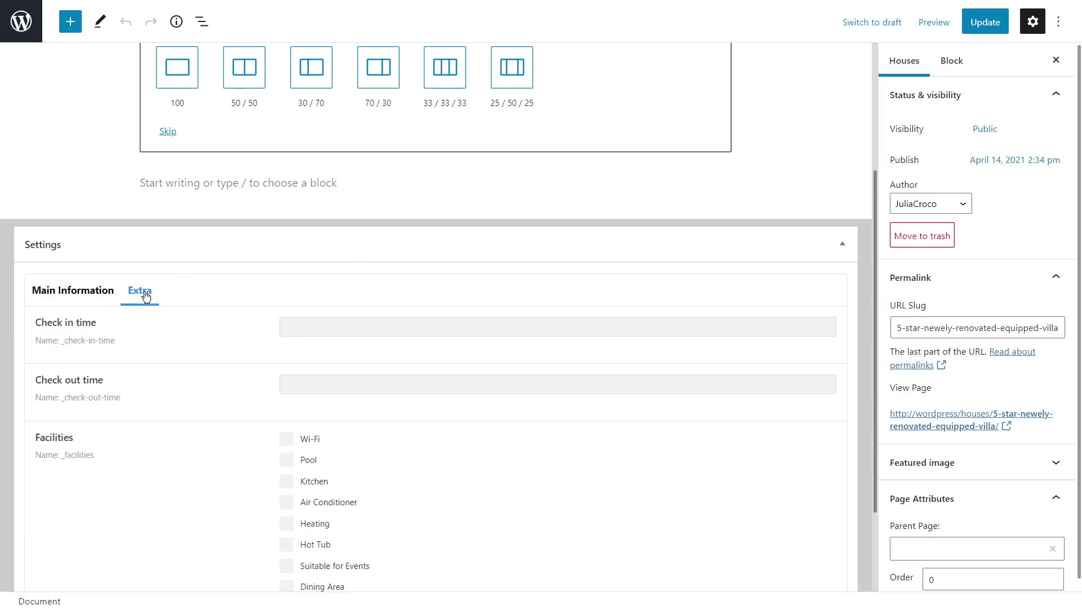
click(85, 293)
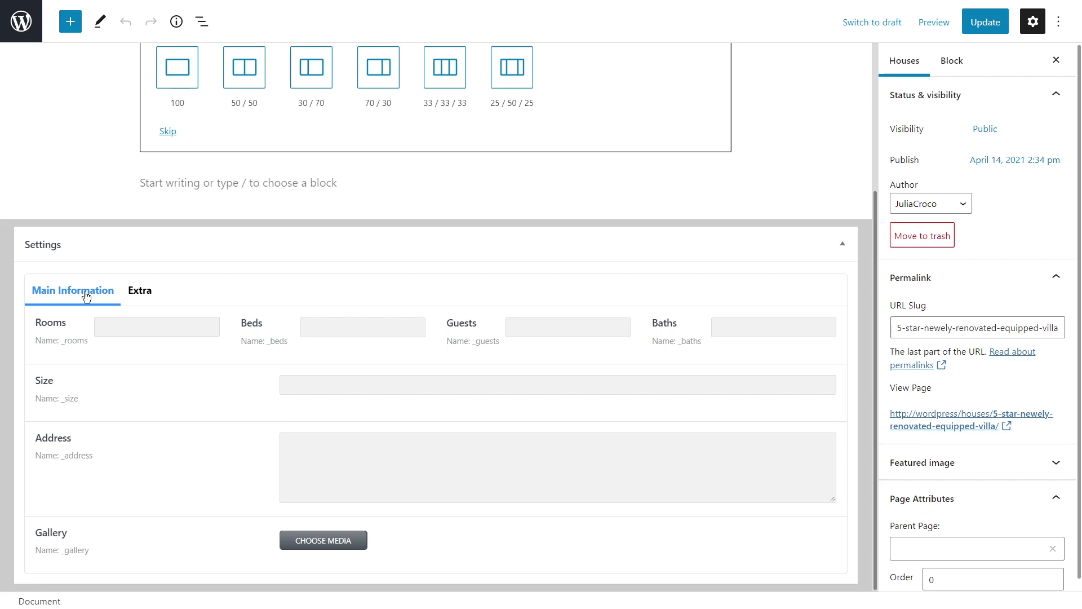
click(101, 322)
text(3)
click(335, 324)
text(3)
click(537, 324)
text(4)
click(728, 324)
text(2)
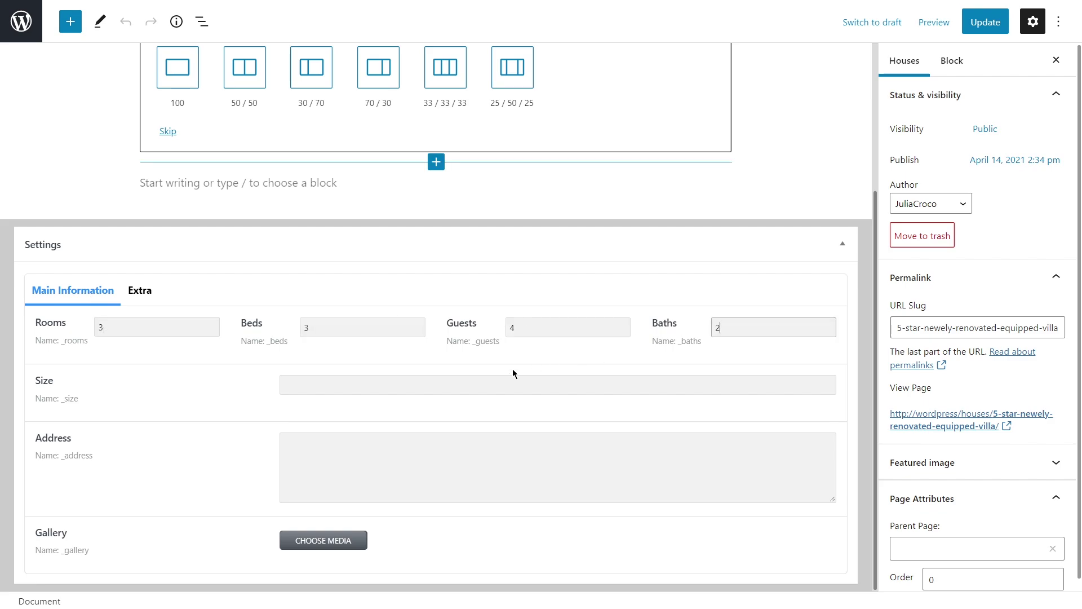
click(451, 384)
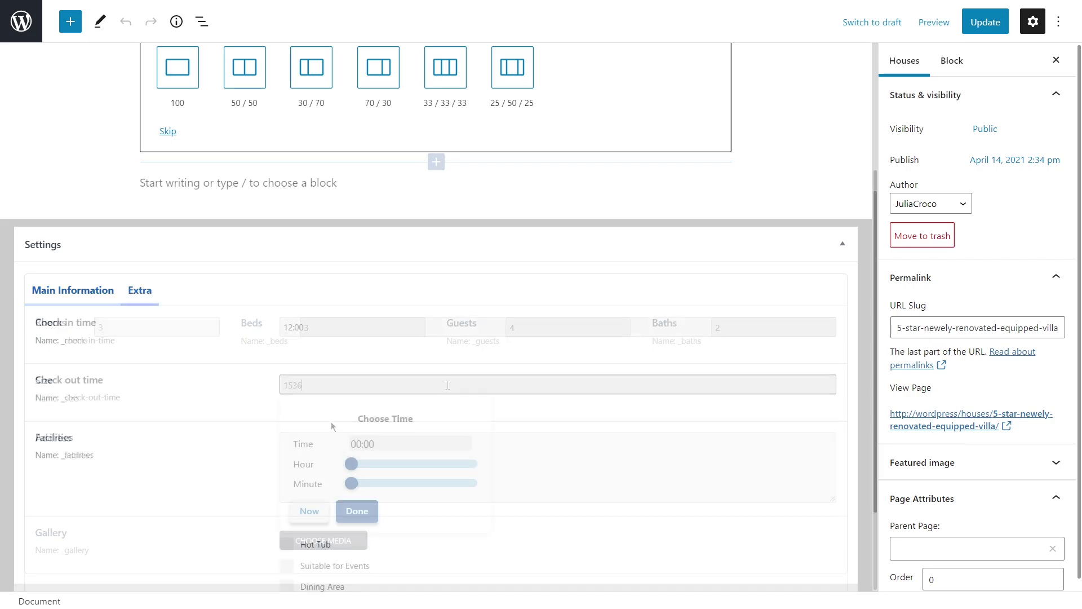
- On the Extra tab, set check out time to 10:00 and select Wi-Fi, Kitchen, Air Conditioner, Heating, Dining Area, Garage and Washer or Laundry
drag(356, 464, 408, 469)
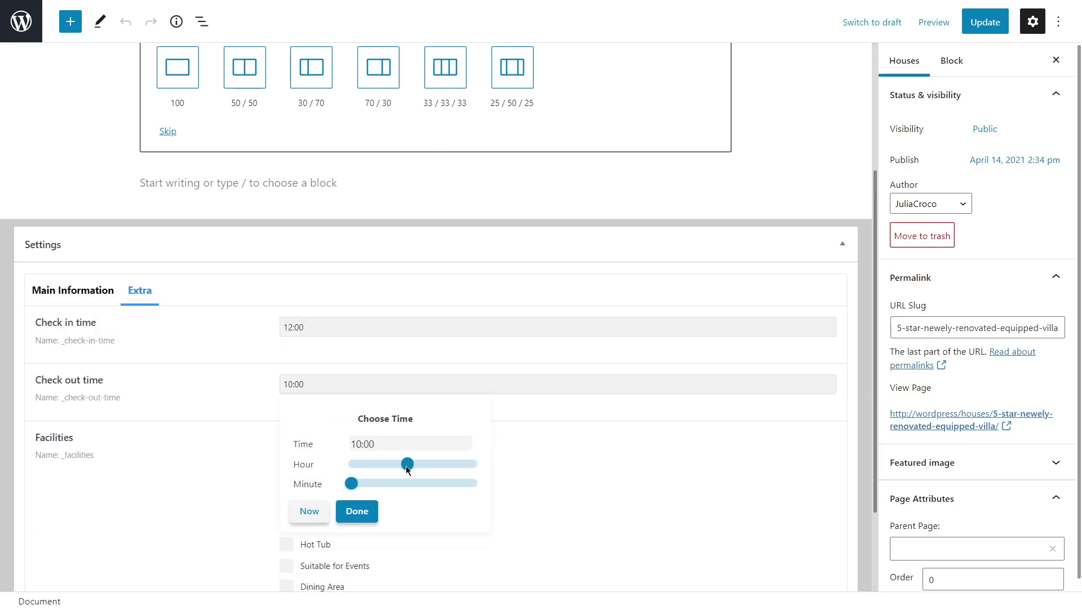
click(361, 511)
scroll(367, 507, down, 2)
click(286, 316)
click(286, 358)
click(286, 379)
click(288, 401)
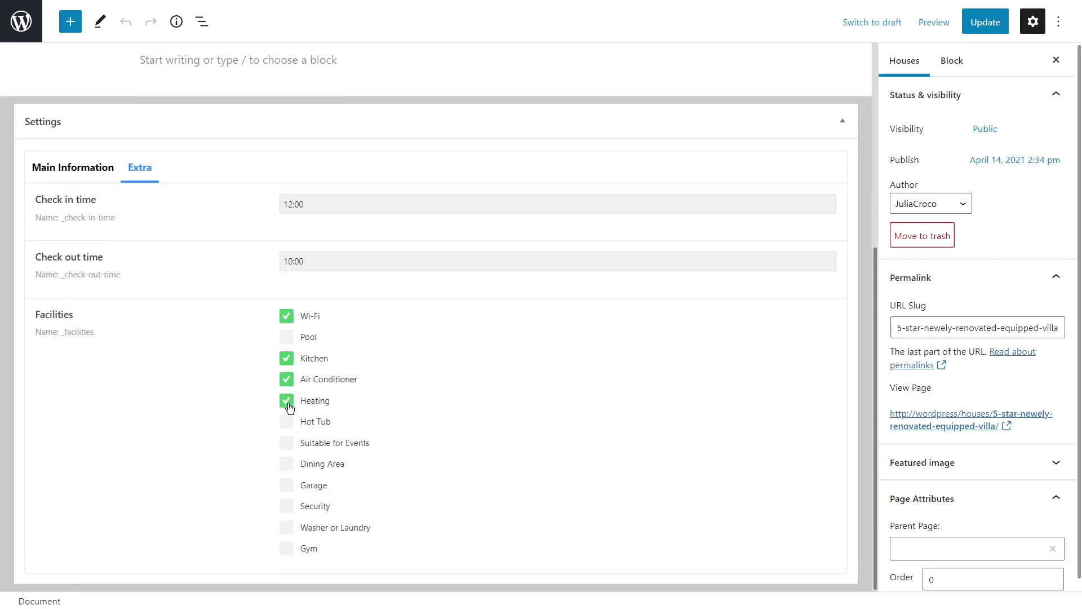
click(286, 464)
click(286, 485)
click(286, 527)
- Expand the house's featured image settings to review the image, and update the post
click(949, 462)
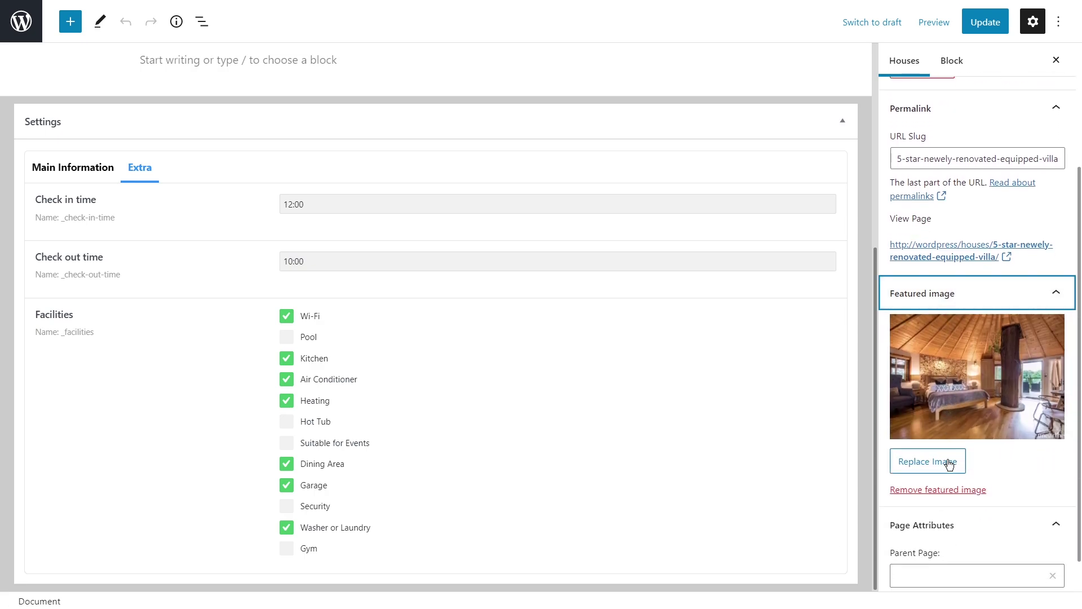
scroll(950, 463, up, 3)
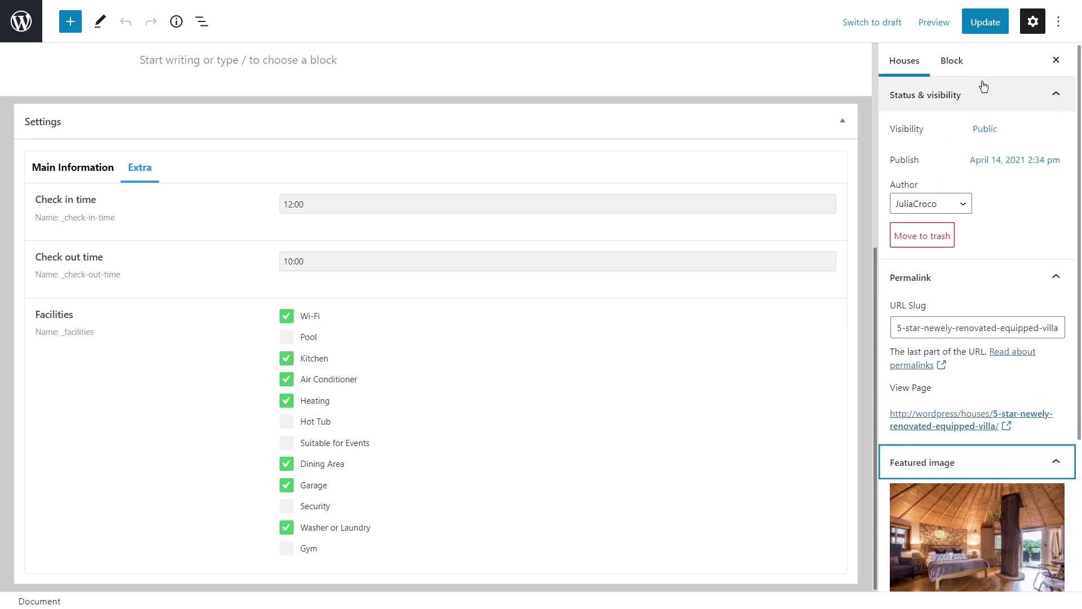
click(985, 21)
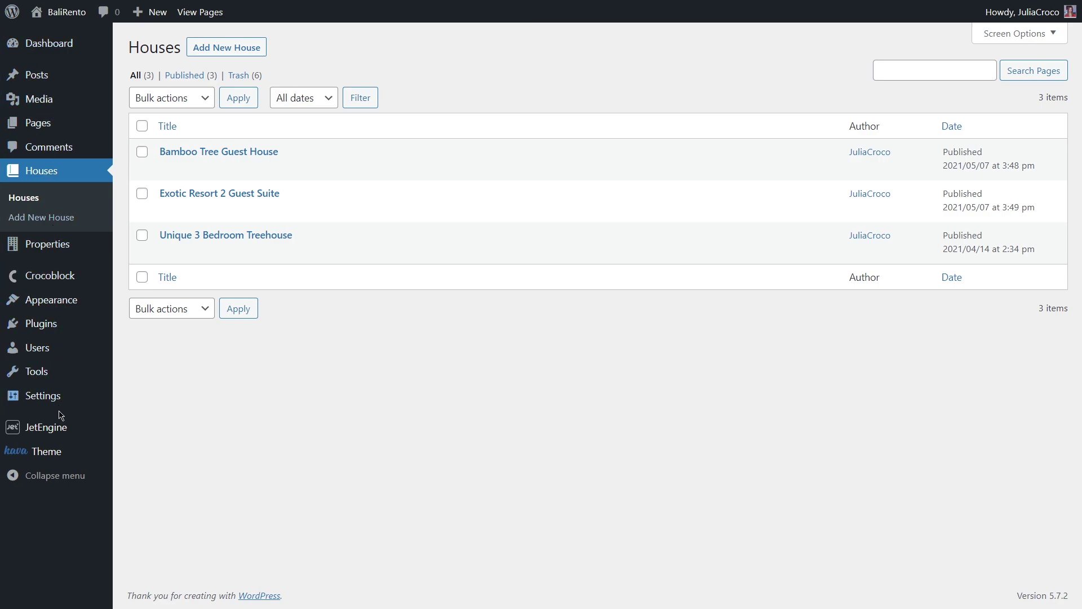
- Create a JetEngine listing item named House Listing Item from the Houses post type, with Posts source and Blocks (Gutenberg) view
mouse_move(62, 426)
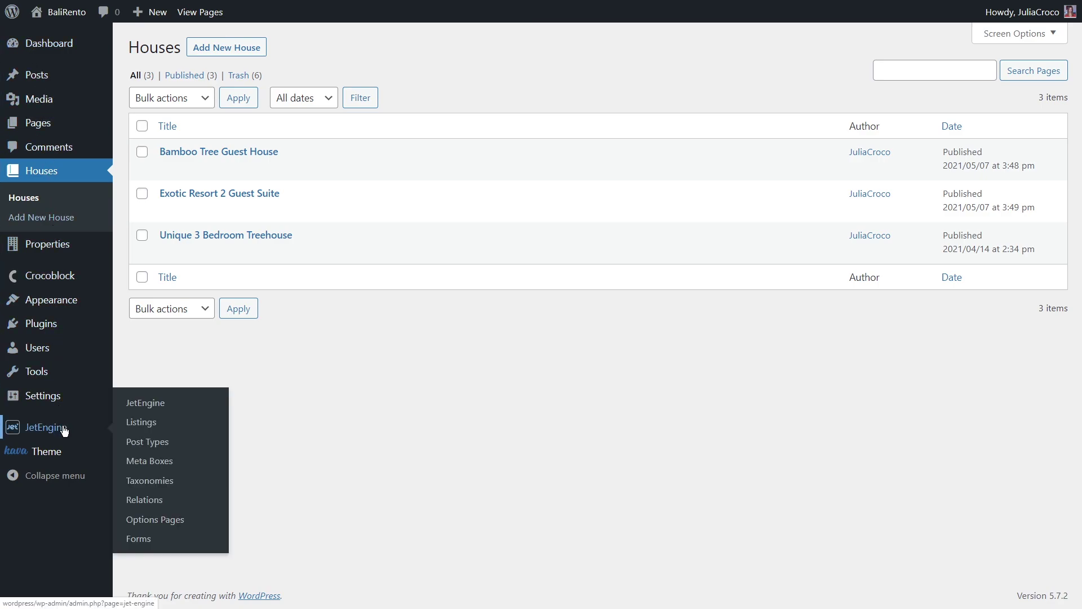
click(177, 424)
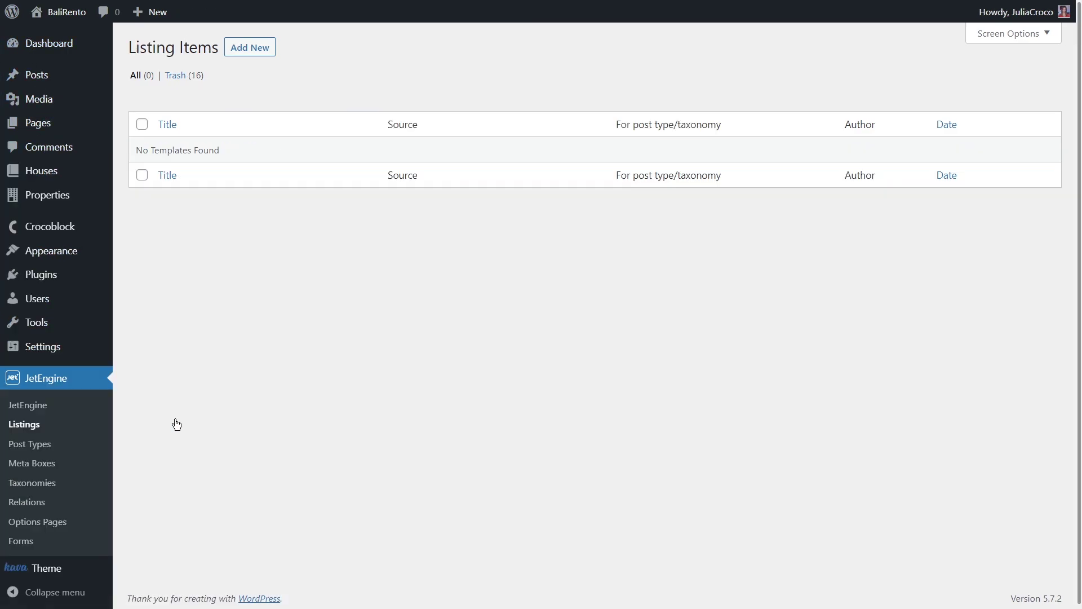
click(251, 46)
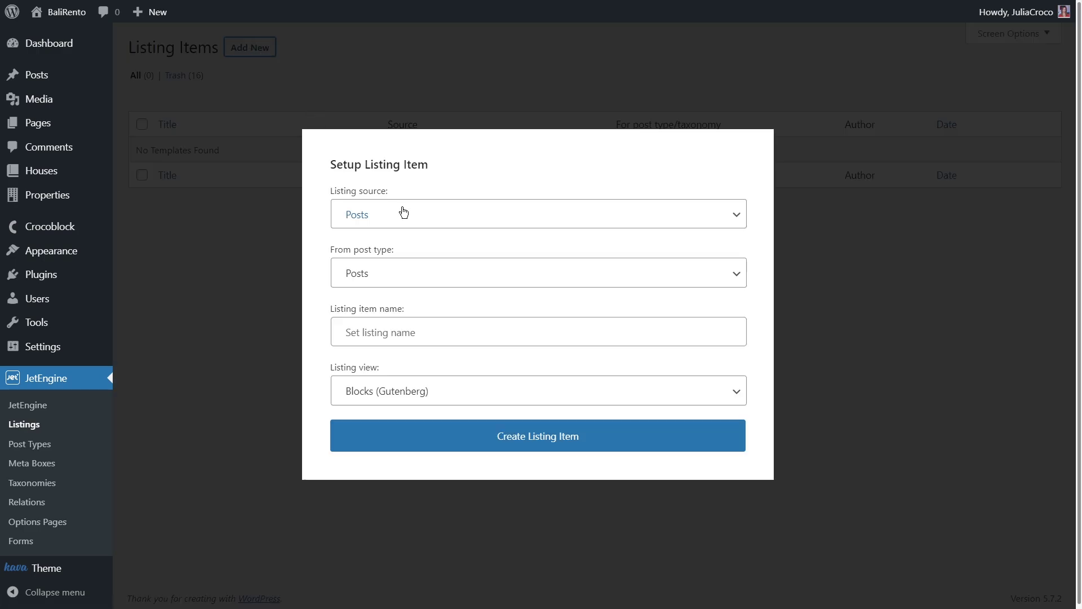
click(420, 273)
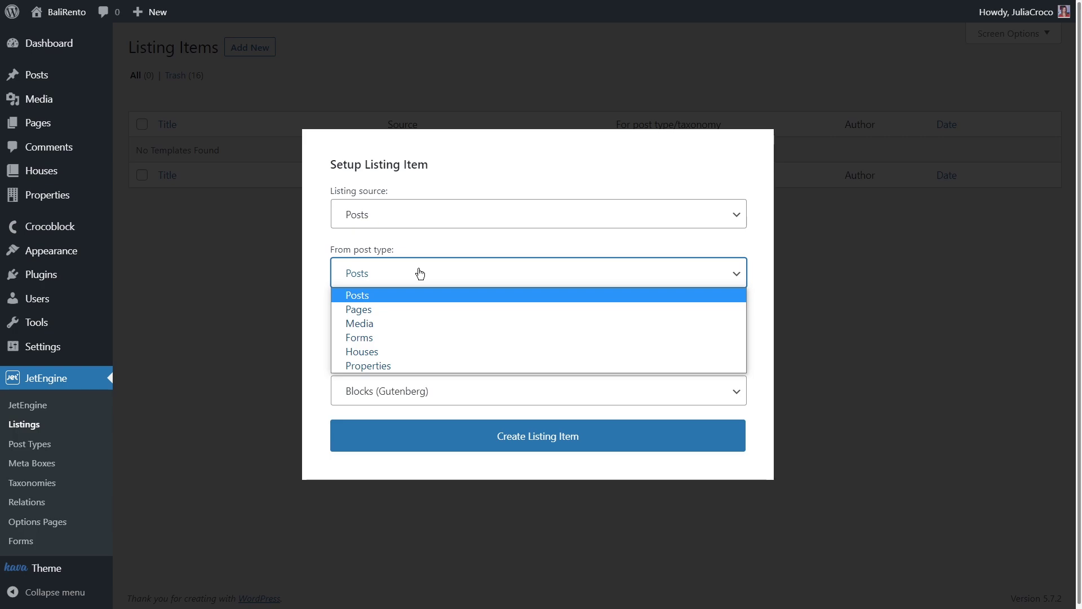
click(418, 352)
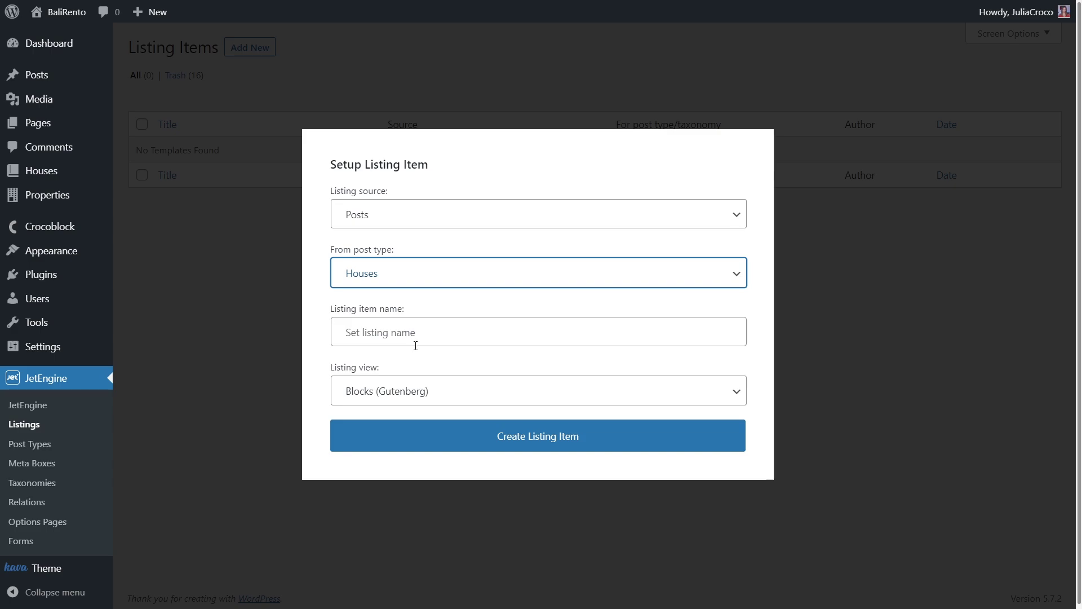
click(405, 330)
text(House Listing Item)
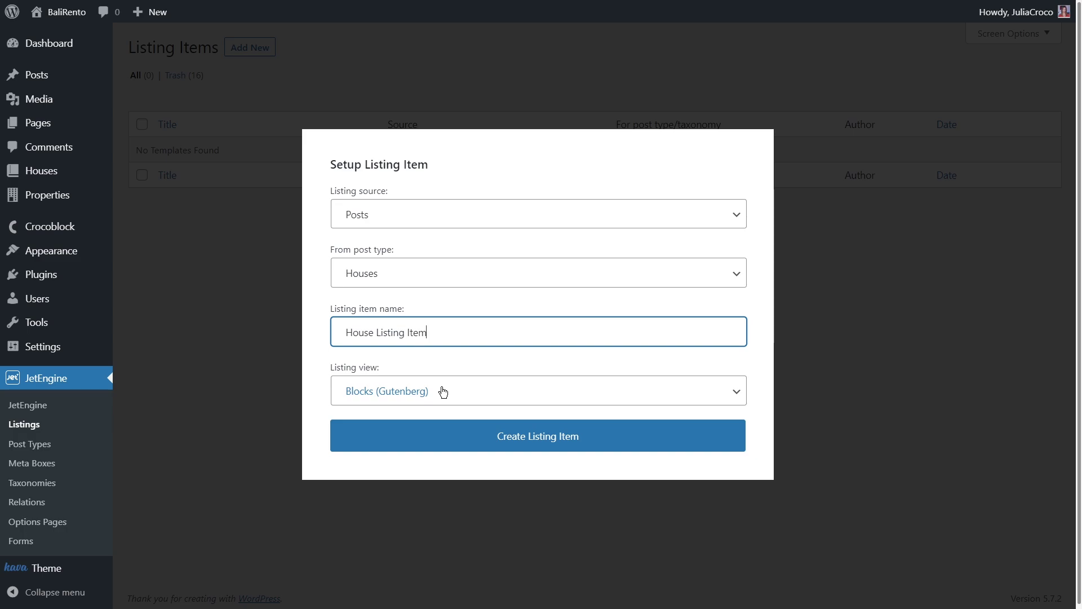
click(554, 437)
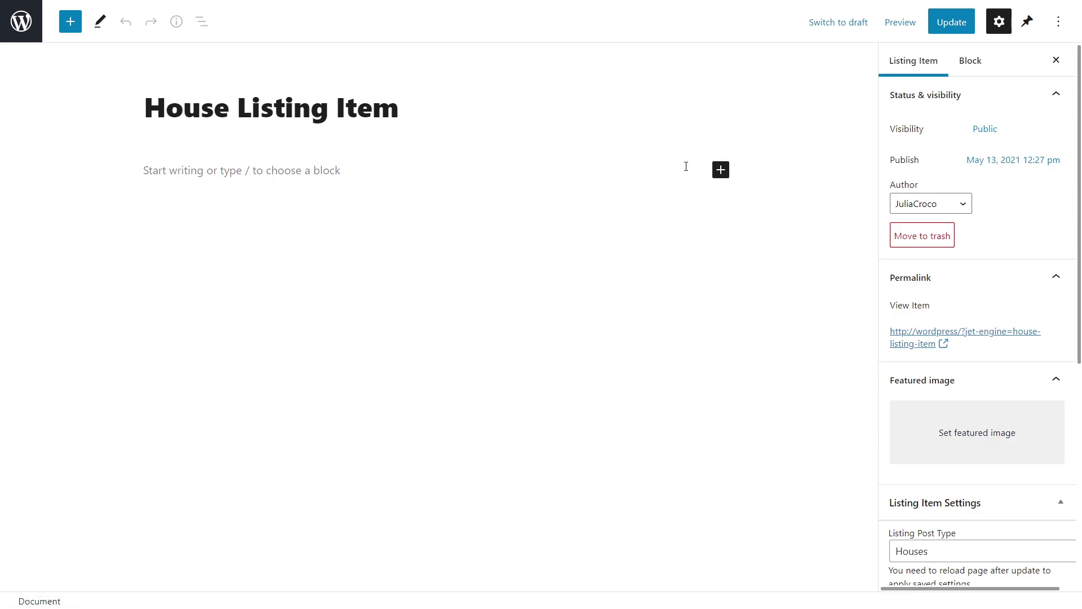
- Add a Dynamic Image block to the listing item with Post thumbnail as its source, keeping the Full image size
click(71, 24)
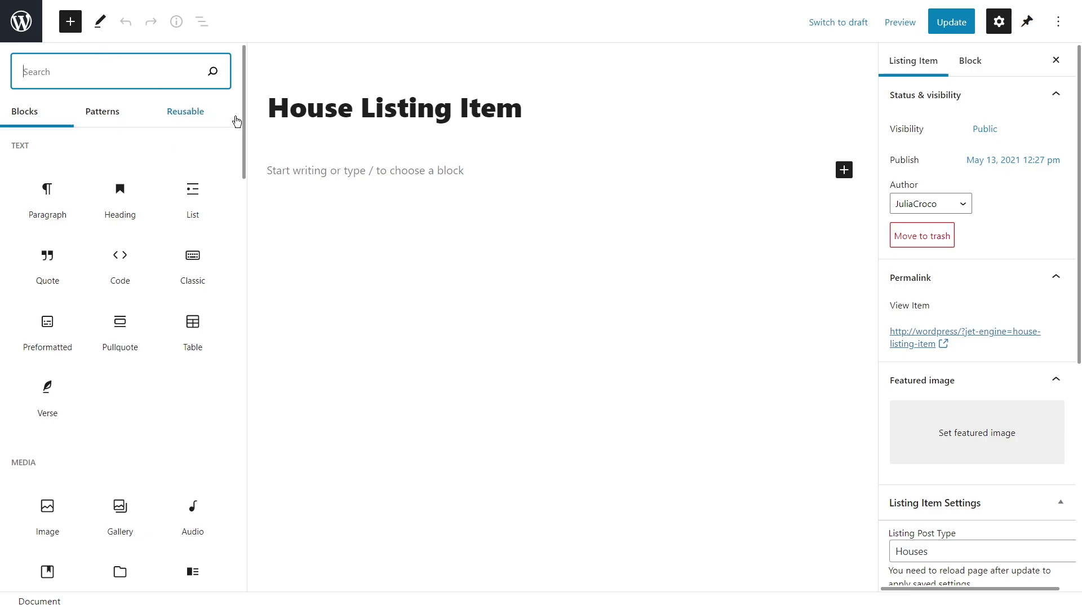
drag(244, 121, 242, 258)
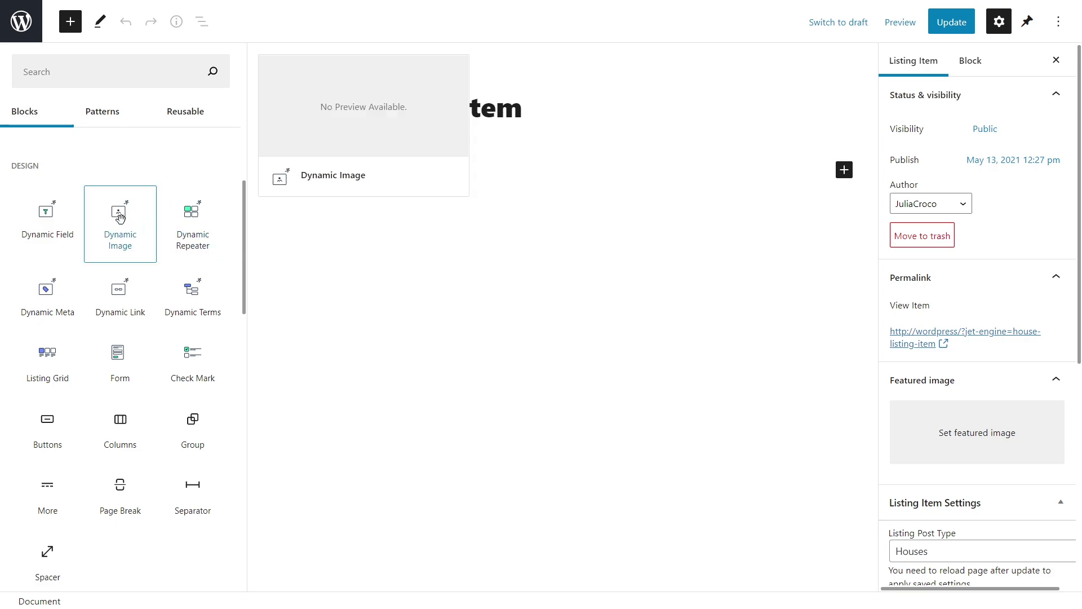
click(119, 218)
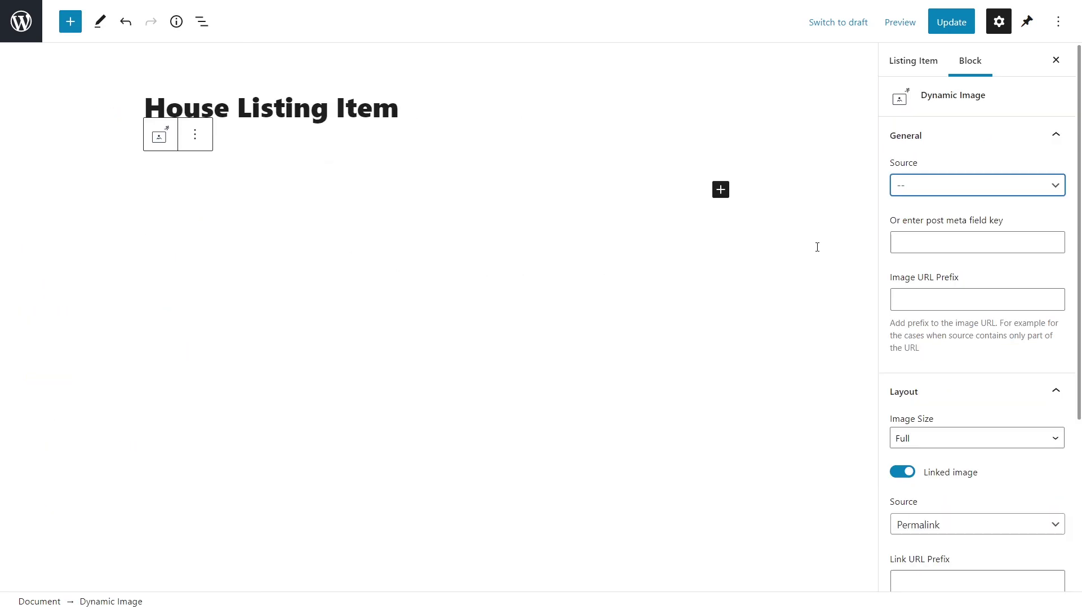
click(926, 183)
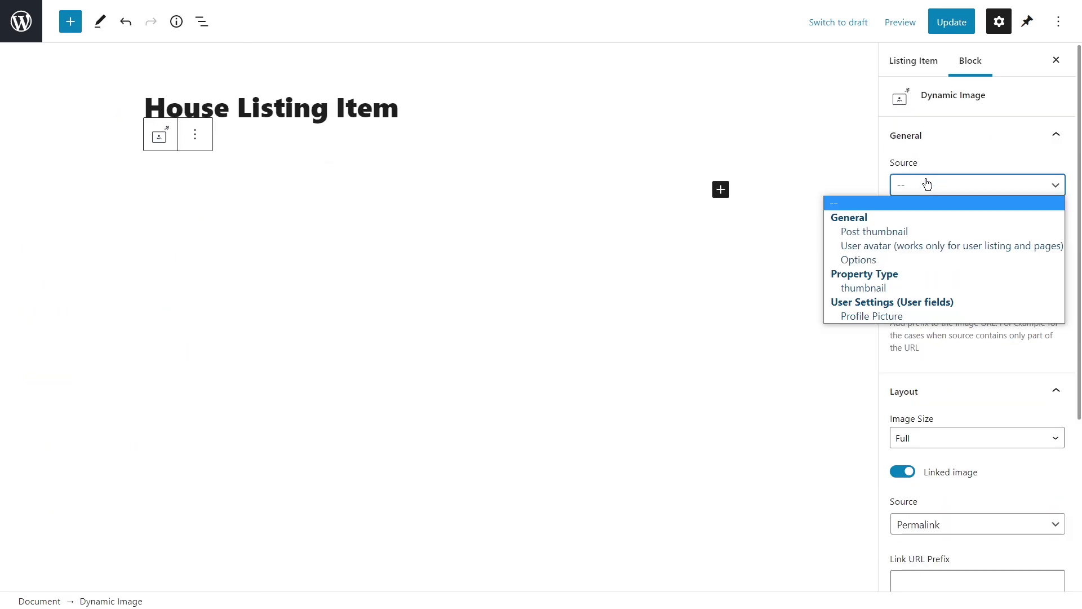
click(930, 232)
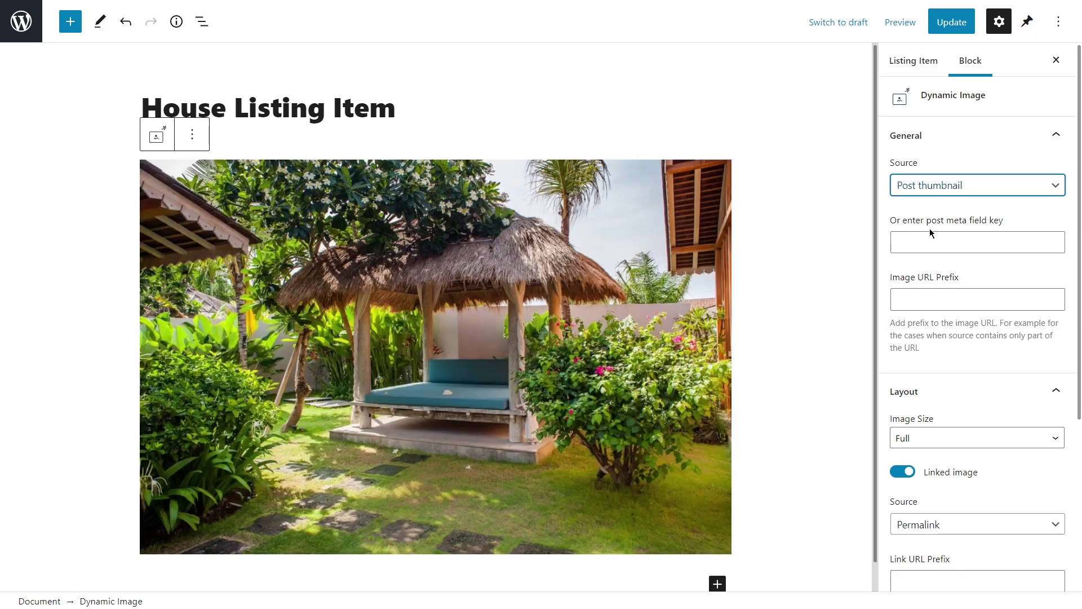
click(971, 439)
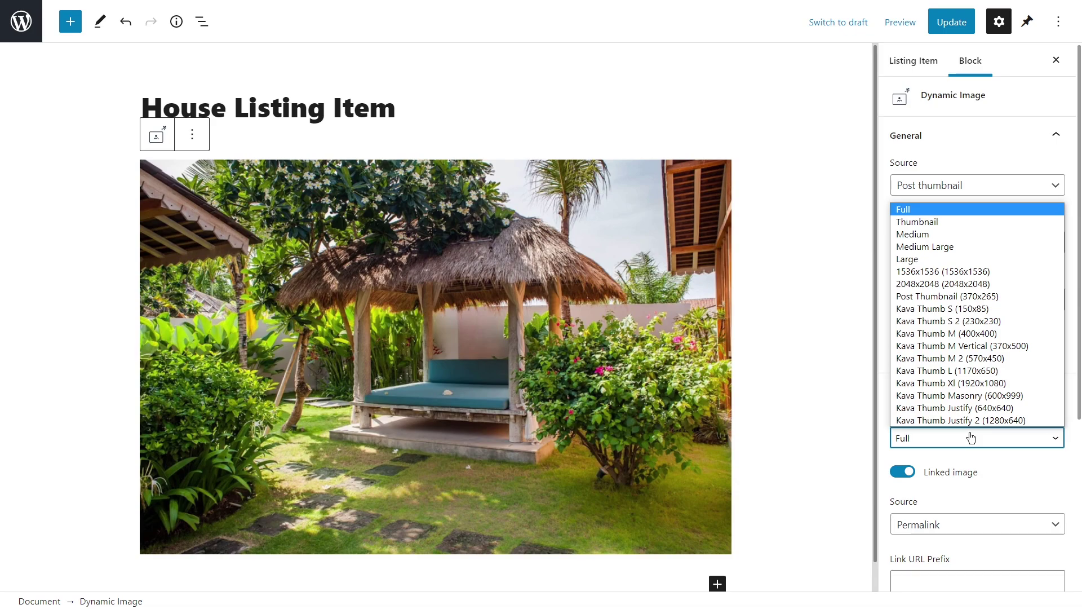
click(971, 438)
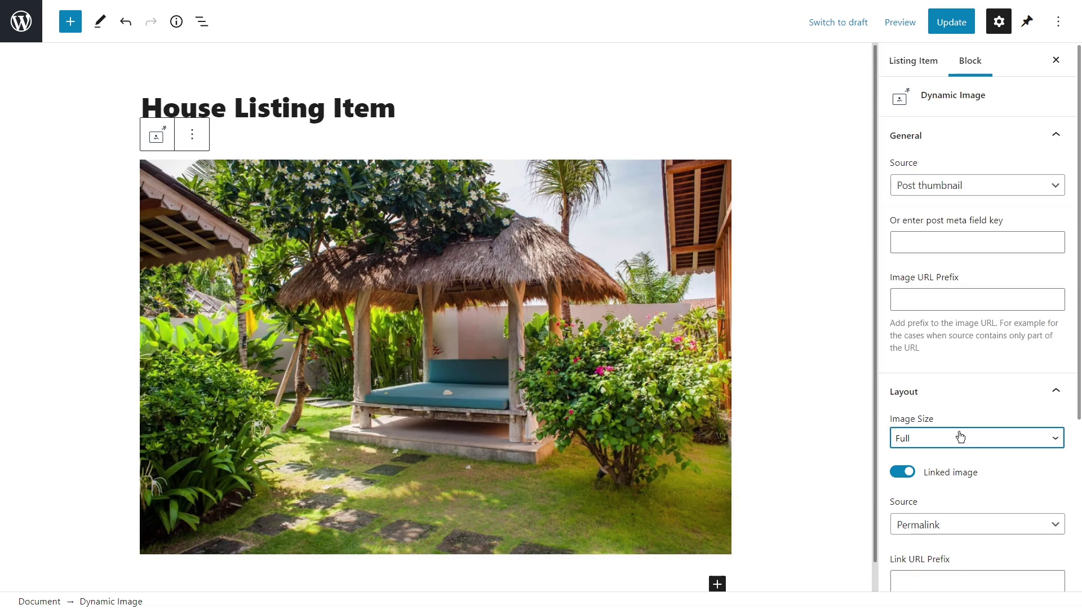
- Add a Dynamic Field block below the image and set its post object to Title
scroll(829, 415, down, 1)
click(722, 562)
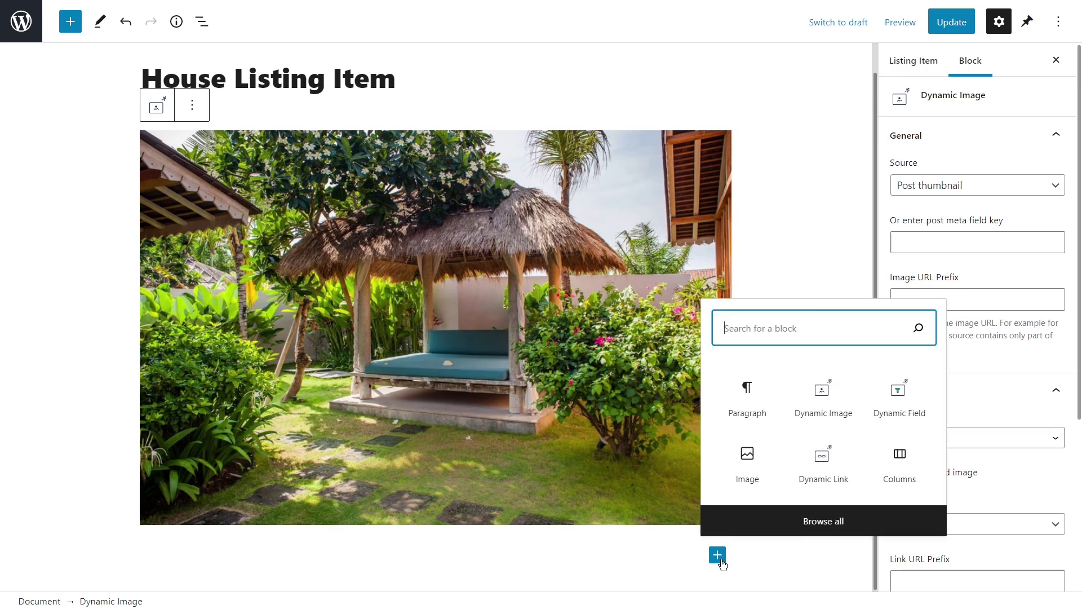
click(910, 401)
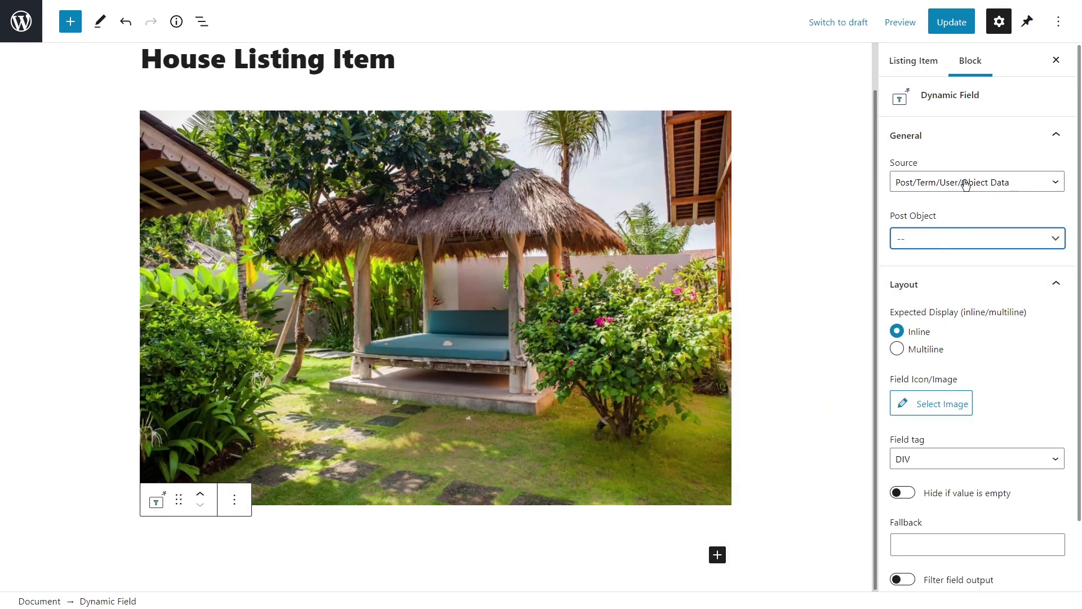
click(966, 240)
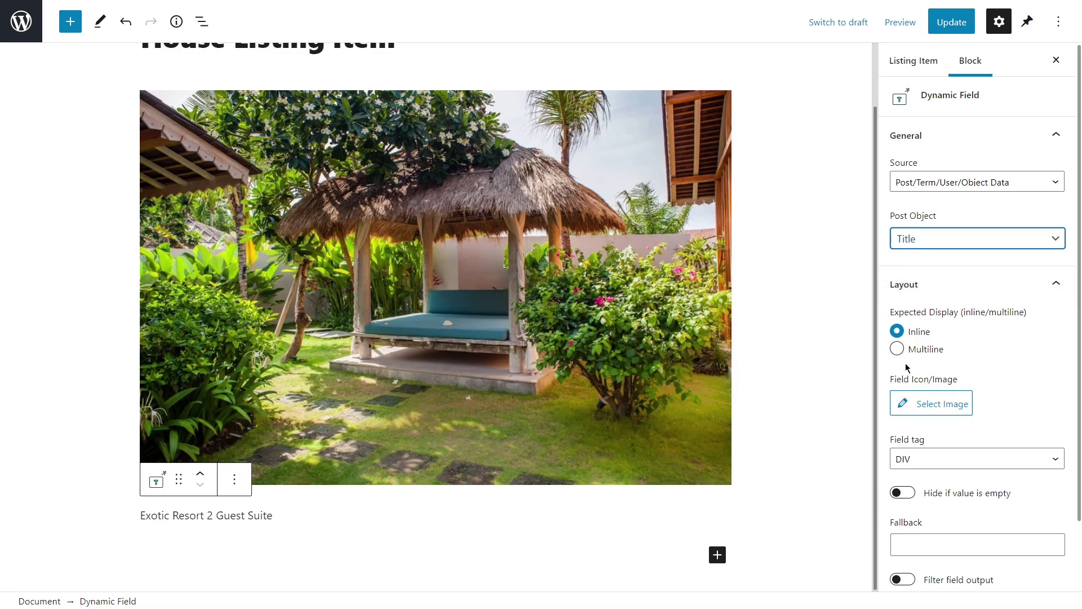
- Insert a Columns block below the title using the 33 / 33 / 33 variation
click(717, 555)
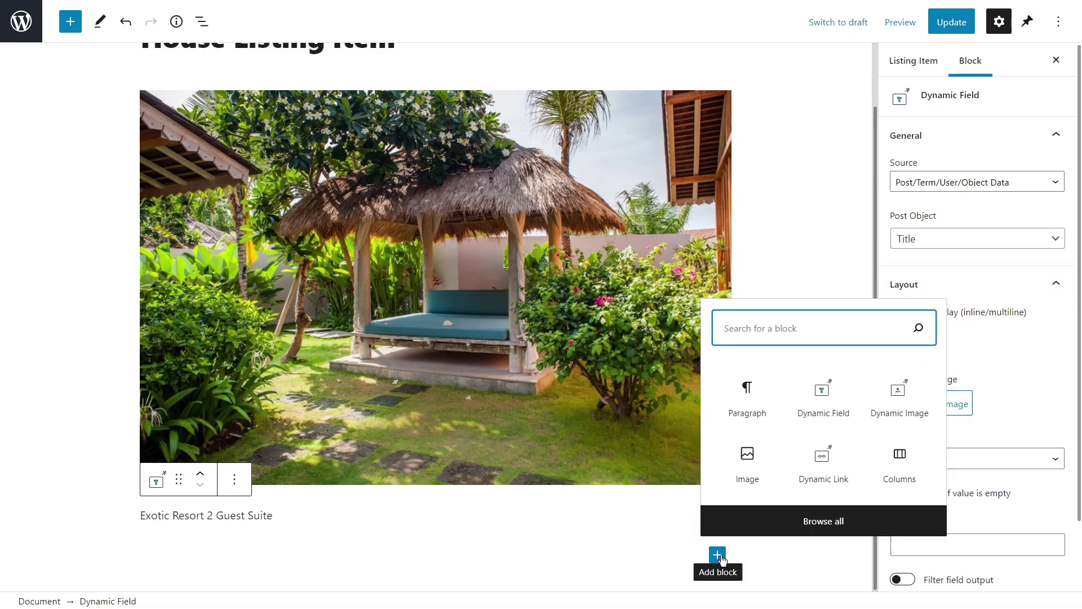
click(900, 464)
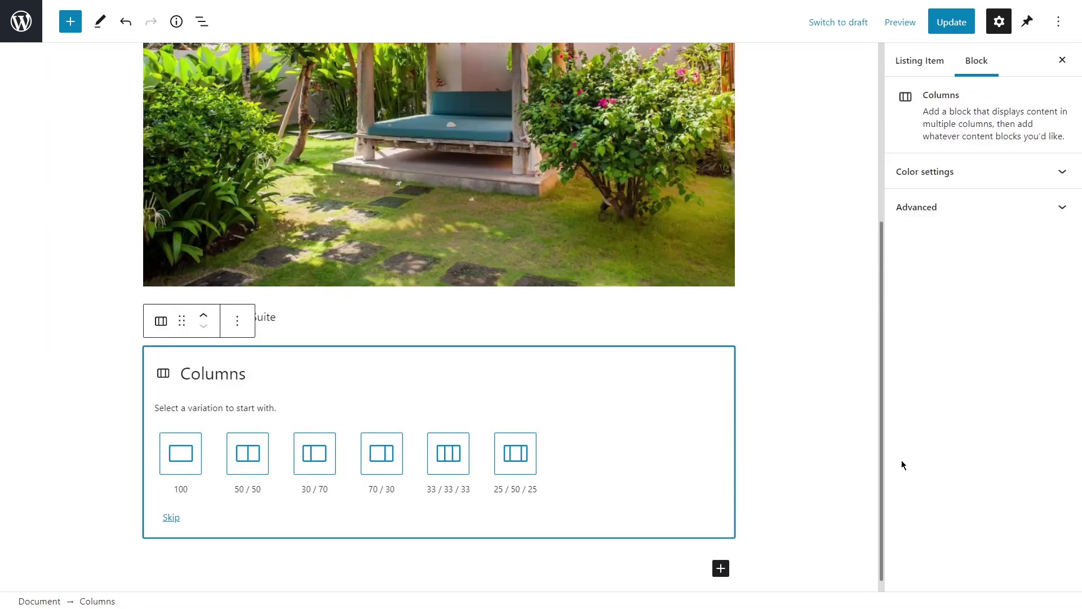
click(448, 454)
- Add a Dynamic Field block to the first column with Meta Data as its source and Rooms as its meta key
click(235, 538)
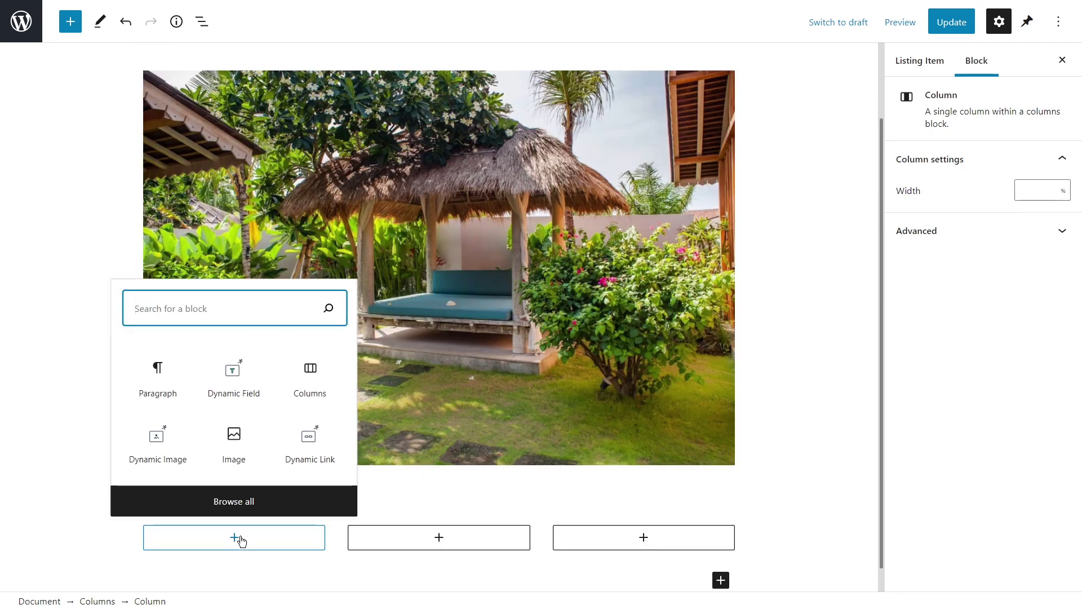
click(251, 398)
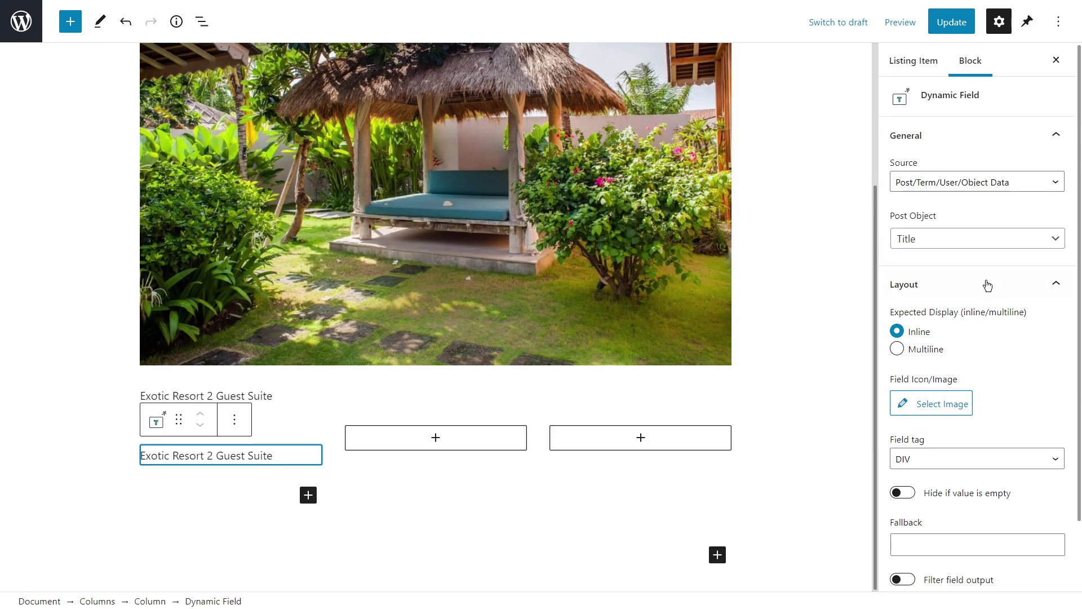
click(1015, 183)
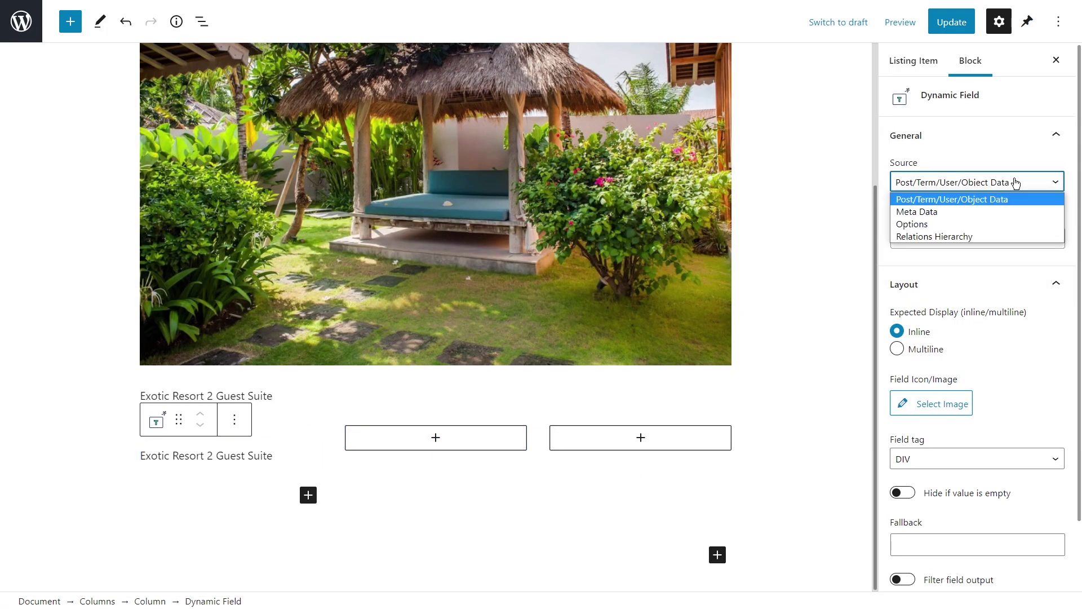
click(1015, 212)
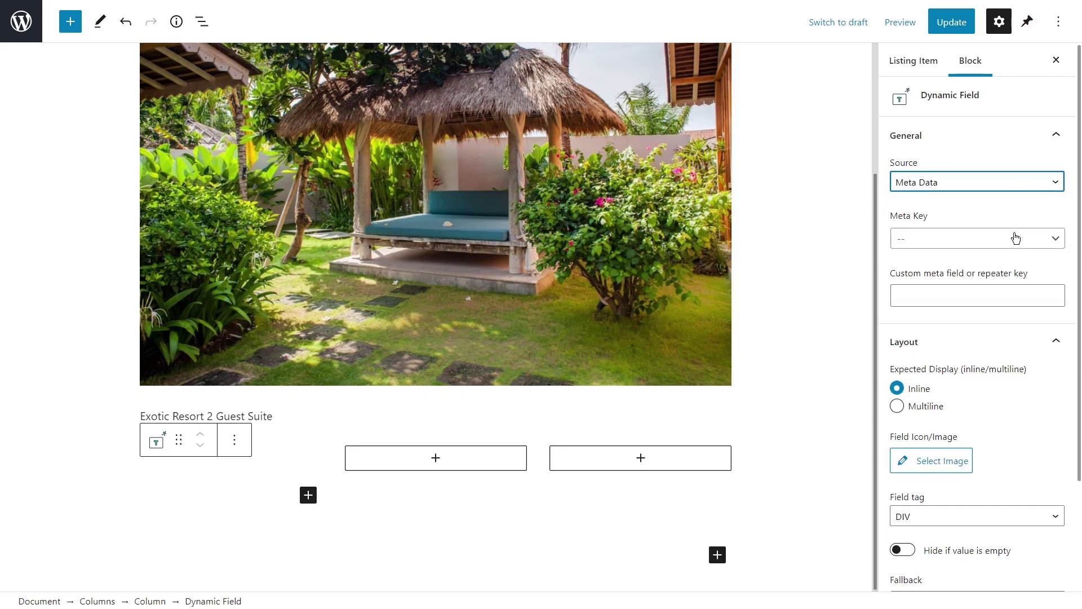
click(1016, 238)
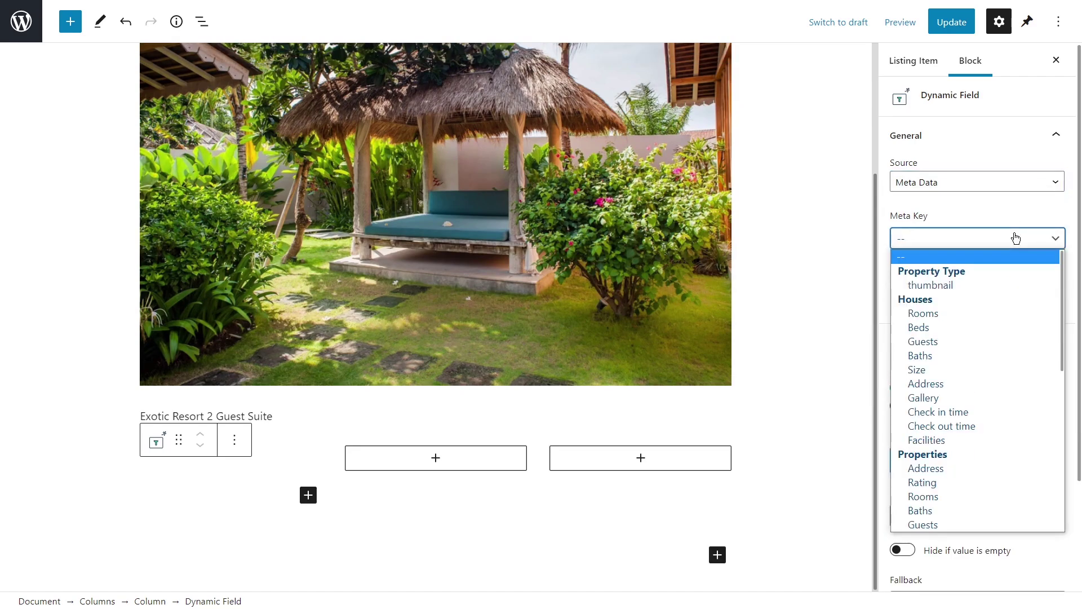
click(1006, 314)
- Set the bed icon icon-1.svg from the media library as the Rooms field's icon
scroll(999, 317, down, 3)
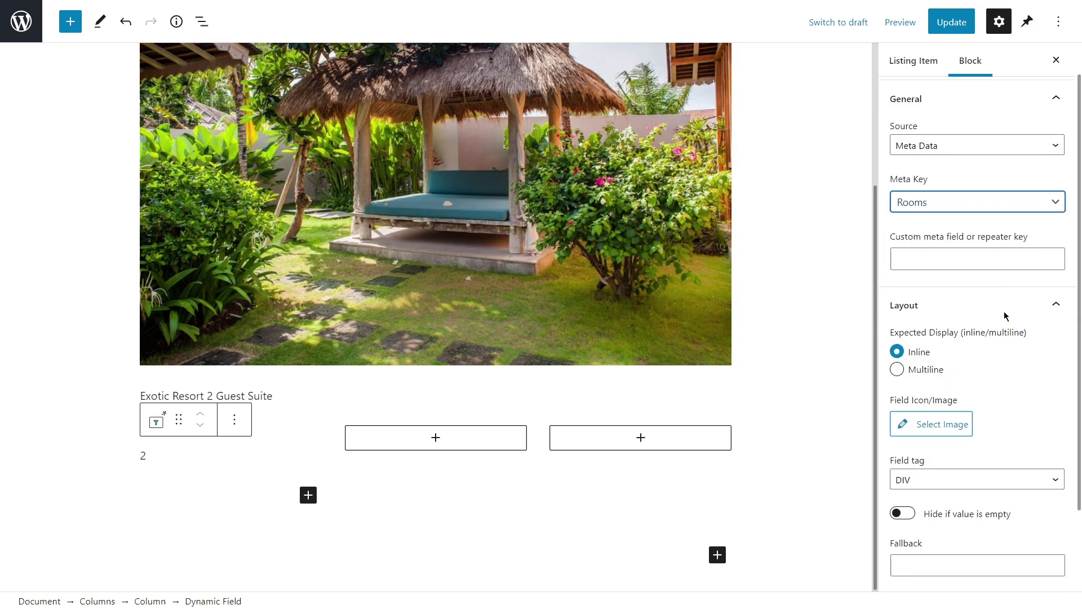
click(943, 324)
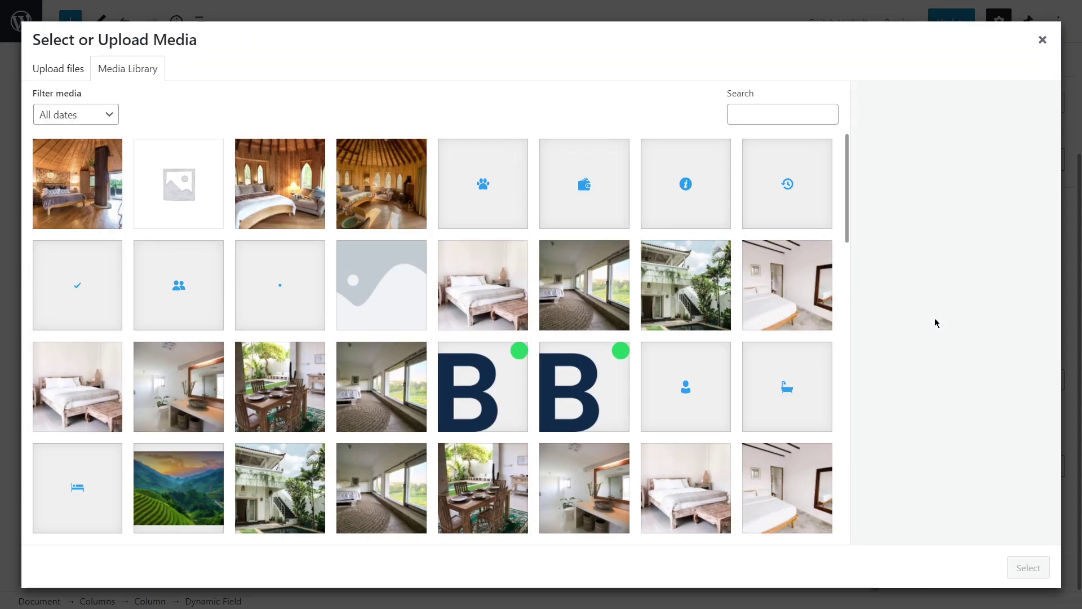
click(78, 483)
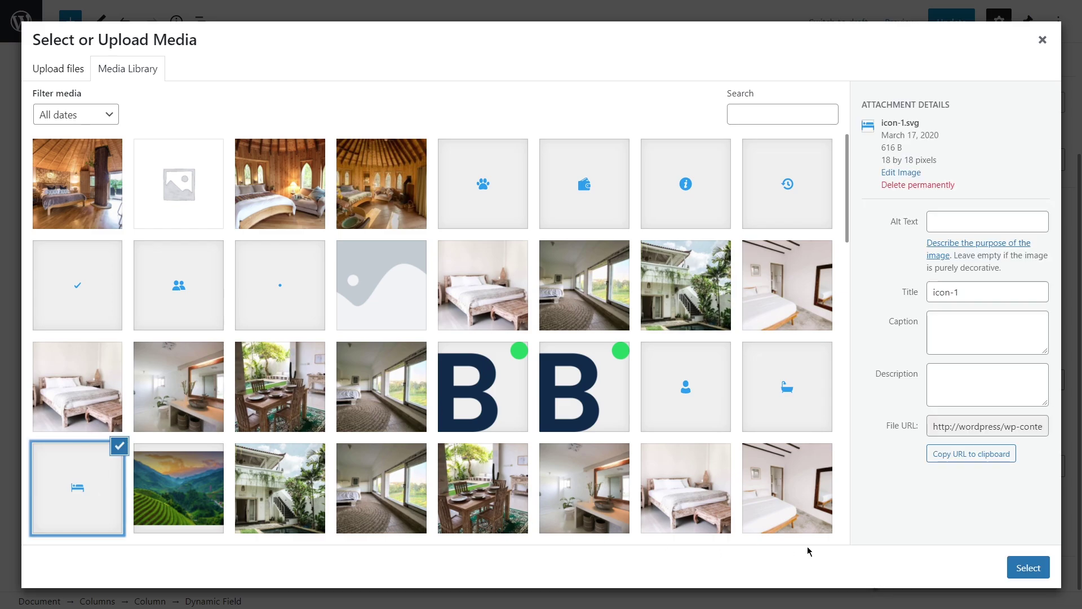
click(1024, 568)
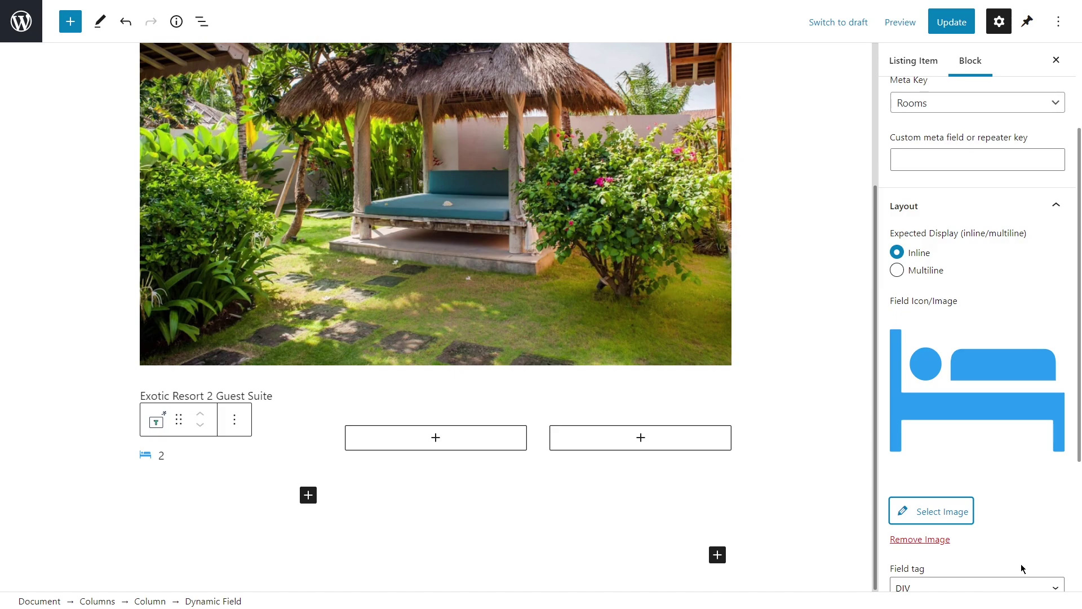
- Turn on customized output for the Rooms field and set its format to "%s Rooms"
scroll(1019, 494, down, 4)
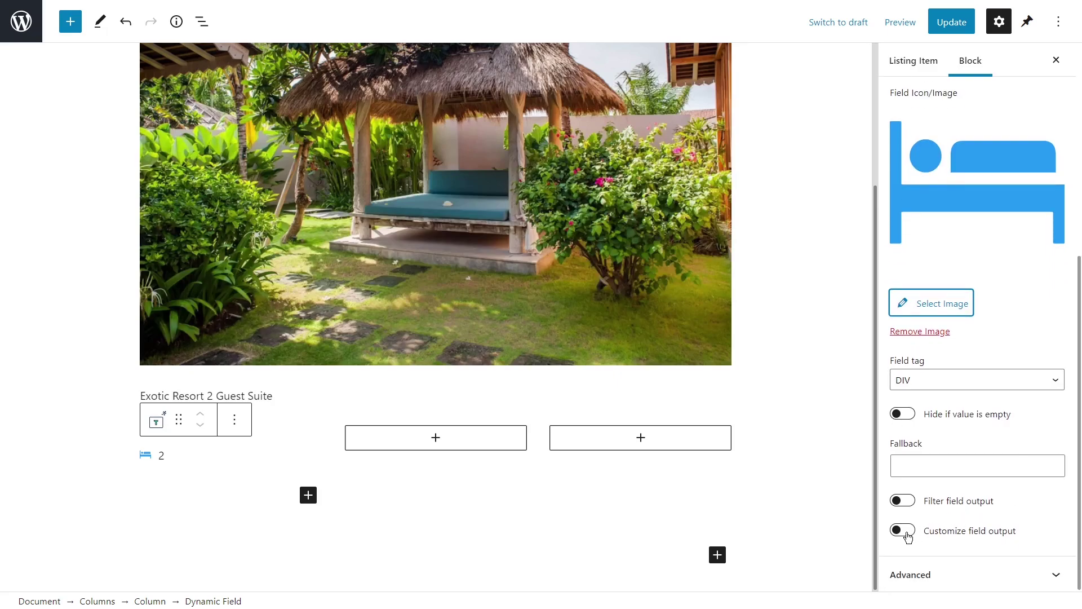
click(905, 531)
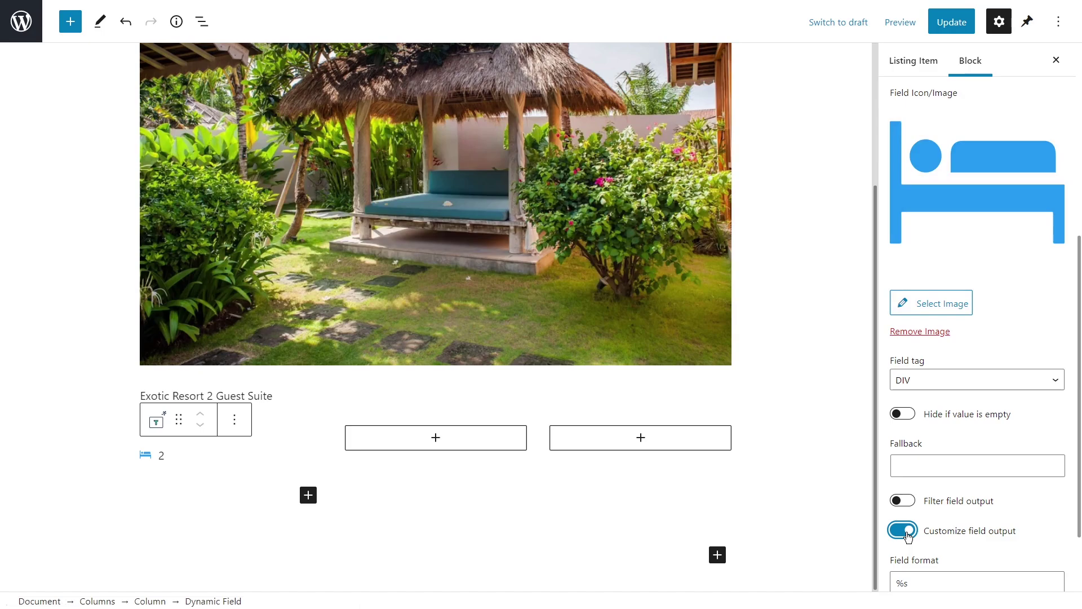
scroll(905, 533, down, 2)
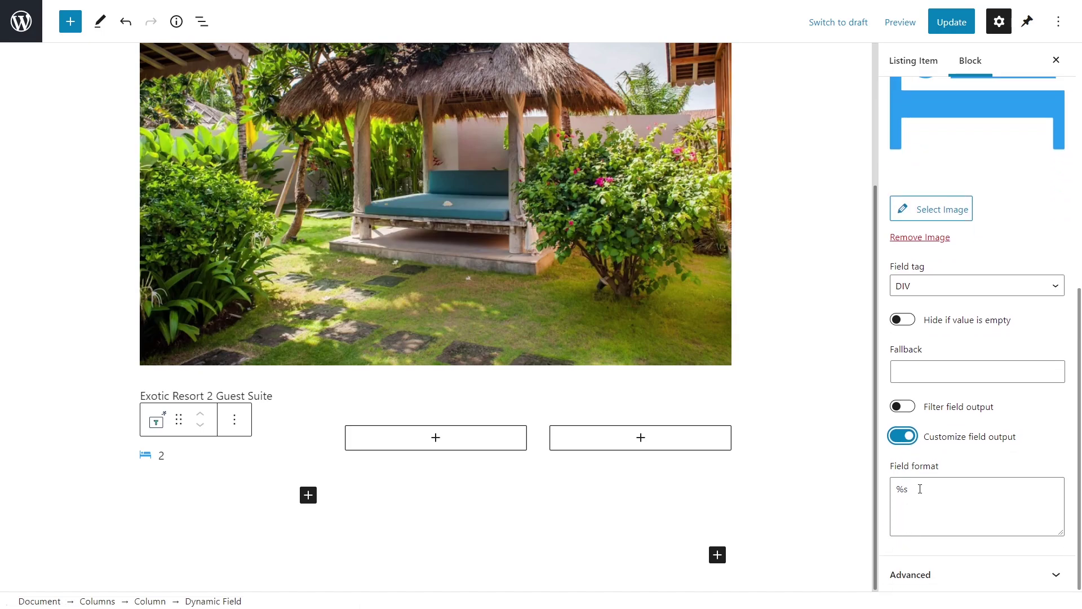
click(920, 488)
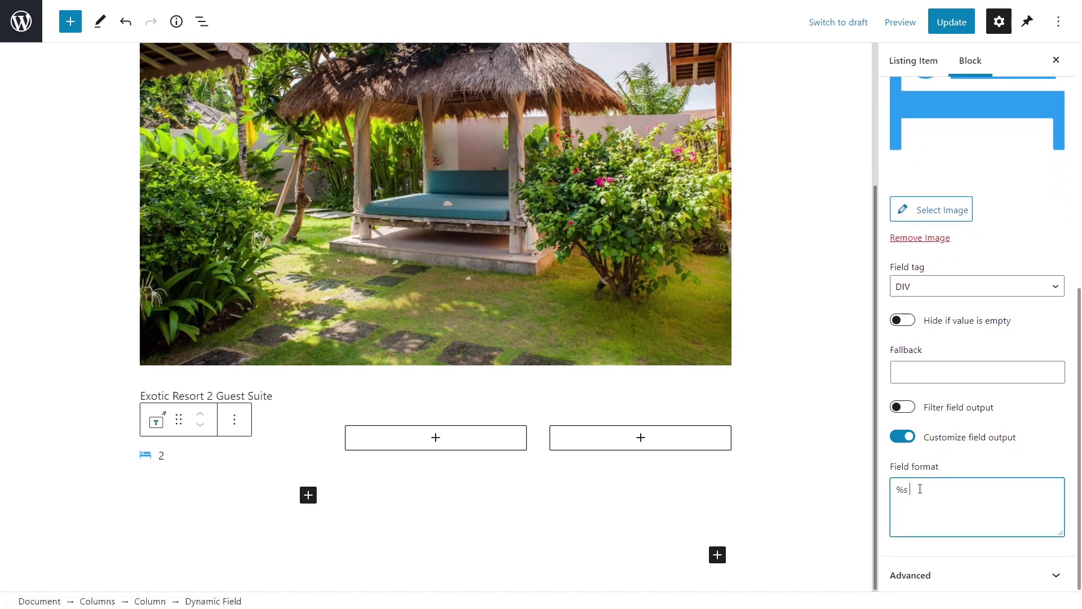
text(Rooms)
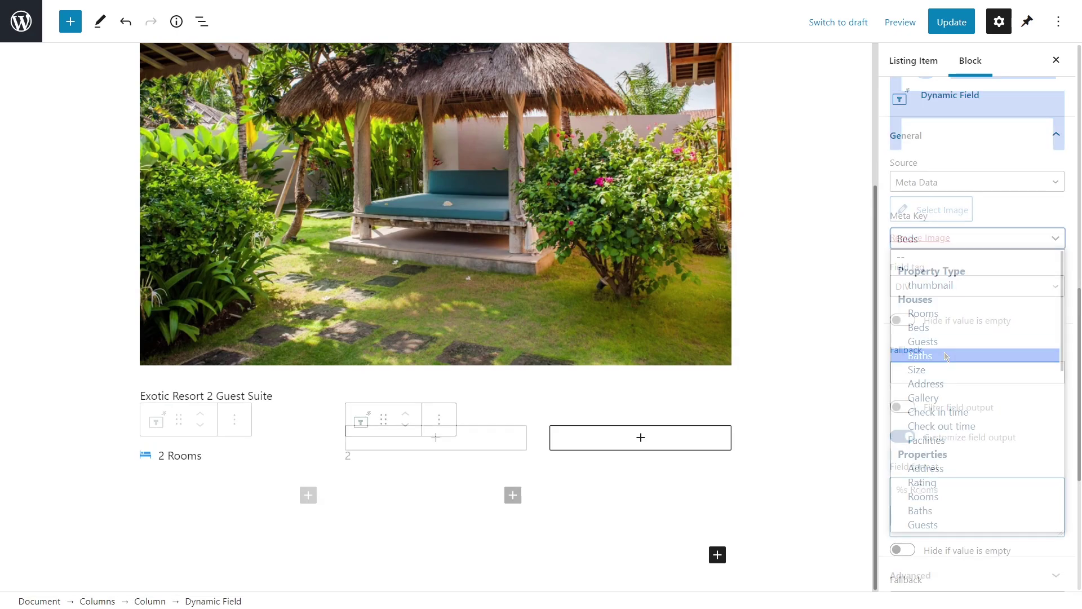
- Set the second column's Dynamic Field to the Baths meta key with the bathtub icon icon-2.svg, and turn on customized field output
click(942, 353)
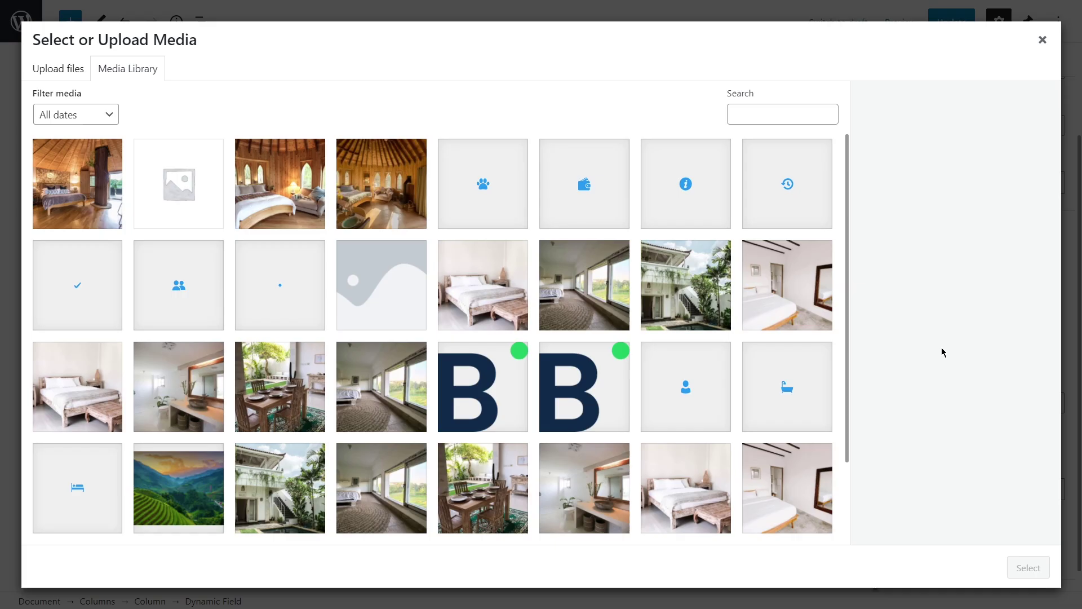
click(796, 389)
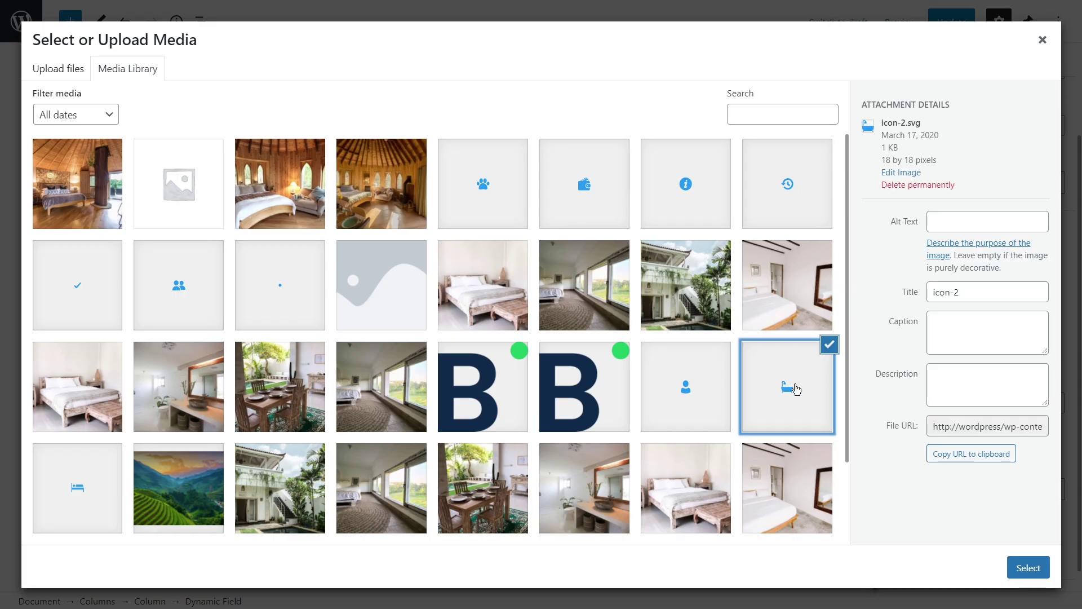
click(1028, 568)
scroll(921, 476, down, 5)
click(903, 526)
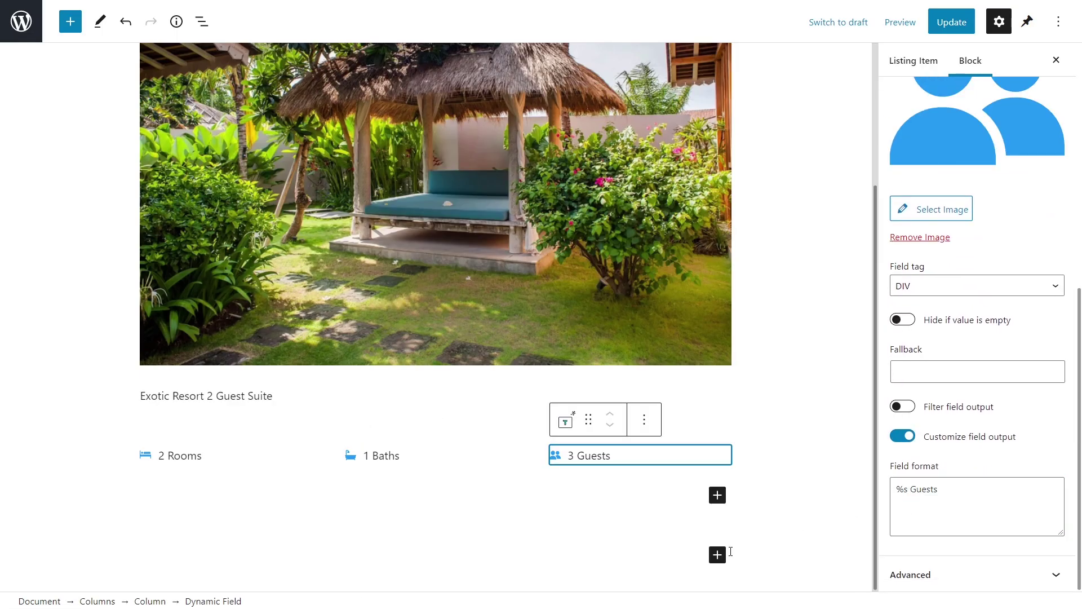
- Add a Dynamic Field block below the columns with Meta Data as its source and the Houses Address meta key
click(717, 555)
click(817, 412)
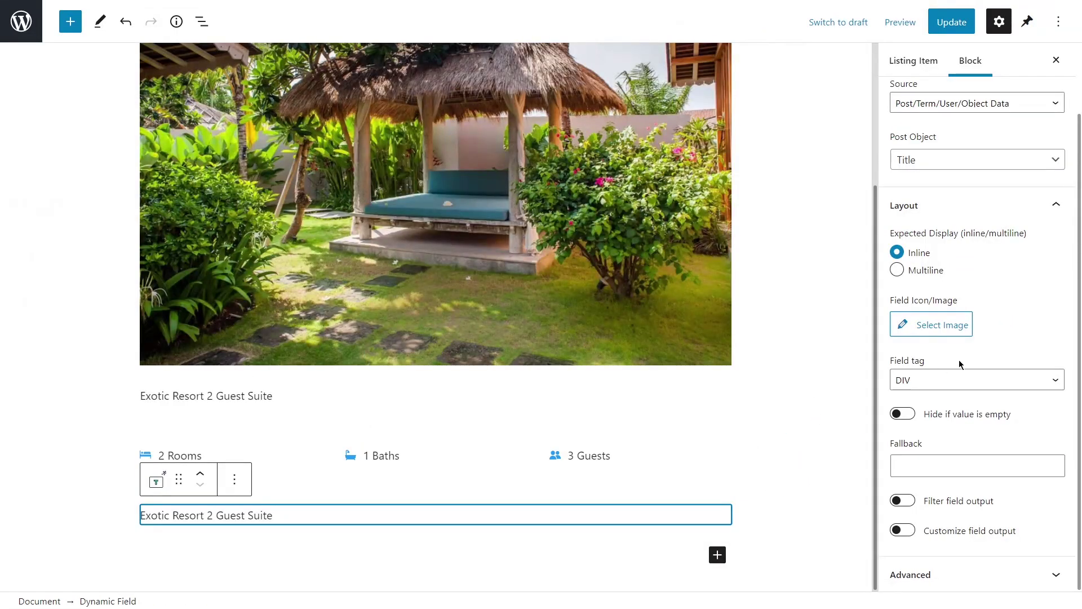
scroll(972, 280, up, 3)
click(973, 181)
click(981, 210)
click(980, 238)
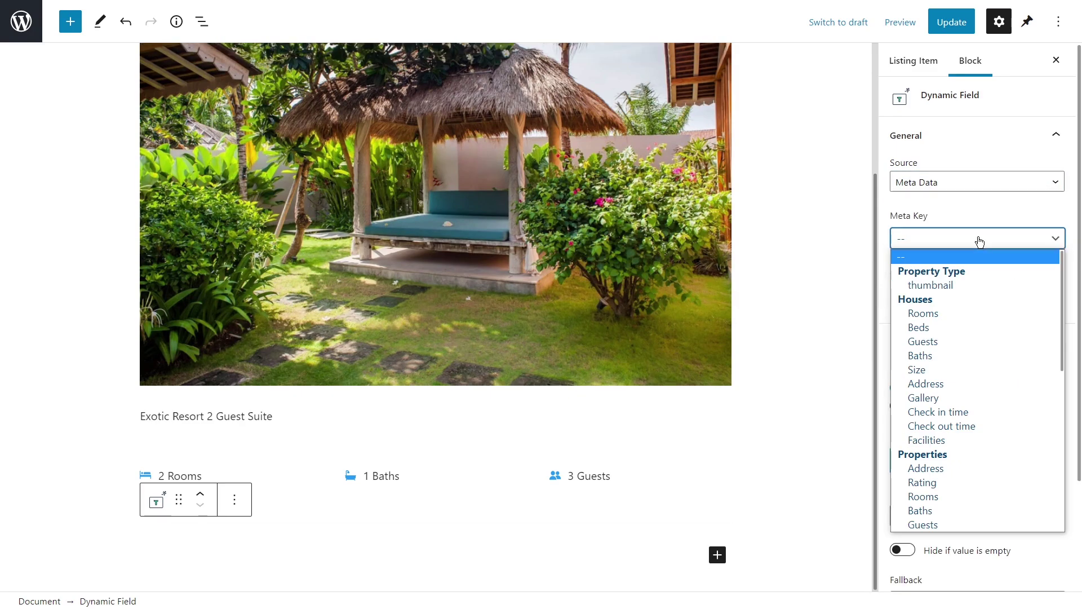
click(969, 384)
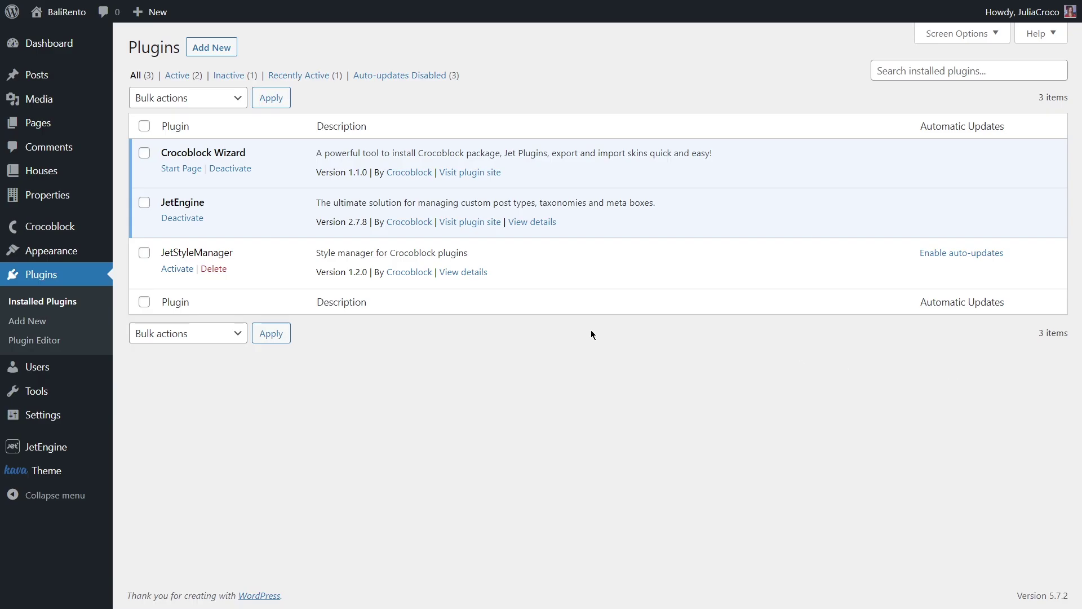
- Activate the JetStyleManager plugin and update the House Listing Item
click(177, 269)
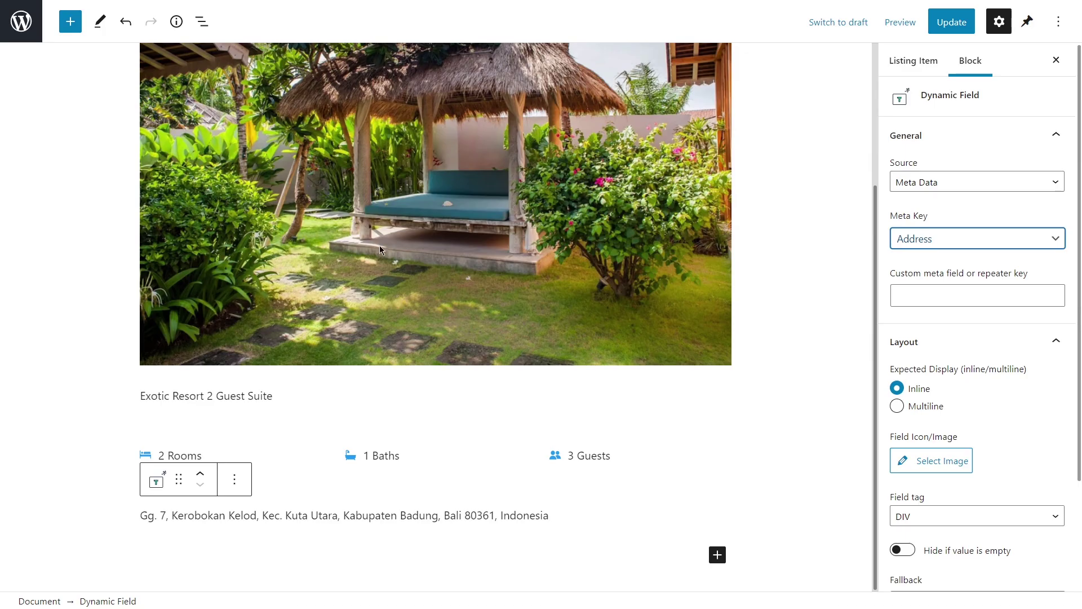
click(947, 21)
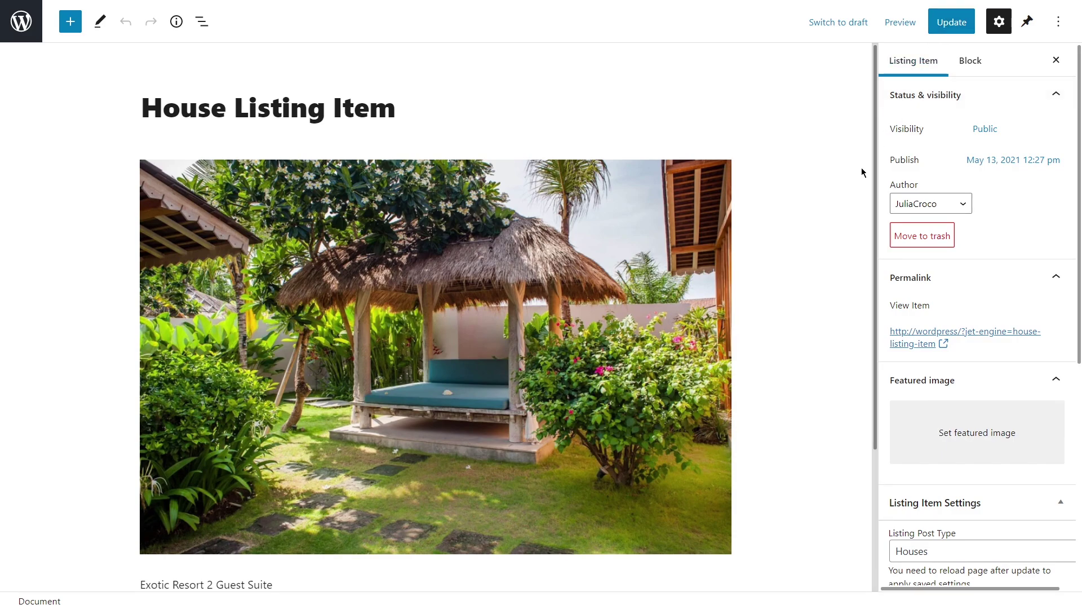
- Set the font family of the title's Dynamic Field to Poppins in its block style settings
scroll(836, 216, down, 3)
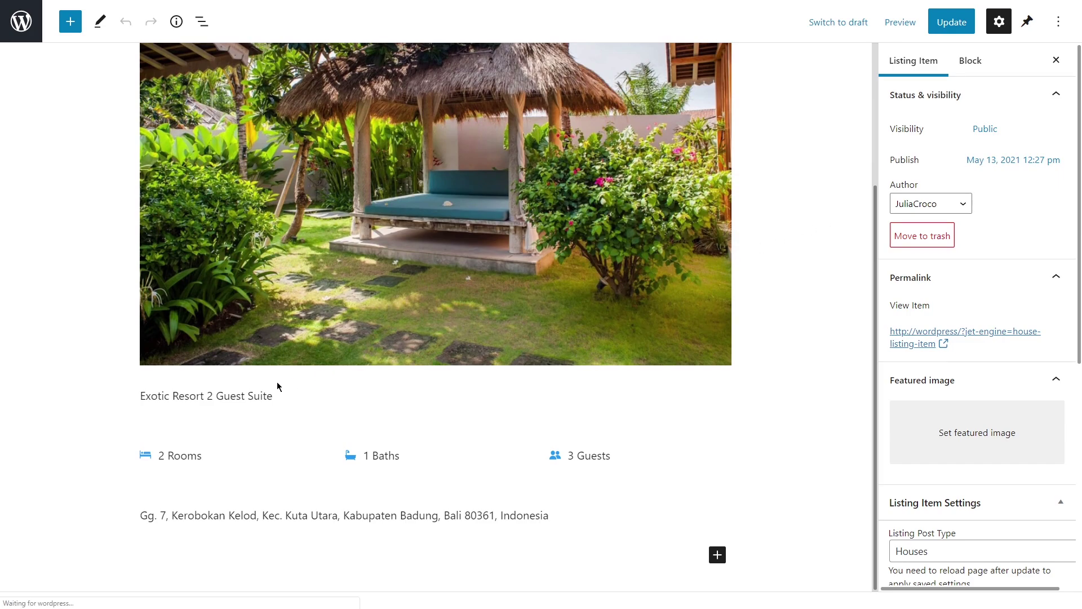
click(252, 398)
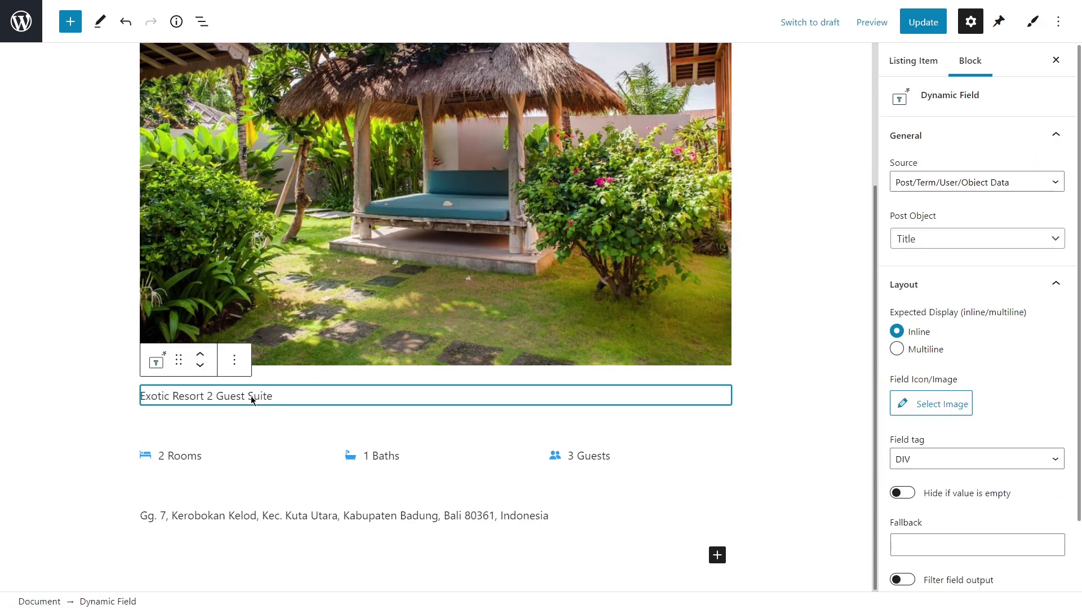
click(1035, 23)
scroll(1022, 295, down, 3)
click(1021, 303)
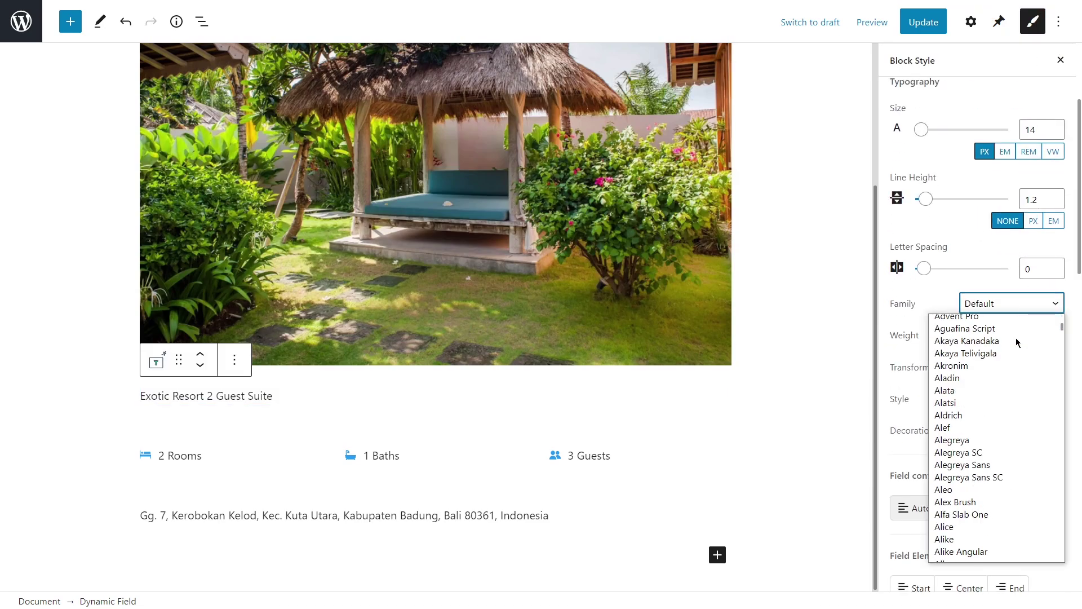
scroll(1017, 340, down, 15)
click(984, 483)
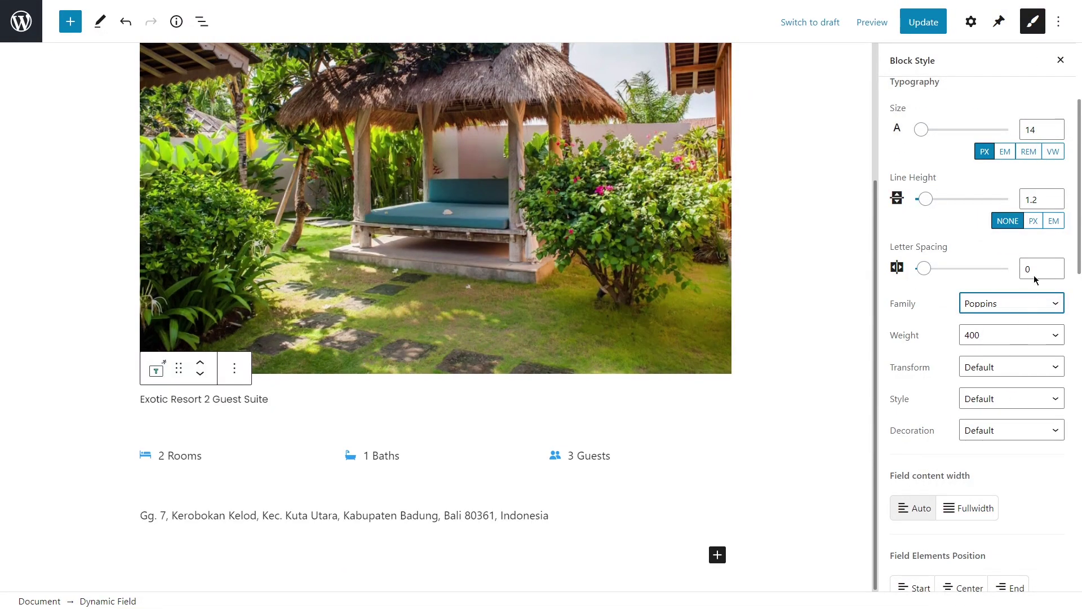
- Set the title's font size to 15 px, its weight to 600 and its line height to about 1.9
click(1053, 126)
click(1024, 333)
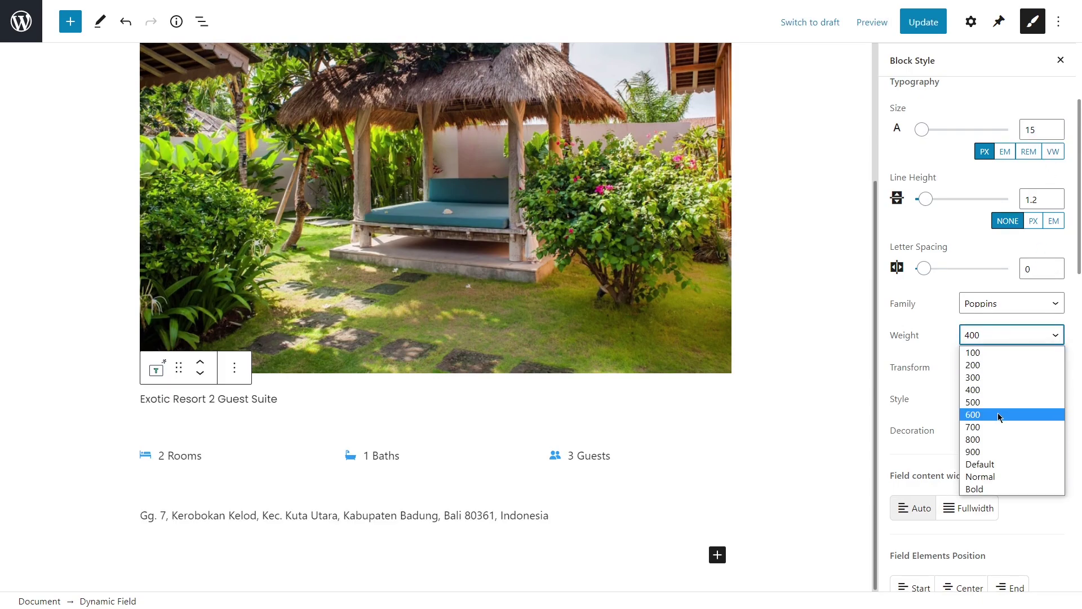
click(998, 415)
drag(928, 203, 935, 204)
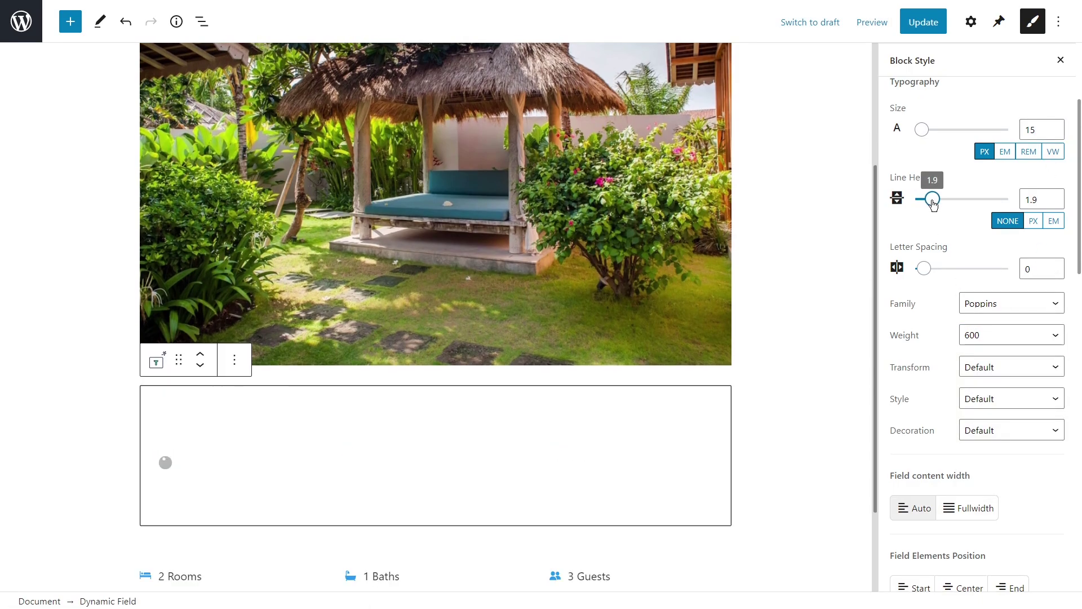
scroll(945, 239, down, 6)
scroll(947, 244, down, 6)
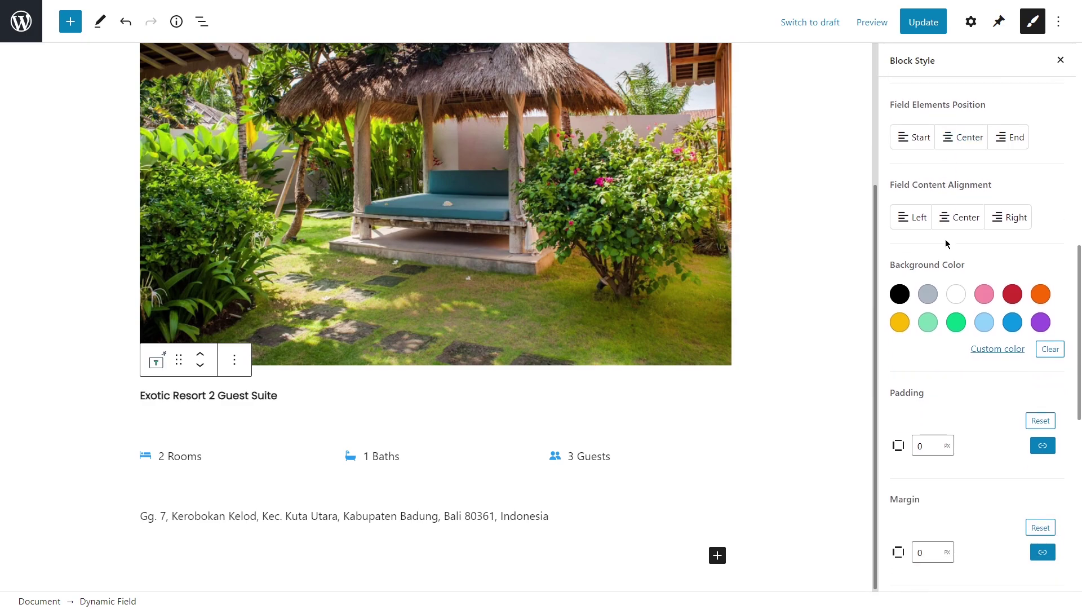
scroll(947, 243, down, 5)
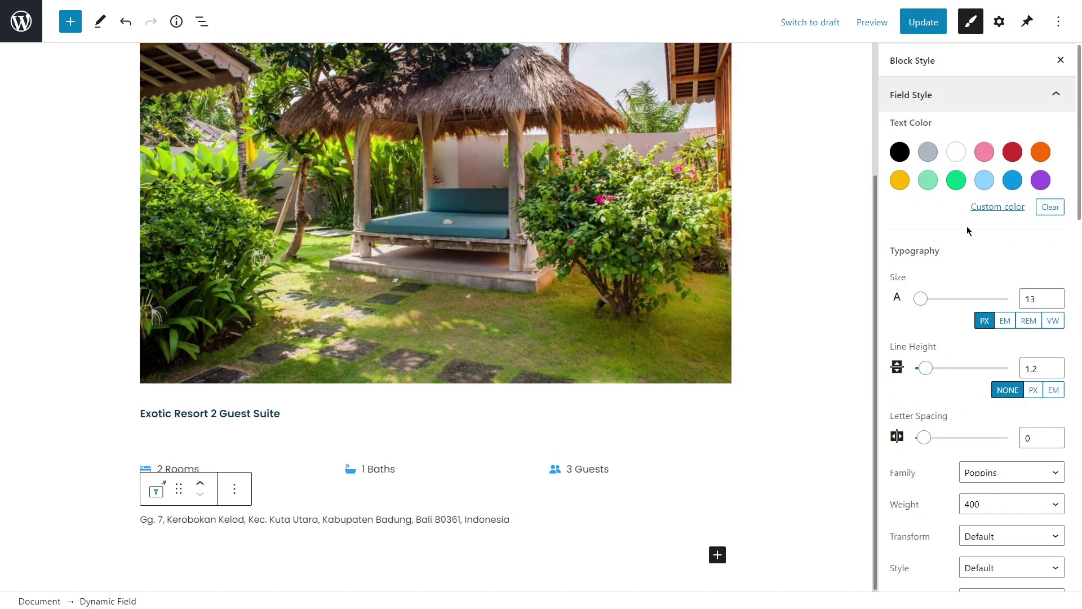
- Update the styled listing item and exit the editor to the Listing Items list
click(921, 25)
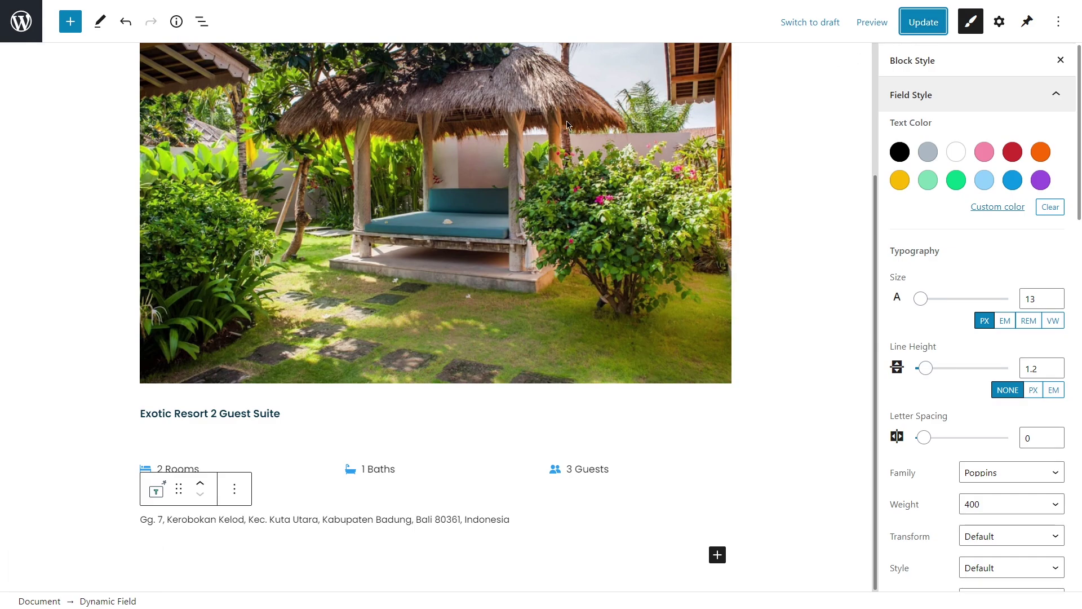
click(21, 23)
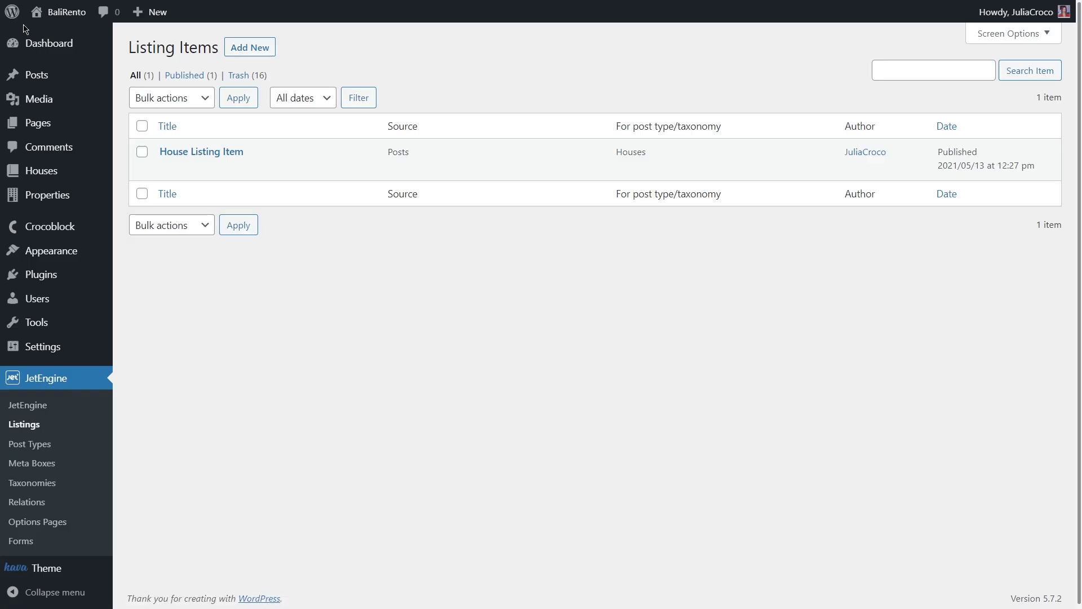
- Create a new page titled "Page for listing grid"
mouse_move(66, 121)
click(176, 128)
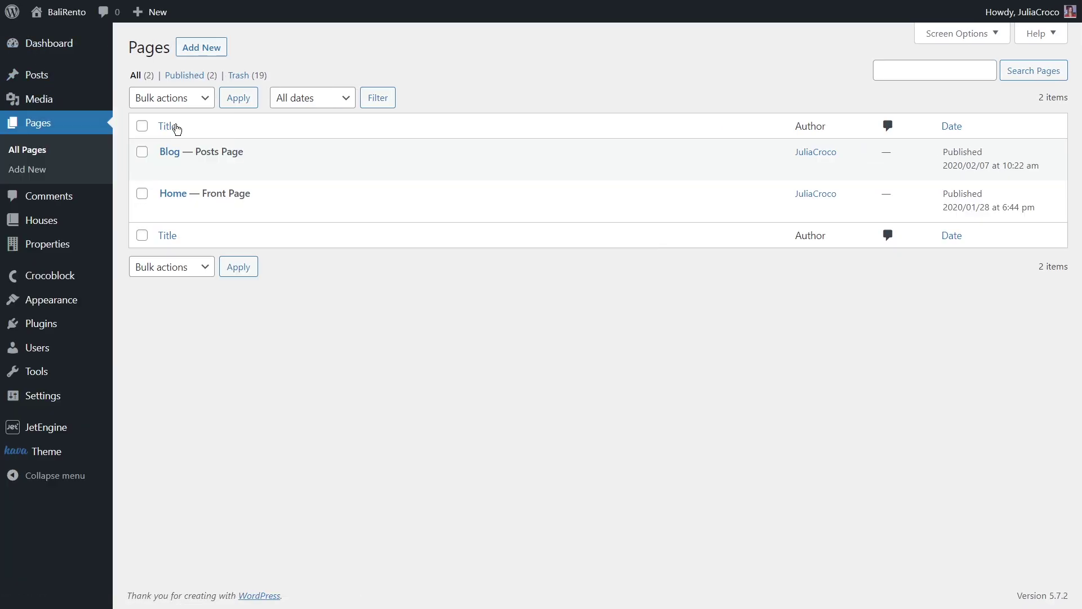
click(201, 47)
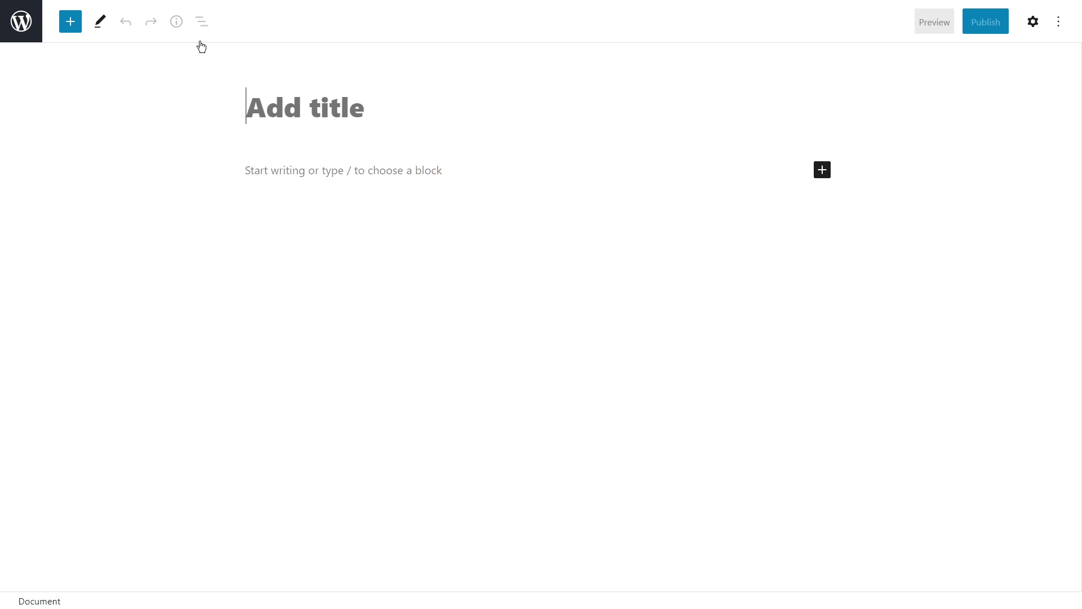
text(Page for listing grid)
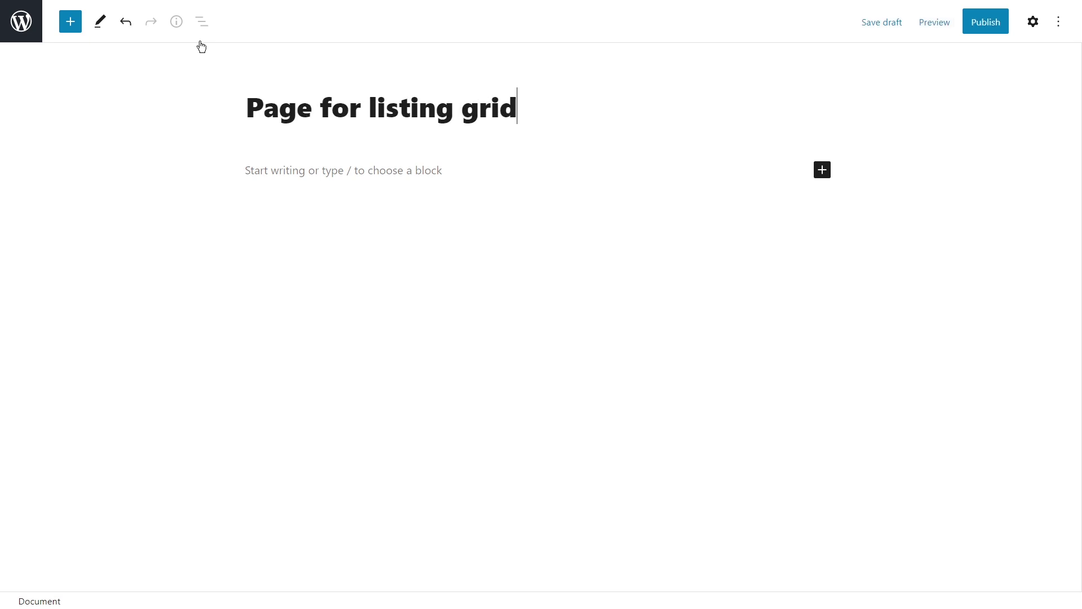
- Insert a Listing Grid block below the page title and set its listing to House Listing Item
click(76, 26)
scroll(146, 140, down, 8)
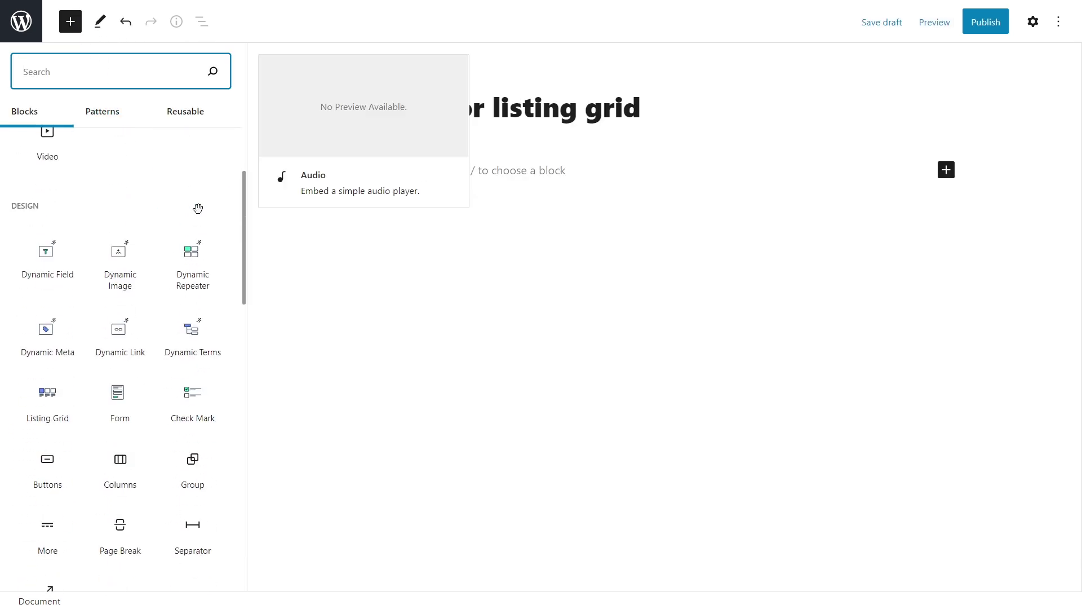
click(67, 399)
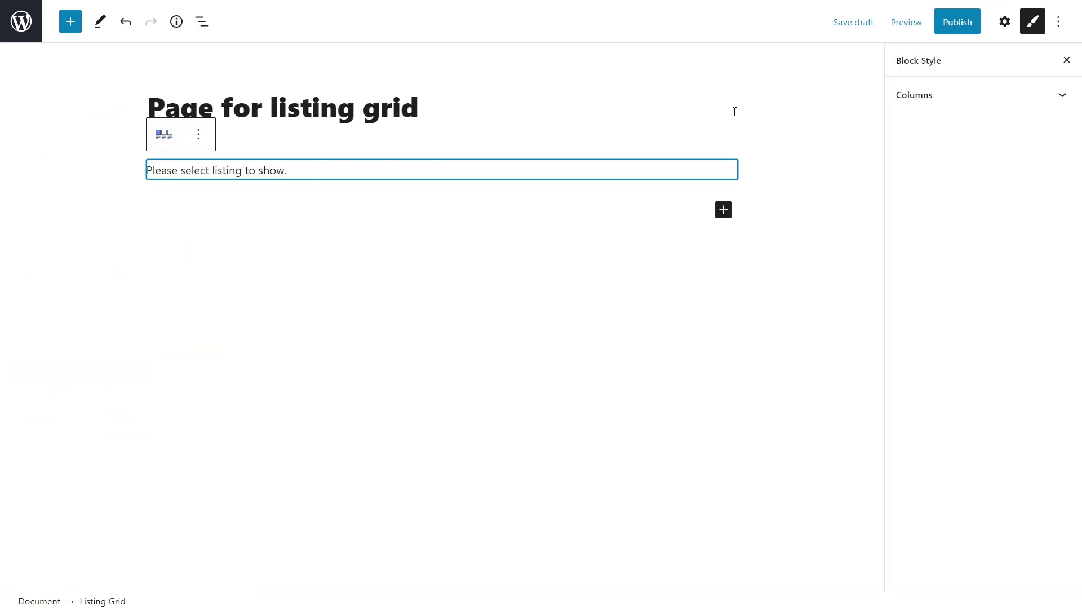
click(1006, 25)
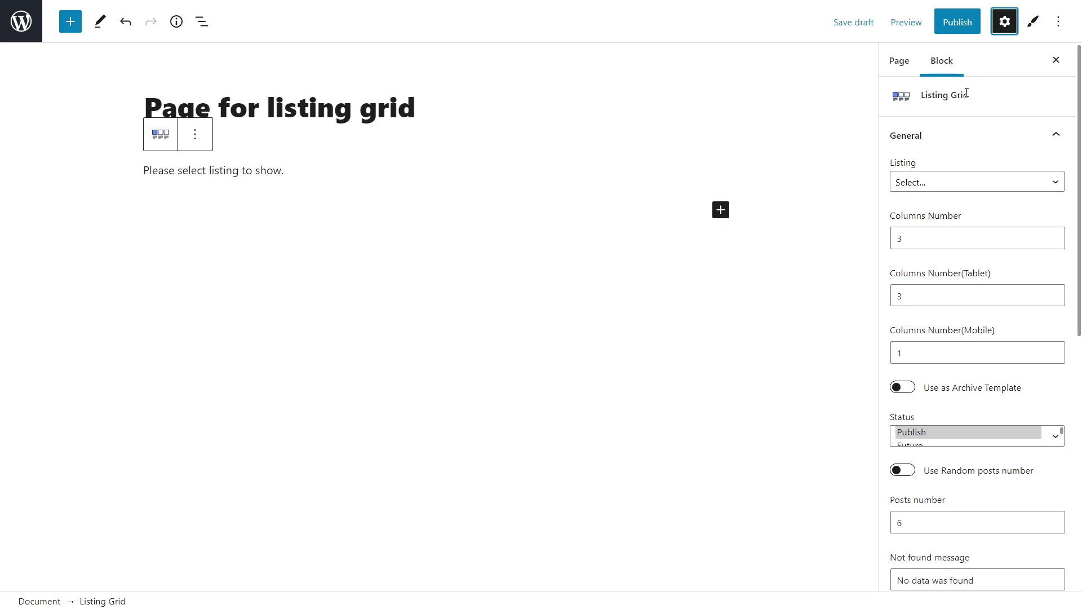
click(943, 182)
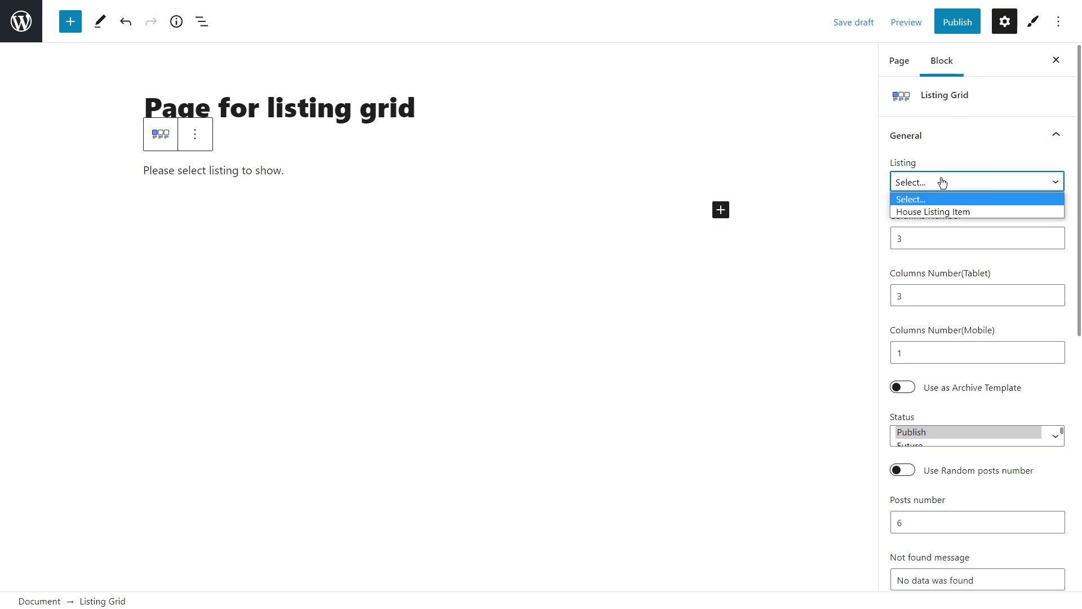
click(959, 212)
- Try the listing grid with 2 columns and return its columns number to 3
click(959, 233)
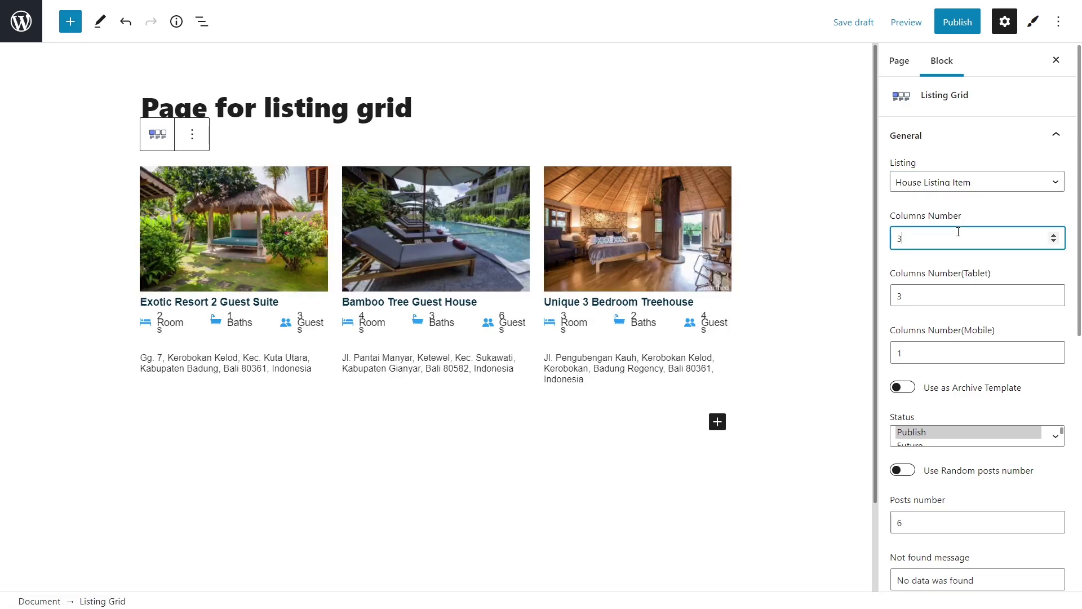
click(1053, 242)
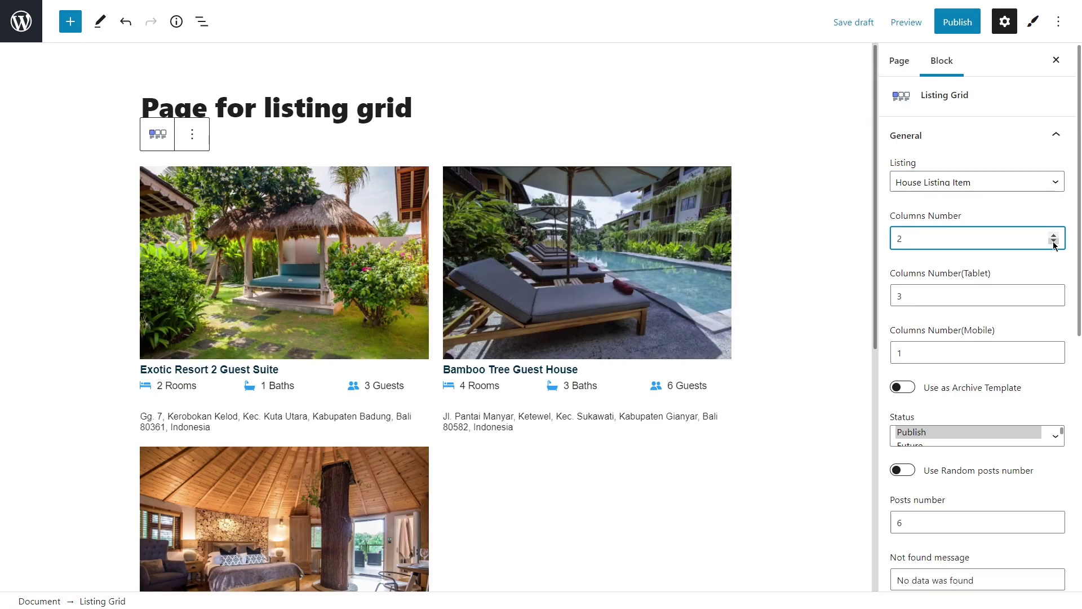
click(1054, 235)
- Set the listing grid's posts number to 9 and look through its remaining general settings
scroll(1027, 244, down, 2)
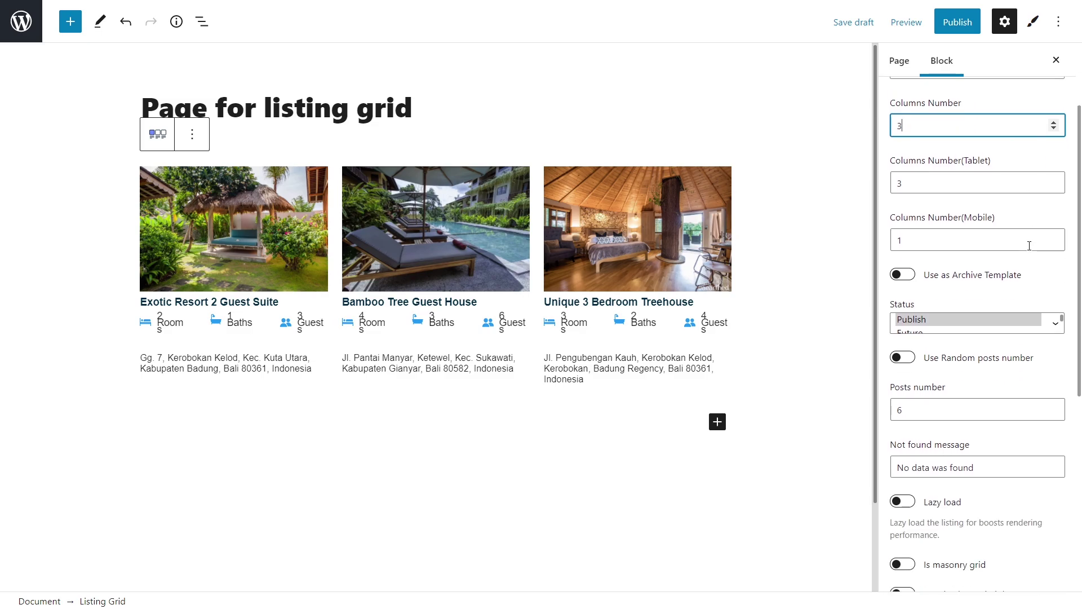
scroll(1029, 245, down, 2)
double_click(897, 297)
text(9)
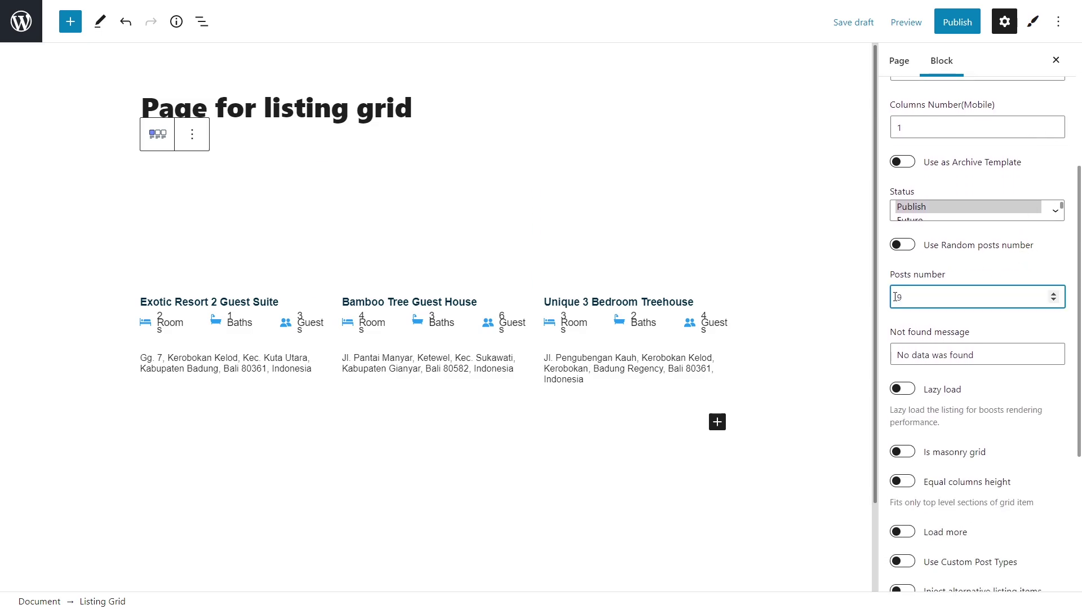
scroll(897, 297, down, 4)
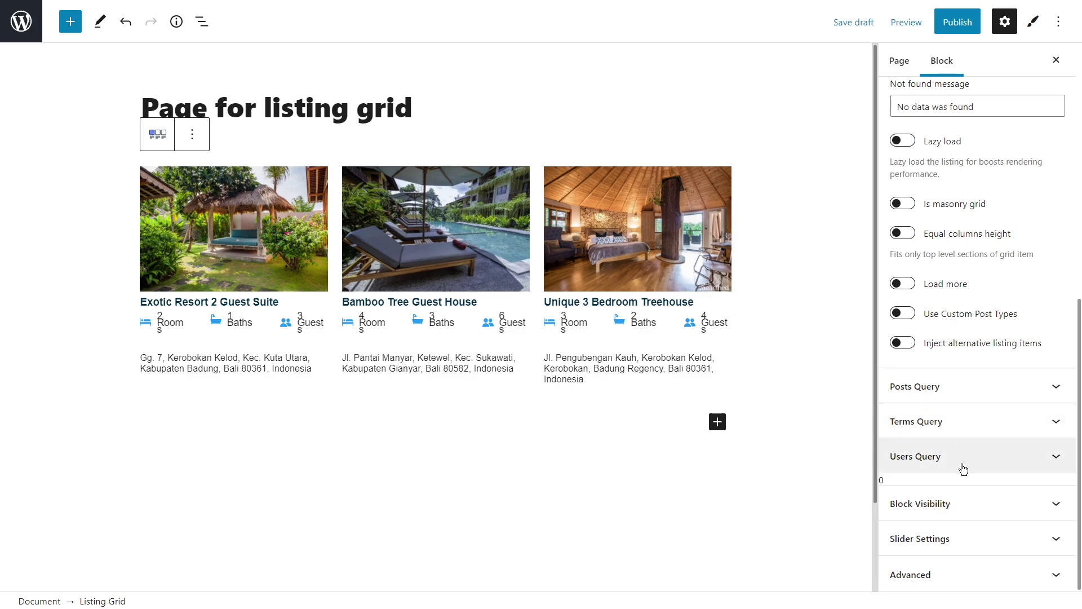
scroll(995, 229, up, 5)
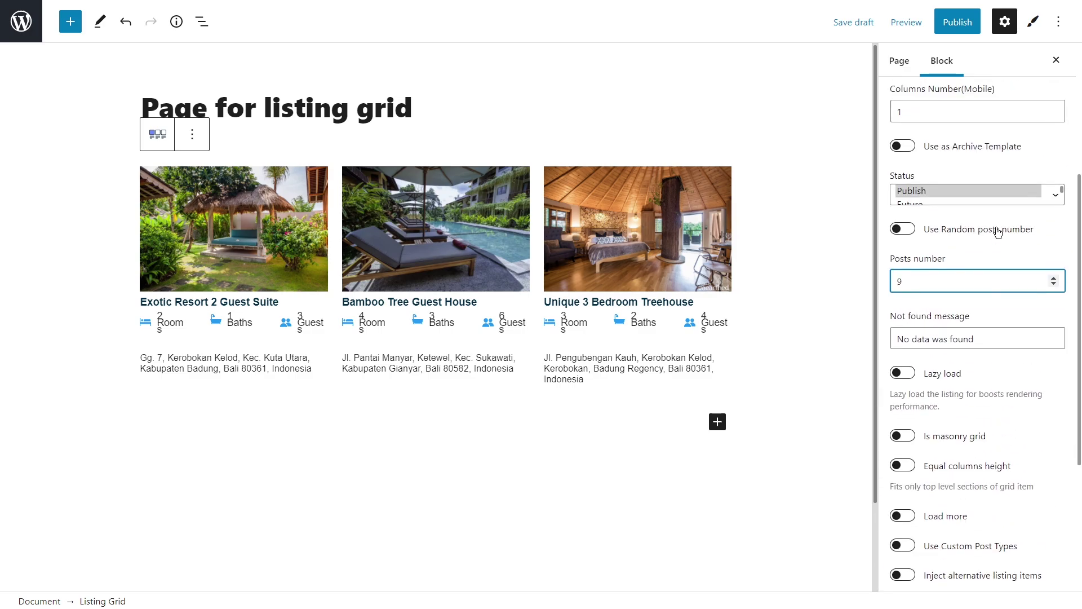
- Set the horizontal gap between the listing grid's columns to 11 px in its block style settings
click(1034, 21)
click(1007, 95)
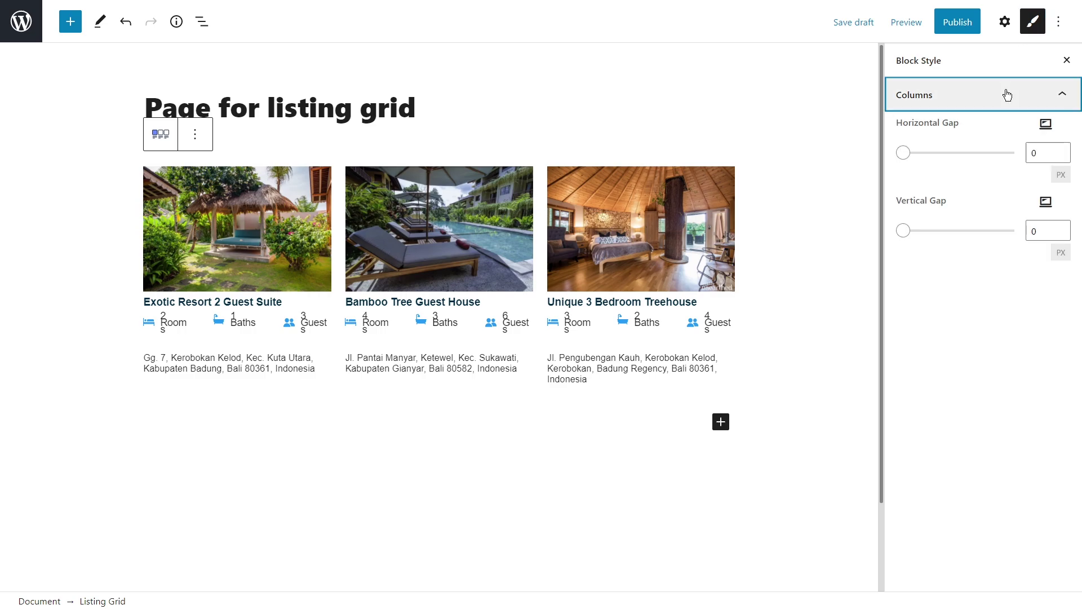
click(1061, 150)
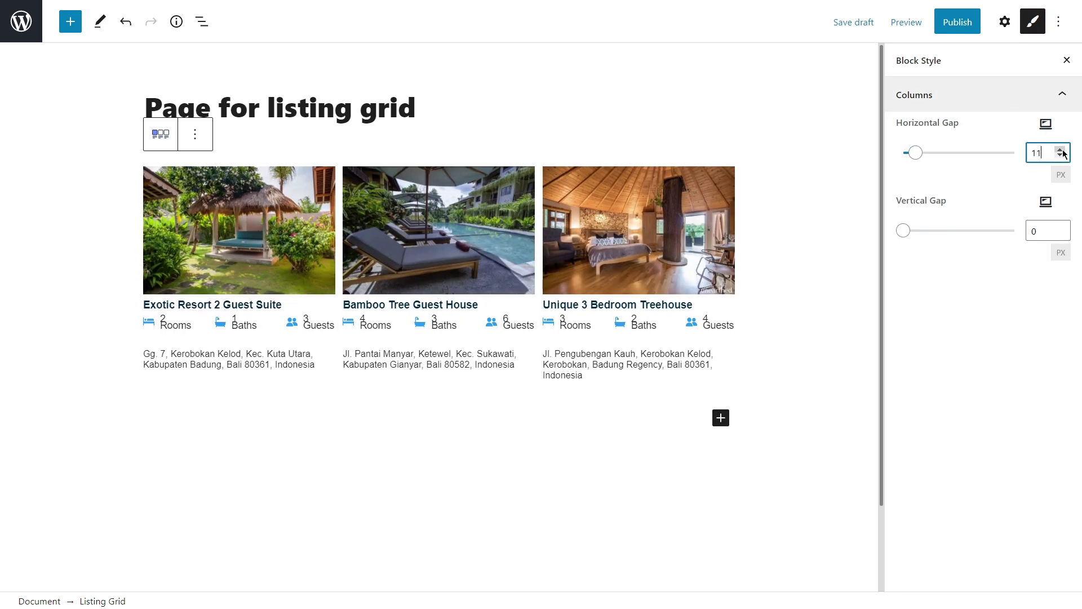
- Publish the page with the listing grid and open its preview
click(957, 22)
click(957, 23)
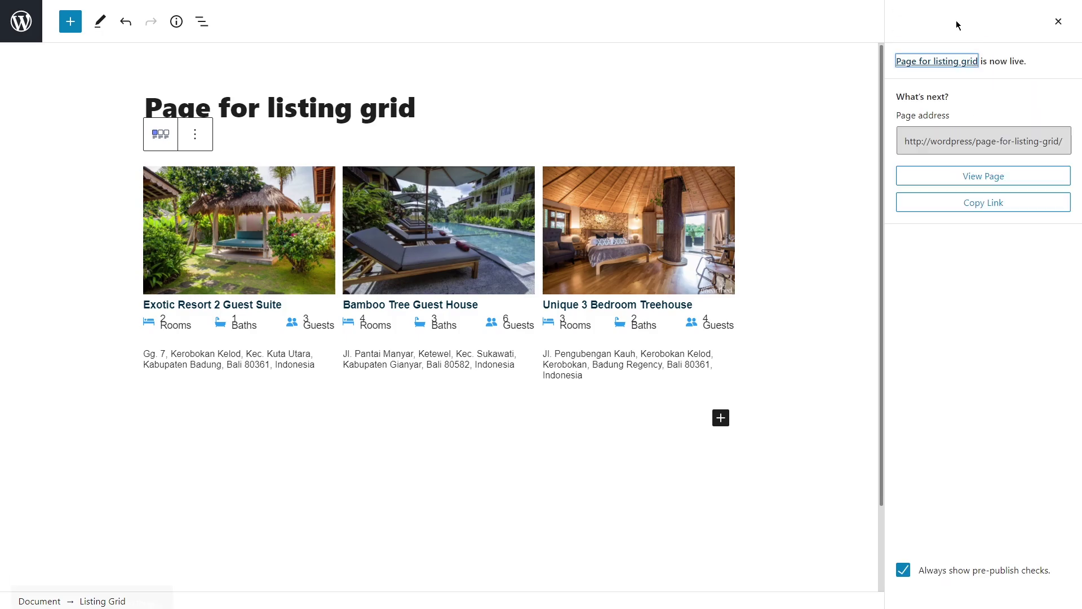
click(1058, 21)
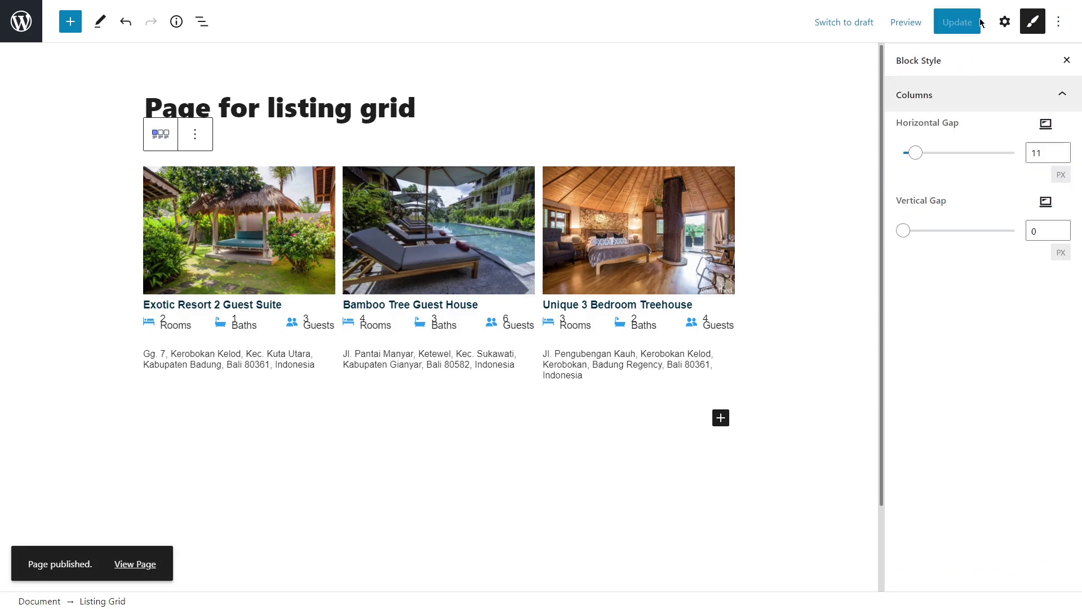
click(906, 22)
click(857, 152)
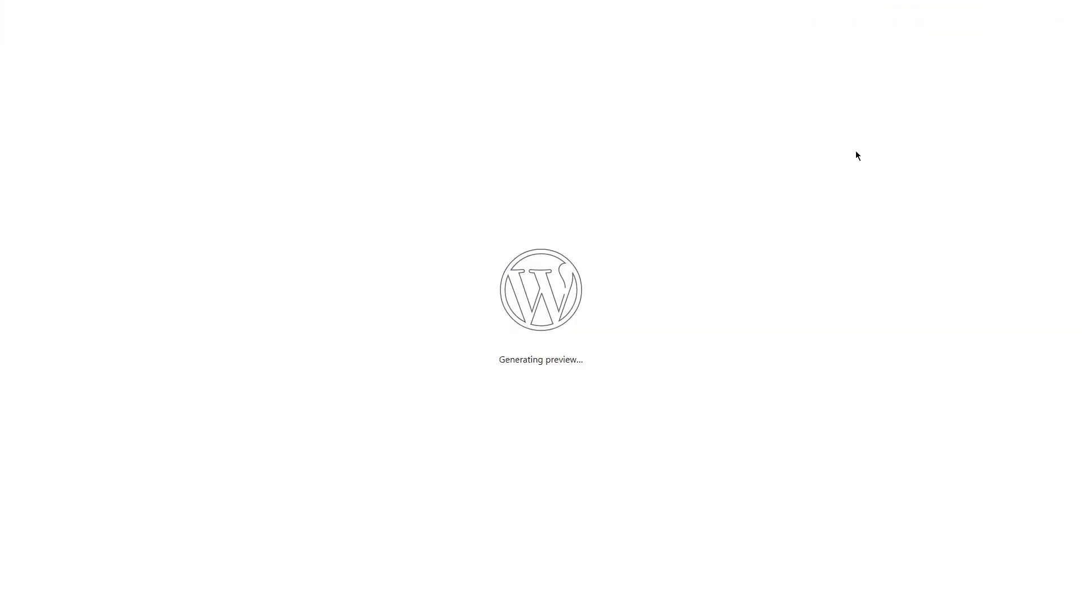